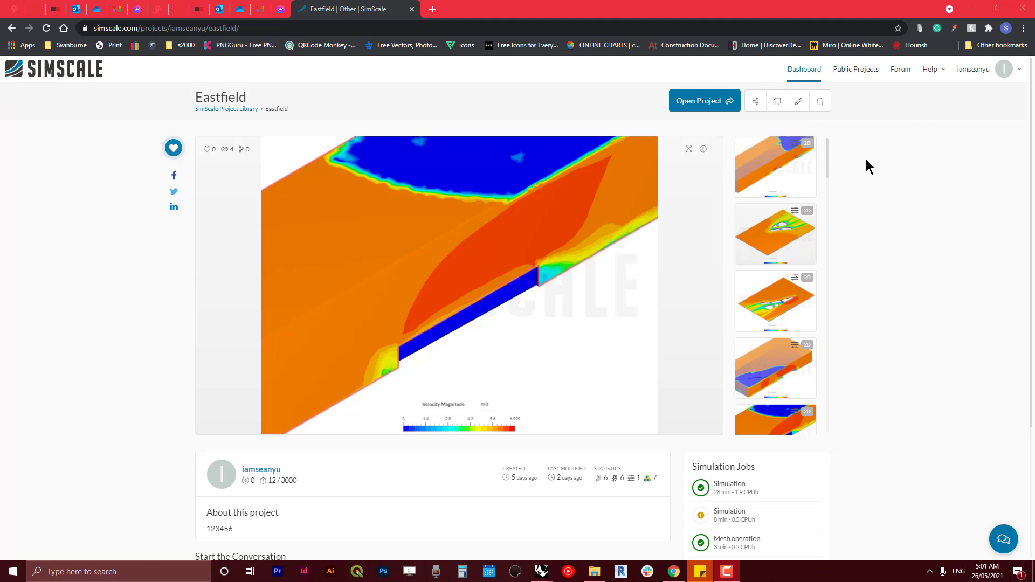
# Look through the Eastfield project's velocity magnitude result images in the simulation gallery
pyautogui.scroll(-4, 785, 225)
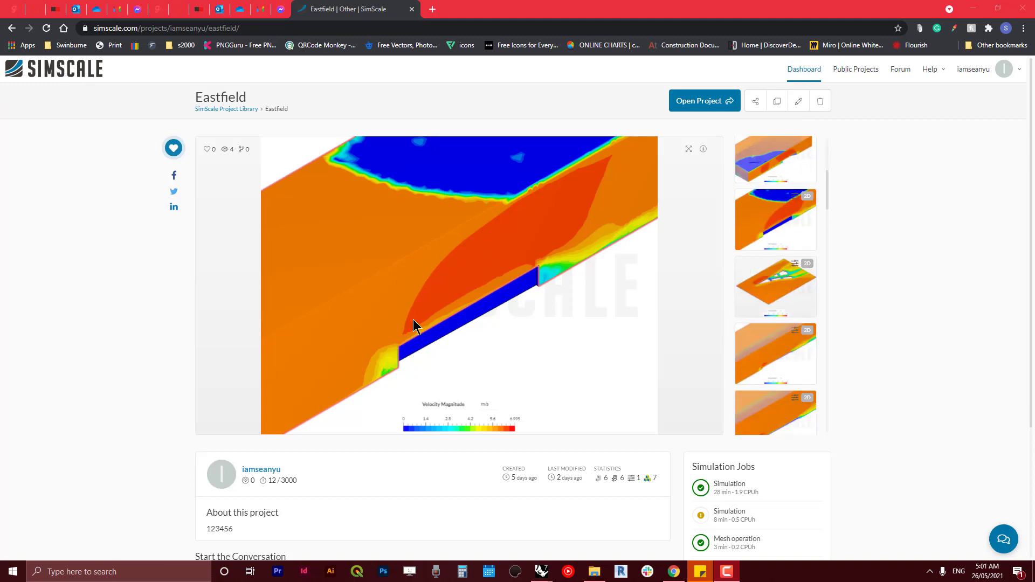
pyautogui.scroll(3, 771, 205)
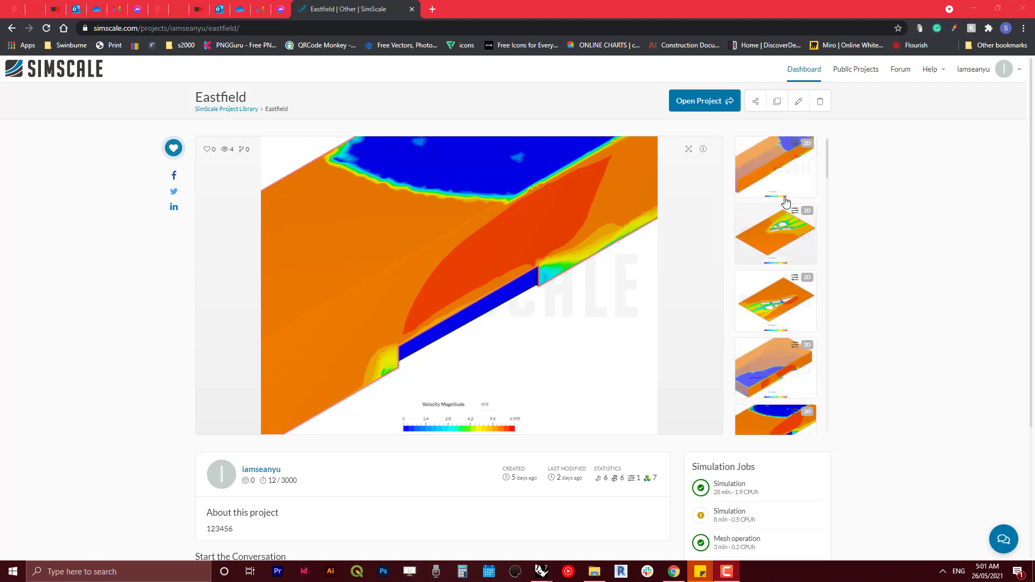
pyautogui.click(773, 243)
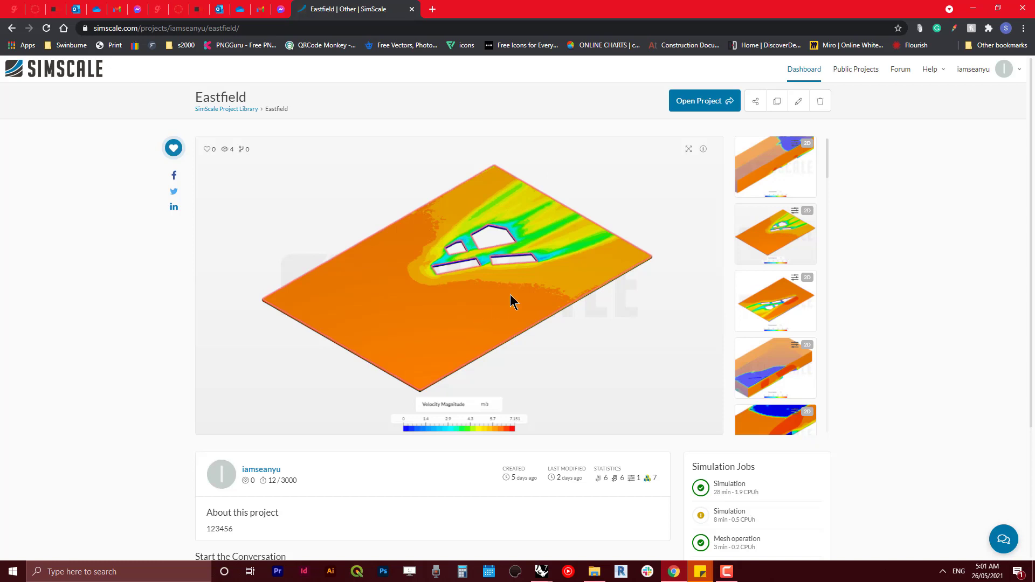
pyautogui.click(783, 366)
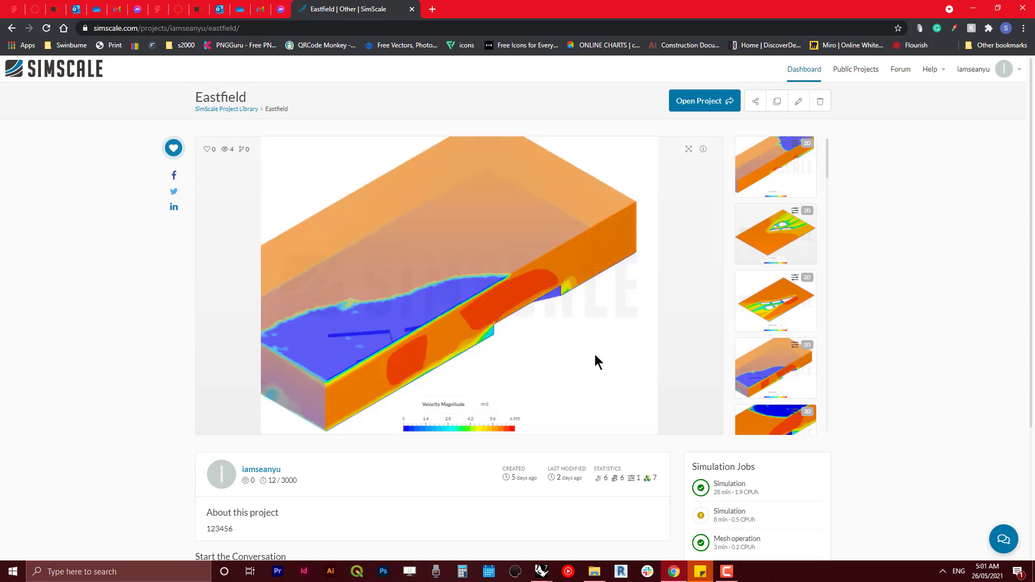
pyautogui.click(761, 405)
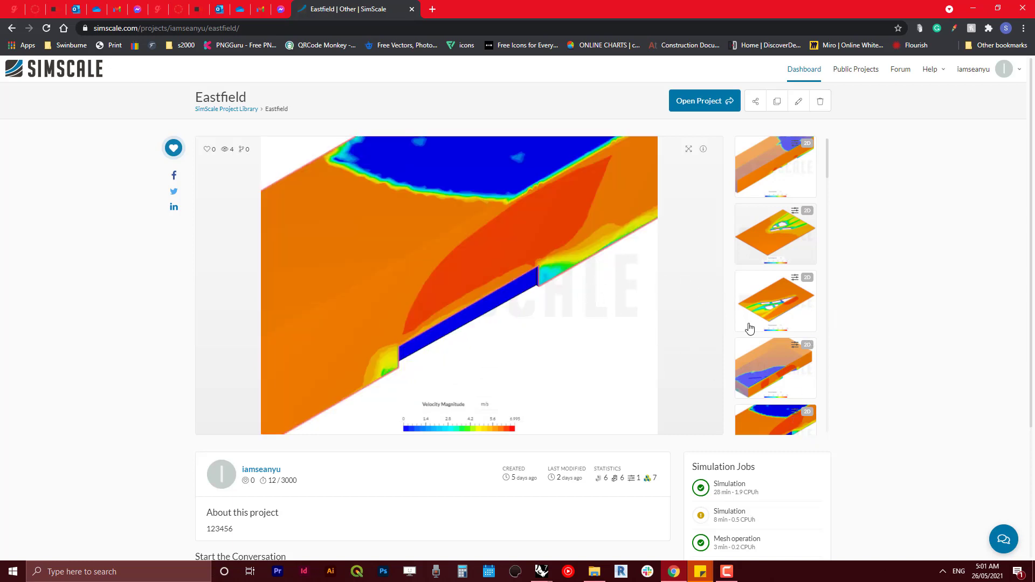
pyautogui.scroll(-5, 749, 328)
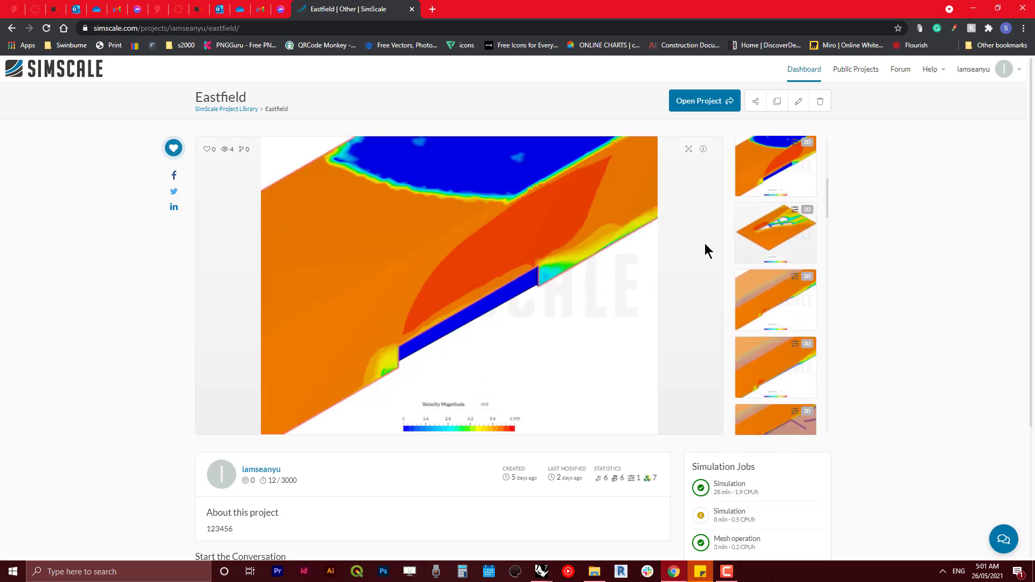
pyautogui.click(770, 238)
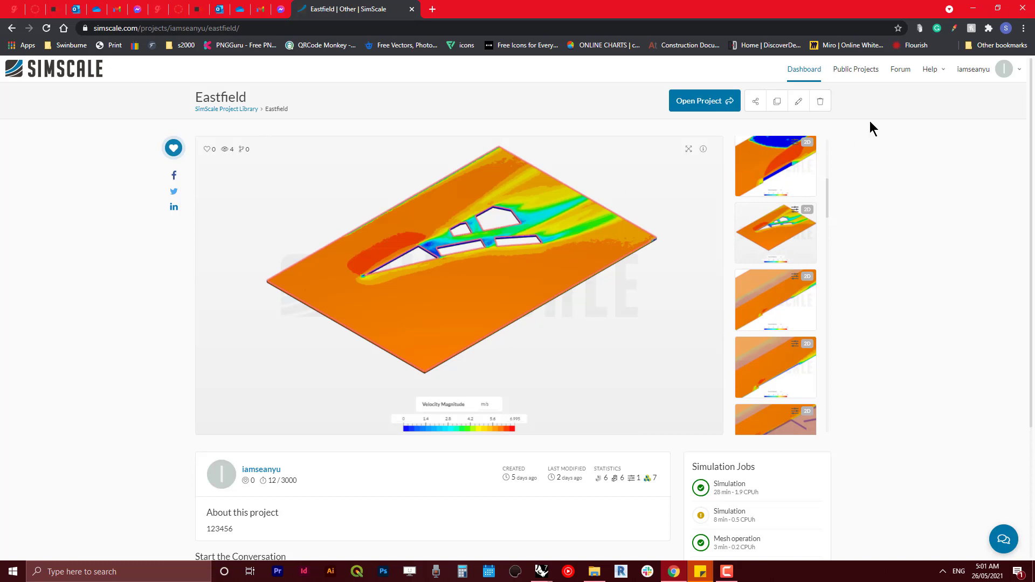
# Switch to Rhino and draw a box about 93 m high on the empty ground beside the sun-hours study
pyautogui.click(973, 9)
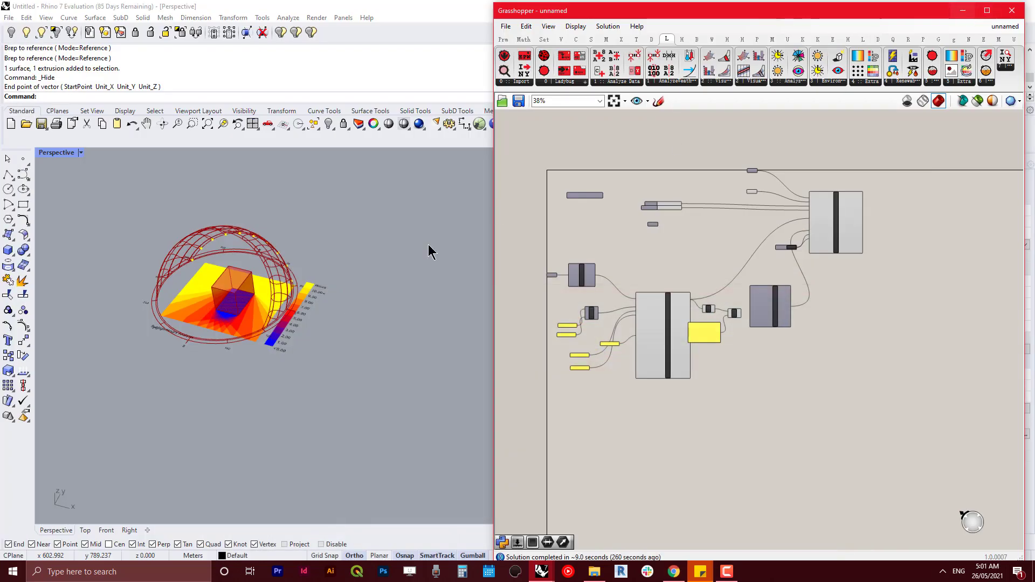
pyautogui.moveTo(386, 318); pyautogui.dragTo(253, 291, button='right')
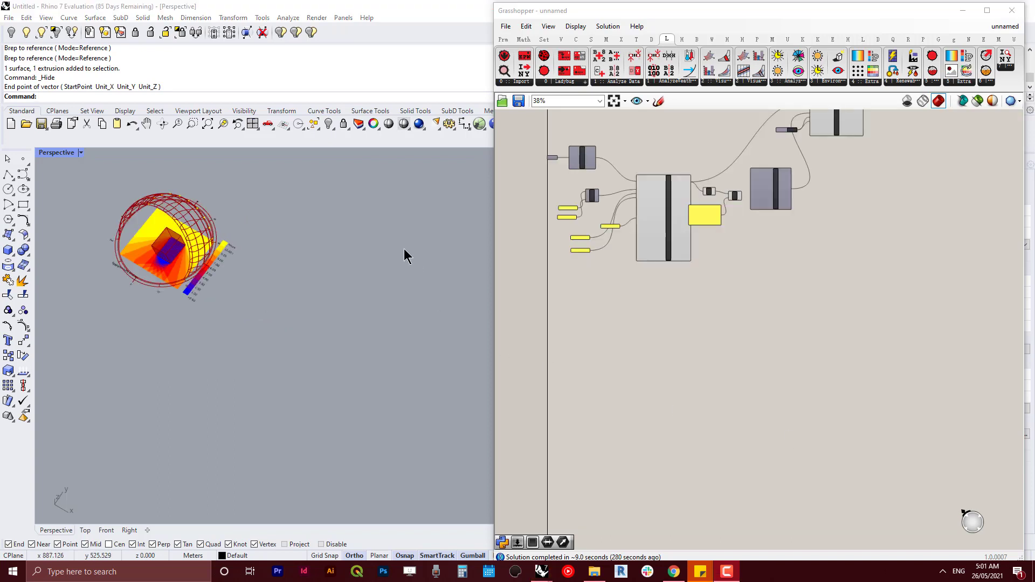
pyautogui.scroll(6, 286, 261)
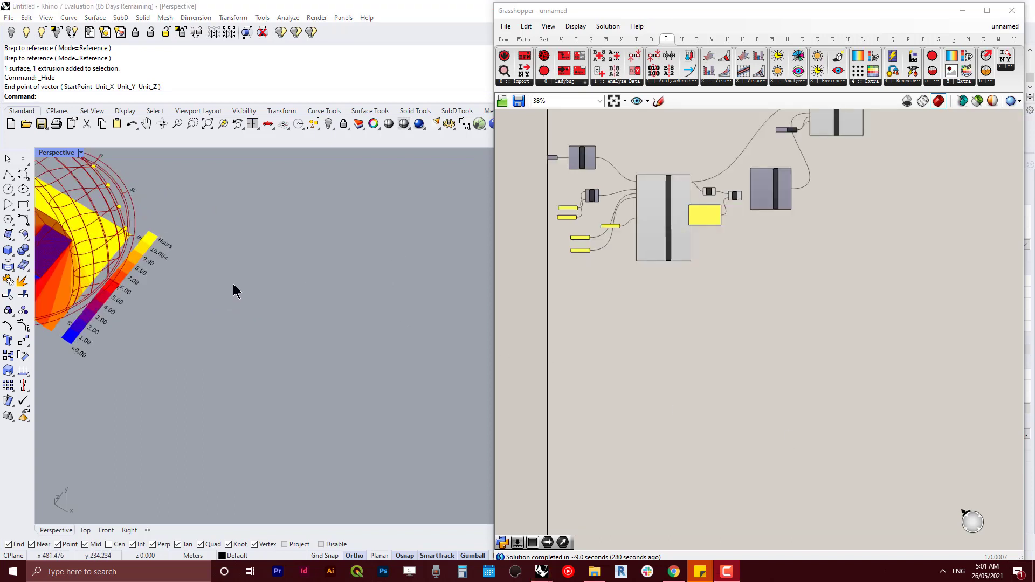
pyautogui.scroll(-2, 207, 302)
pyautogui.scroll(-2, 207, 302)
pyautogui.keyDown('shift'); pyautogui.moveTo(207, 301); pyautogui.dragTo(210, 240, button='right'); pyautogui.keyUp('shift')
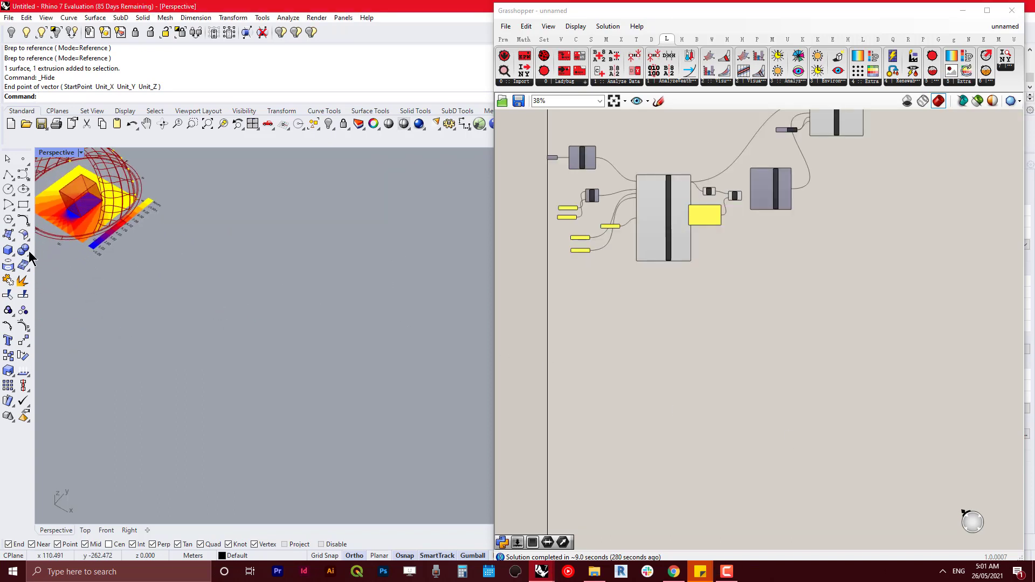
pyautogui.click(11, 253)
pyautogui.click(209, 312)
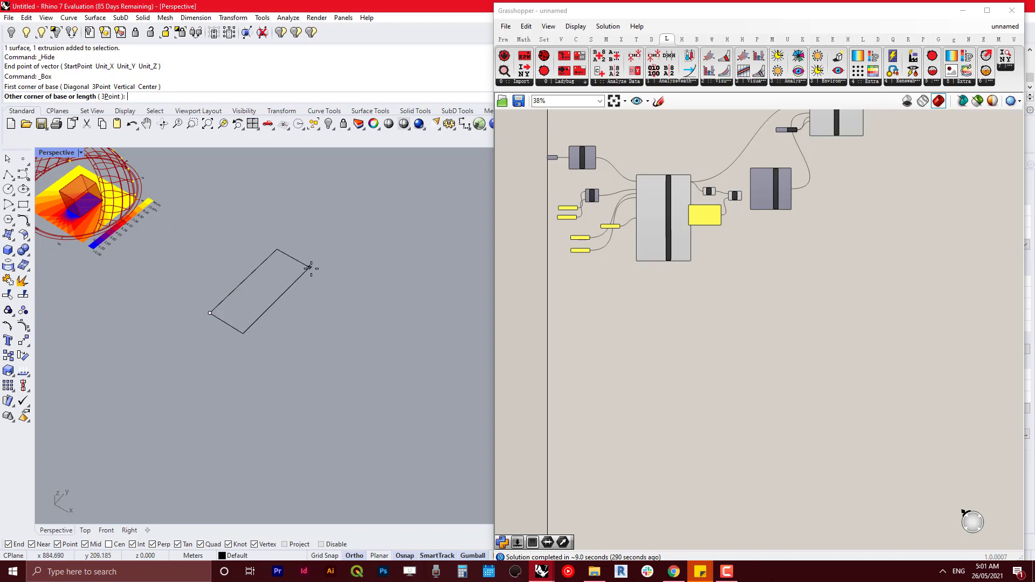
pyautogui.click(317, 282)
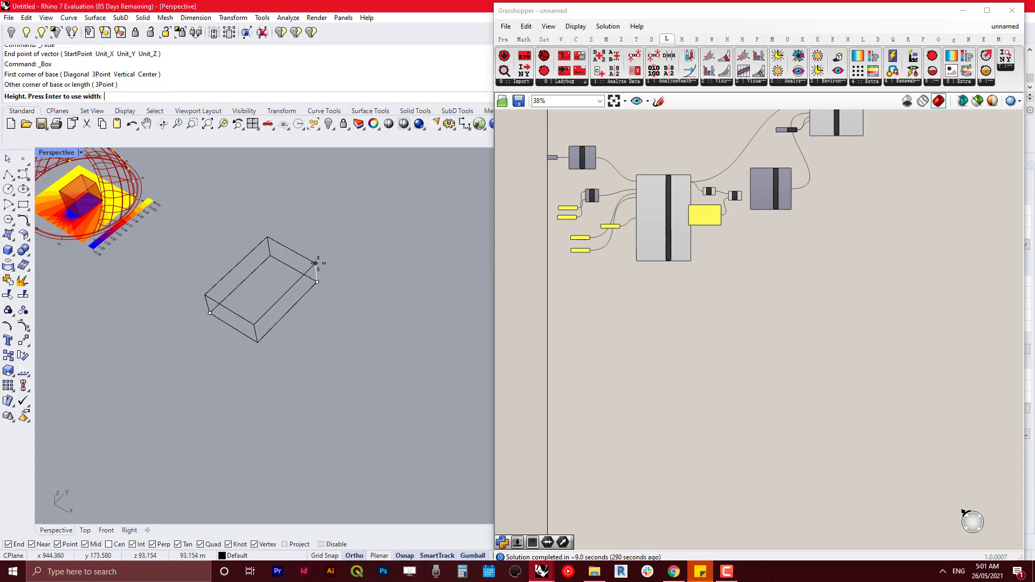
pyautogui.click(322, 266)
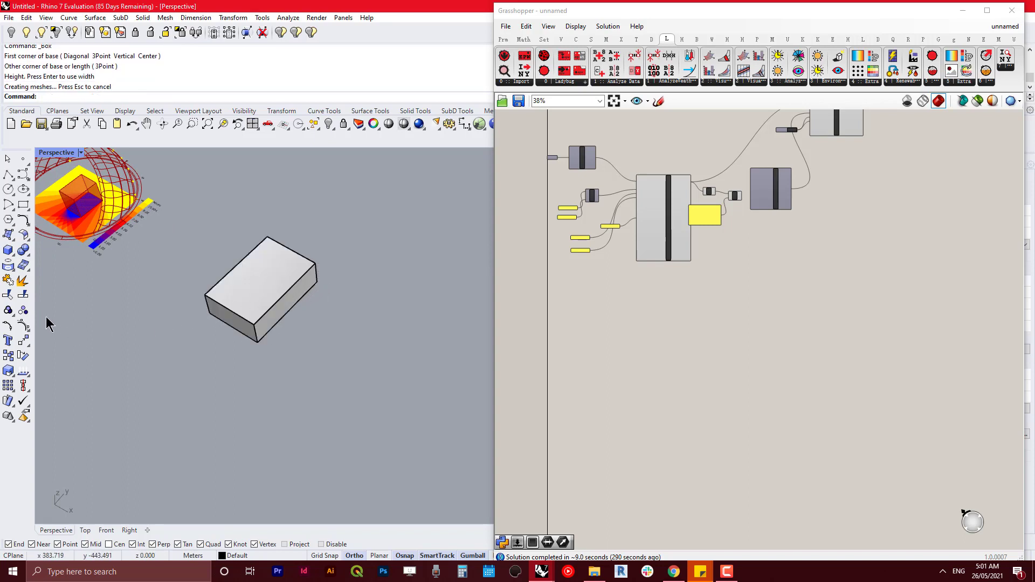
# Scale the box down uniformly, move it farther from the sun-hours study, and deselect it
pyautogui.click(293, 287)
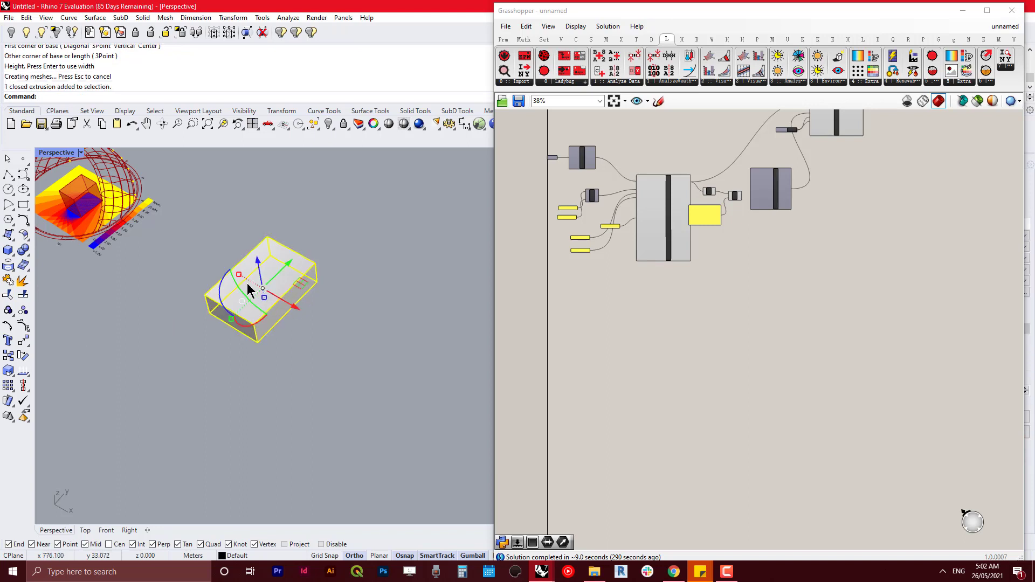
pyautogui.moveTo(239, 275); pyautogui.dragTo(381, 359)
pyautogui.keyDown('shift'); pyautogui.moveTo(381, 412); pyautogui.dragTo(314, 374, button='right'); pyautogui.keyUp('shift')
pyautogui.click(146, 293)
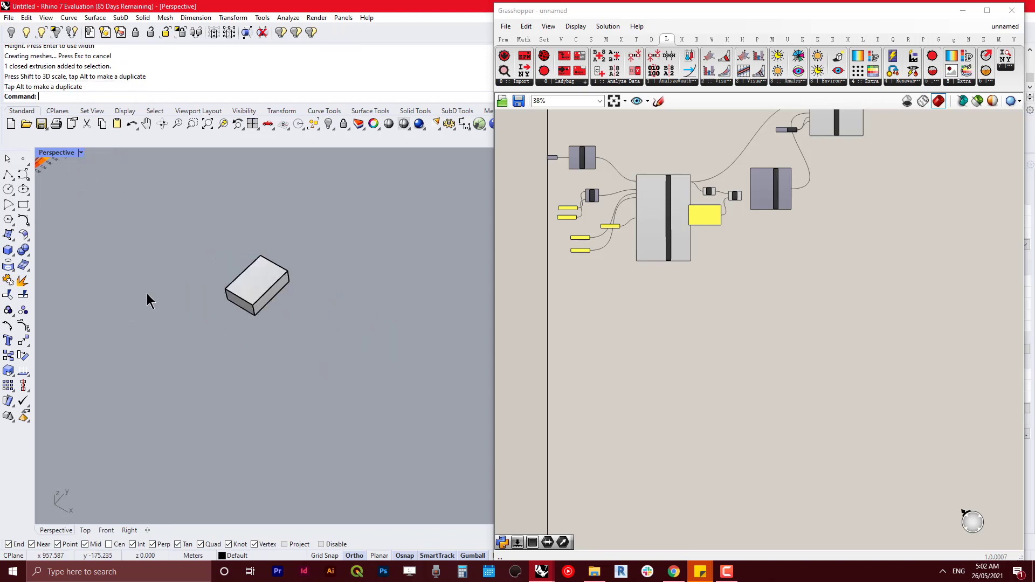
# Draw a much larger box that encloses the small box on all sides and rises well above it
pyautogui.click(12, 254)
pyautogui.click(24, 256)
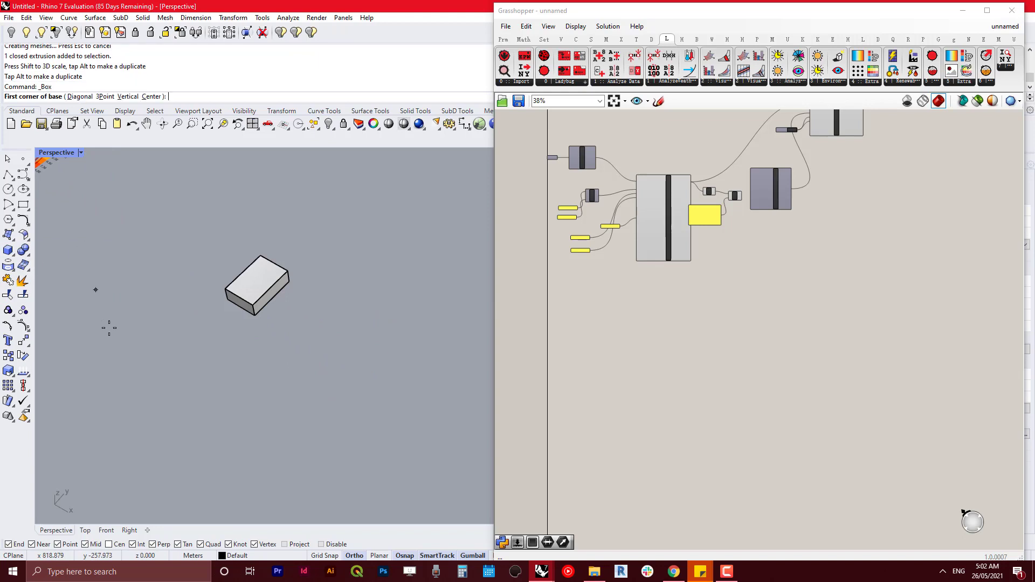
pyautogui.click(76, 316)
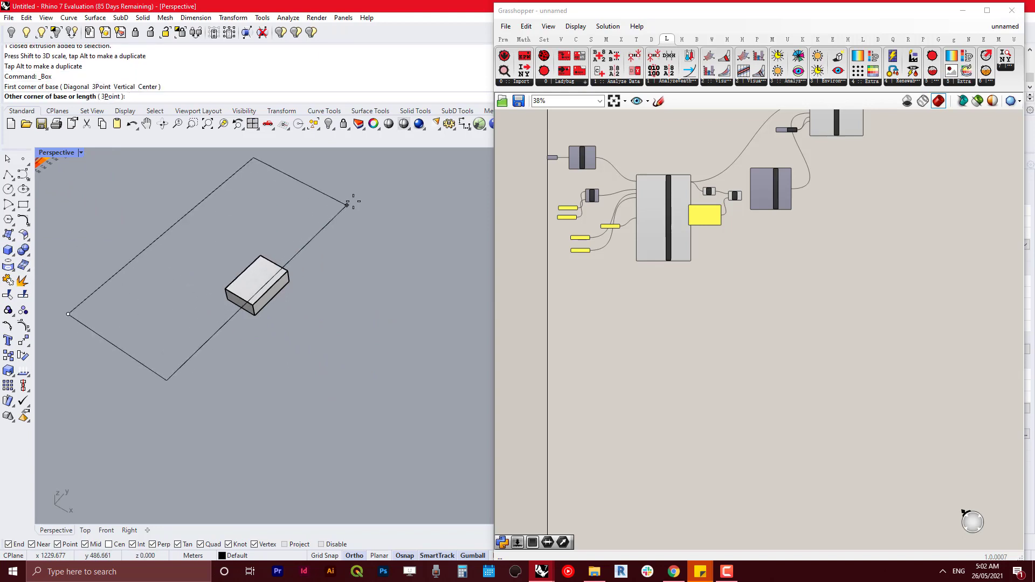
pyautogui.scroll(-3, 377, 235)
pyautogui.keyDown('shift'); pyautogui.moveTo(390, 249); pyautogui.dragTo(267, 343, button='right'); pyautogui.keyUp('shift')
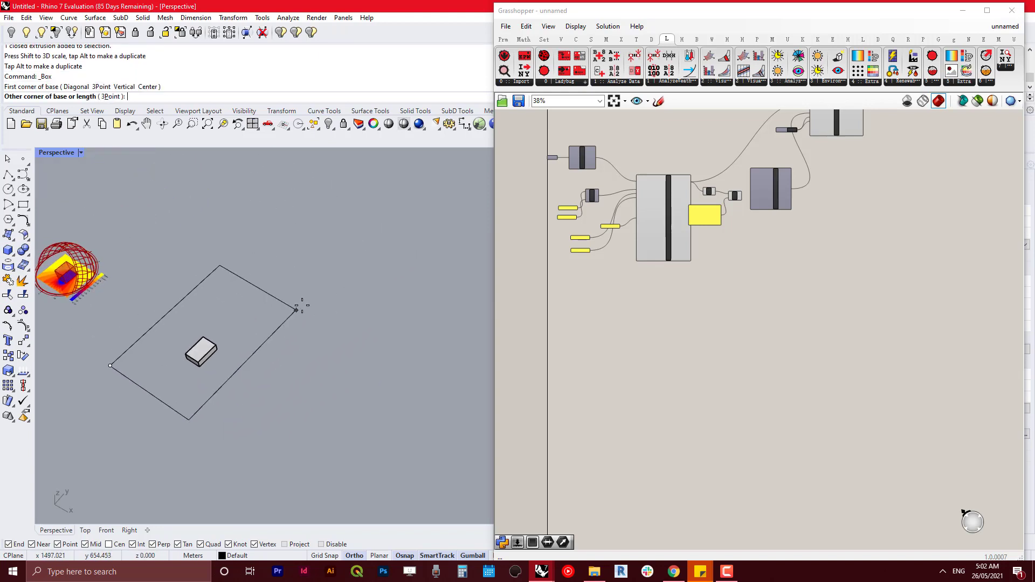
pyautogui.click(331, 299)
pyautogui.click(327, 261)
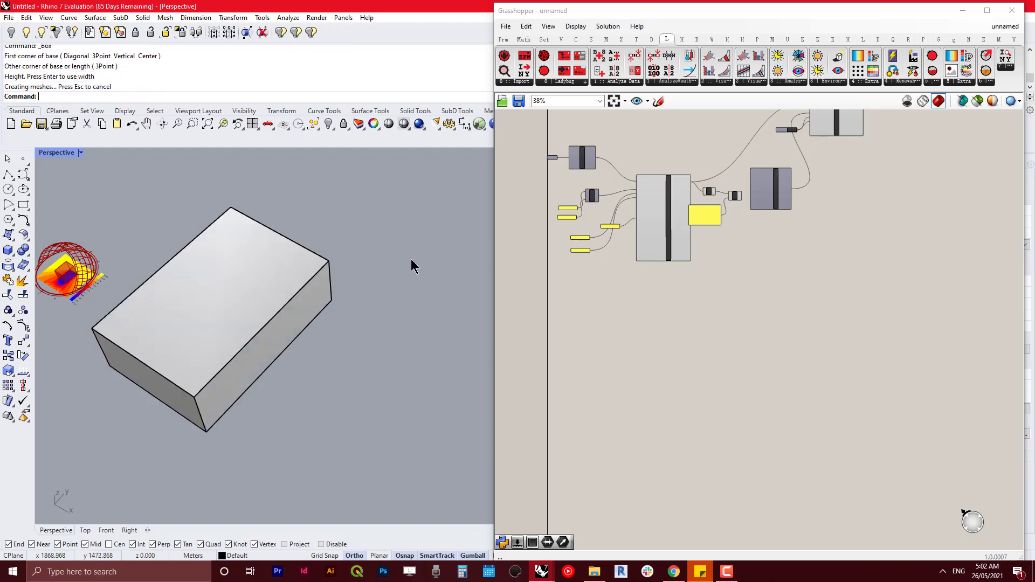
# Set the Perspective viewport to Ghosted display and inspect the small box inside the large one
pyautogui.moveTo(375, 309); pyautogui.dragTo(151, 199, button='right')
pyautogui.click(81, 153)
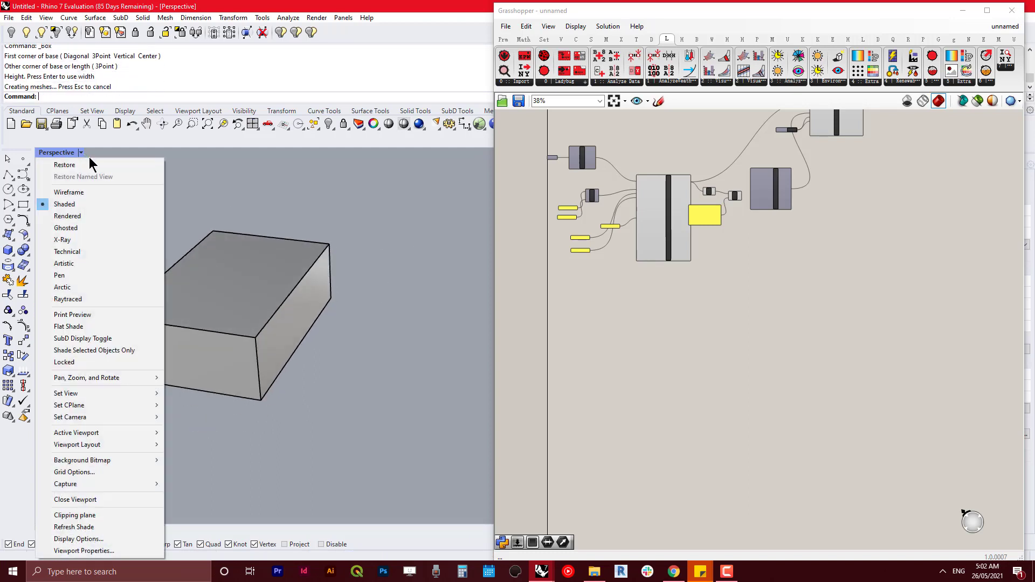
pyautogui.click(98, 225)
pyautogui.moveTo(357, 342); pyautogui.dragTo(288, 356, button='right')
pyautogui.scroll(4, 277, 300)
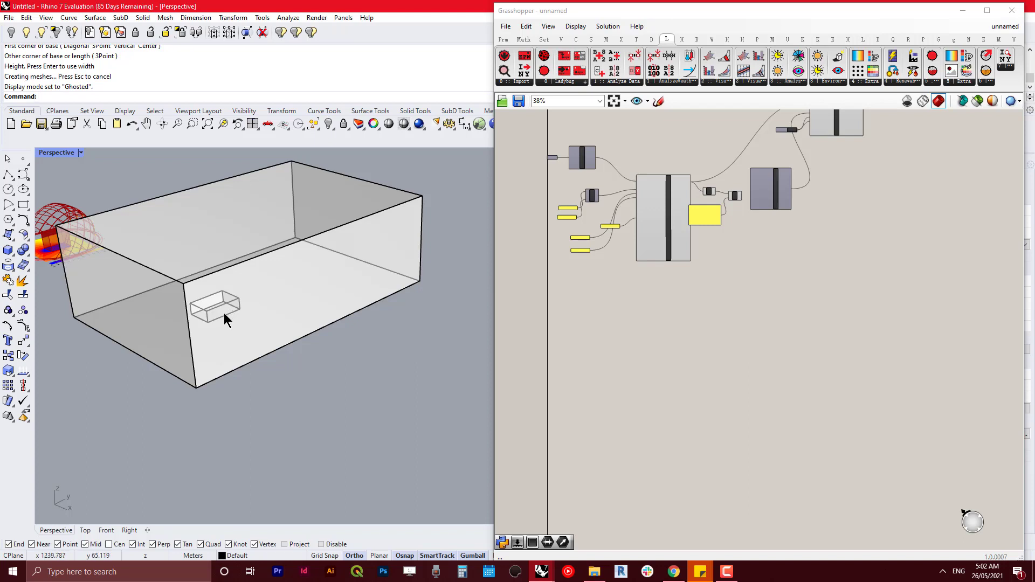
pyautogui.moveTo(225, 312); pyautogui.dragTo(302, 270, button='right')
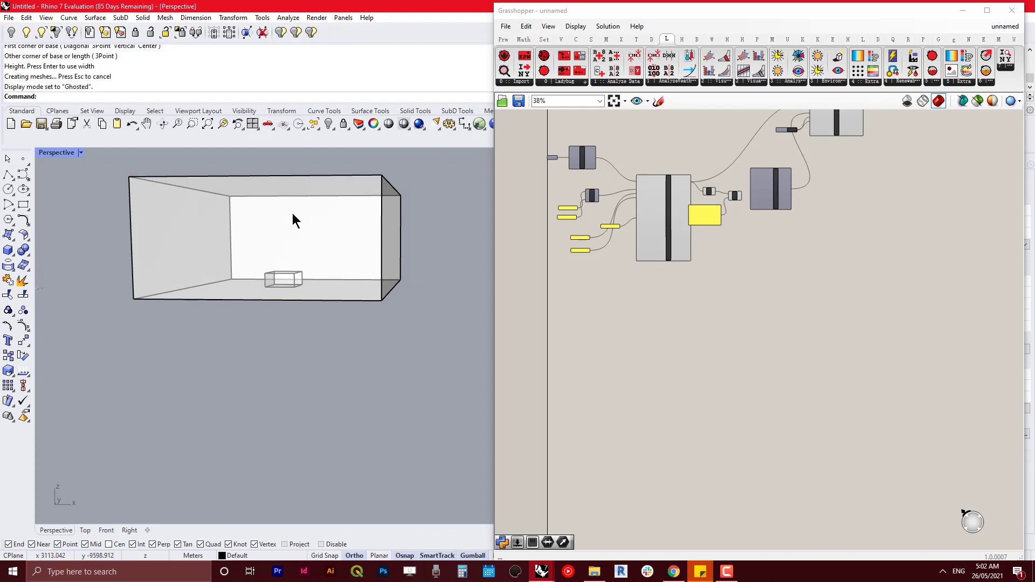
pyautogui.moveTo(355, 351); pyautogui.dragTo(214, 235)
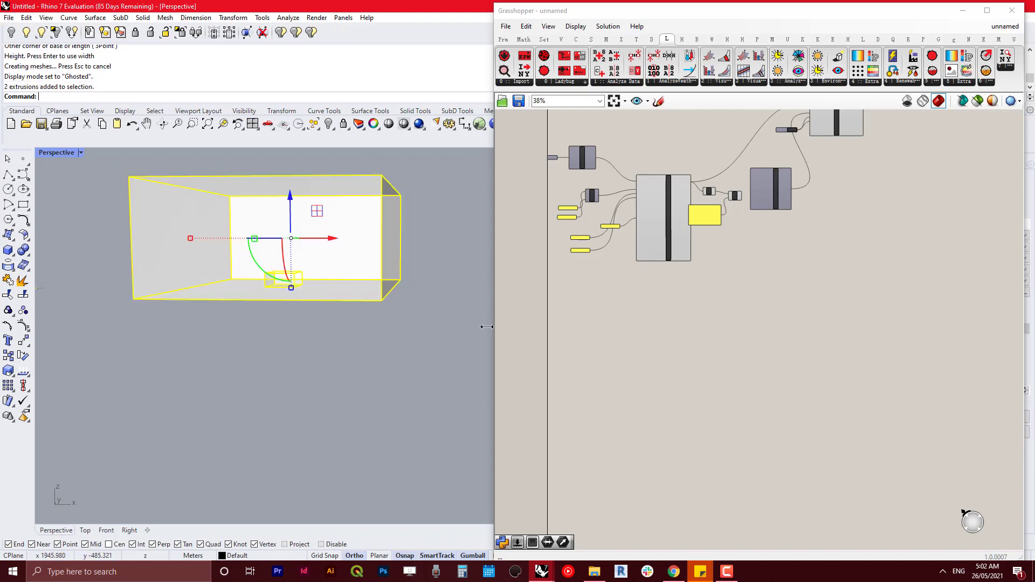
pyautogui.click(688, 364)
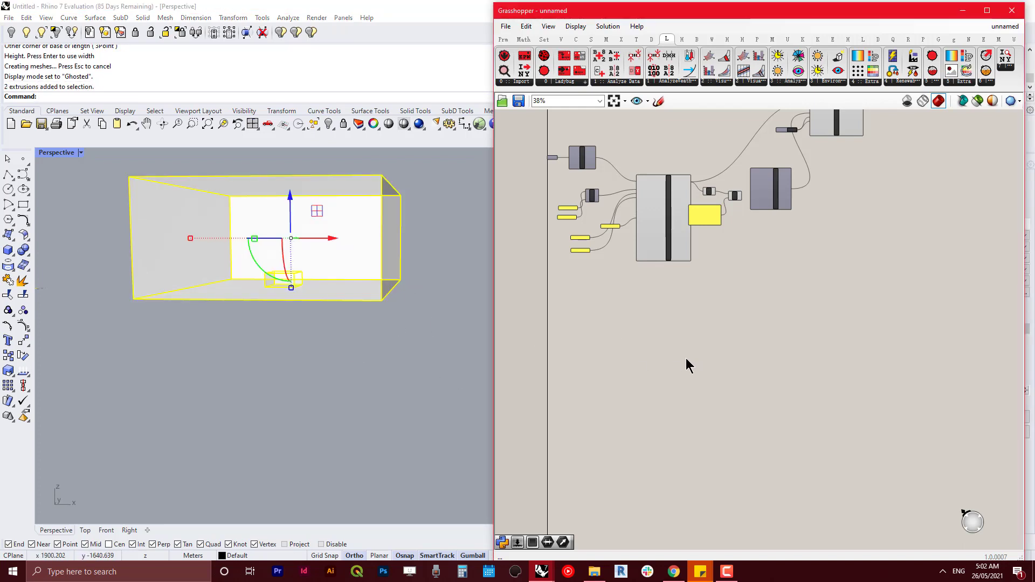
pyautogui.click(329, 356)
# Add a Brep parameter to an empty area of the Grasshopper canvas, below the existing sun study components
pyautogui.click(616, 338)
pyautogui.doubleClick(617, 339)
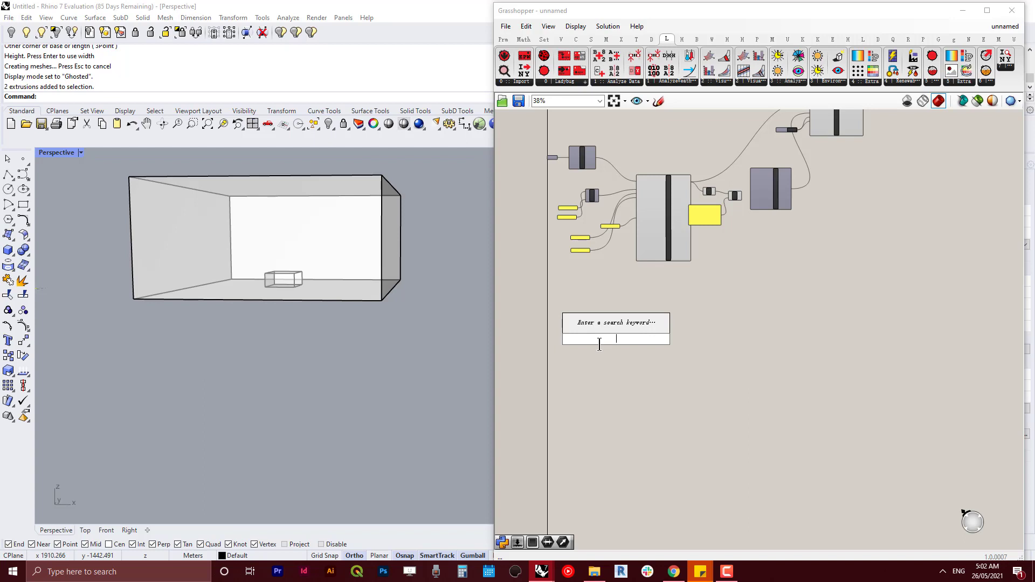
pyautogui.write('bpre')
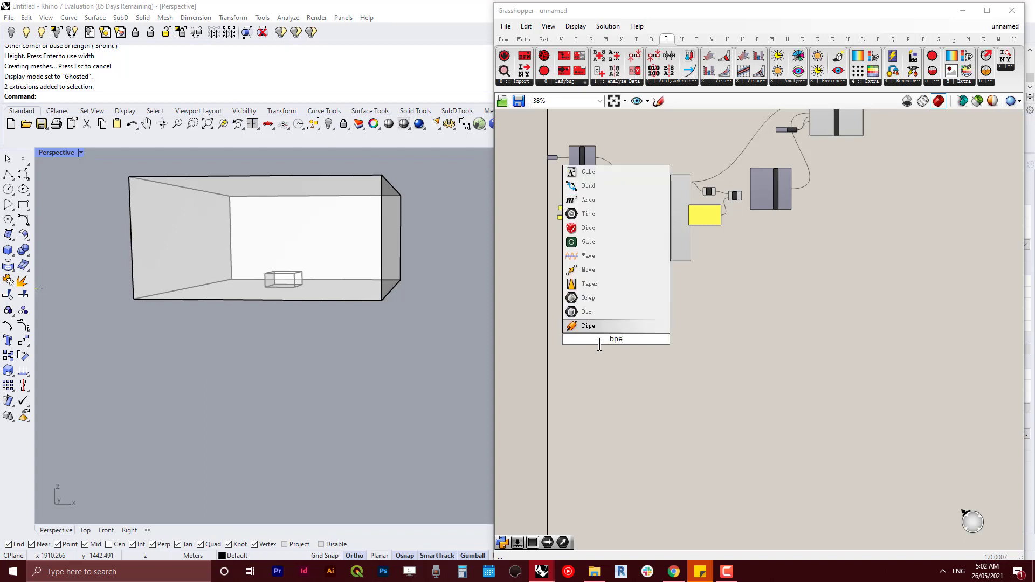
pyautogui.press('Return')
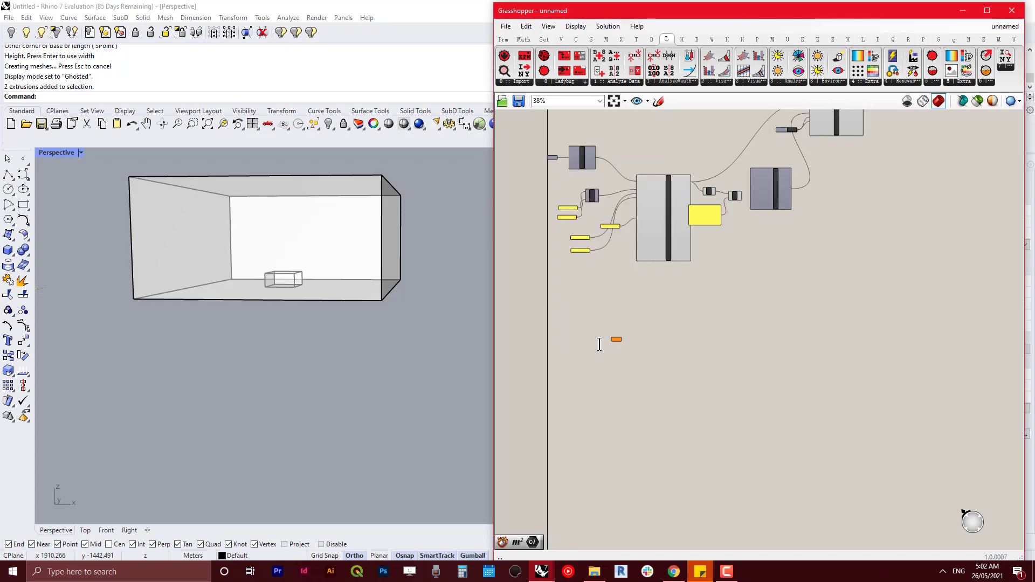
pyautogui.scroll(5, 607, 343)
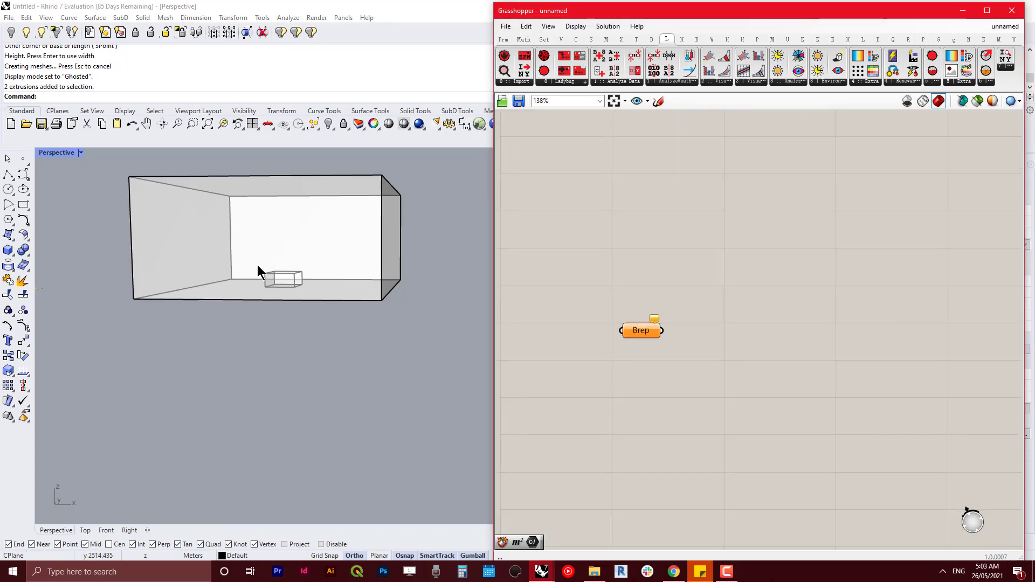
# Reference the small inner box in the Brep parameter as a single Brep
pyautogui.click(290, 280)
pyautogui.moveTo(303, 273); pyautogui.dragTo(315, 222, button='right')
pyautogui.click(315, 222)
pyautogui.click(318, 221)
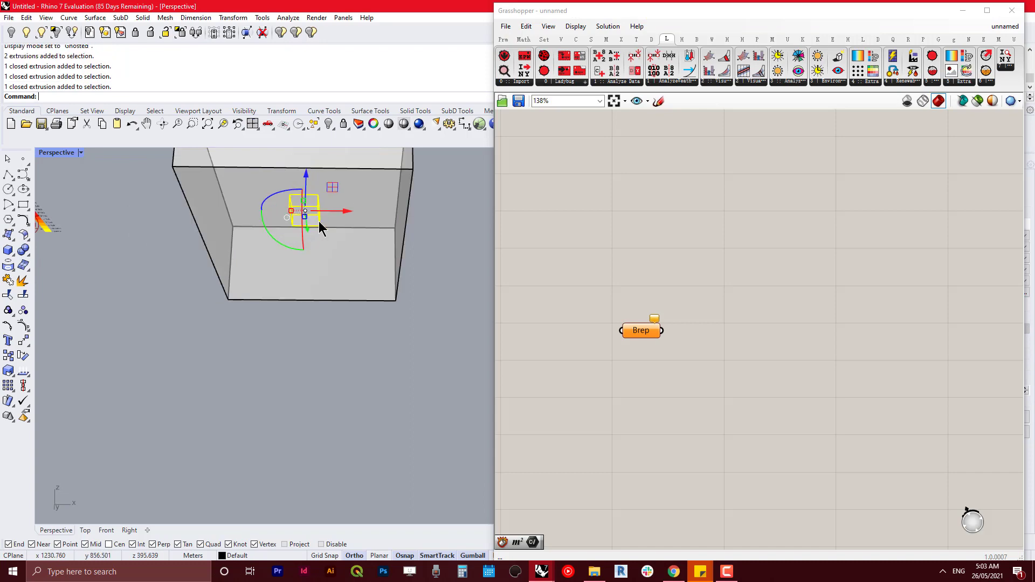
pyautogui.rightClick(634, 330)
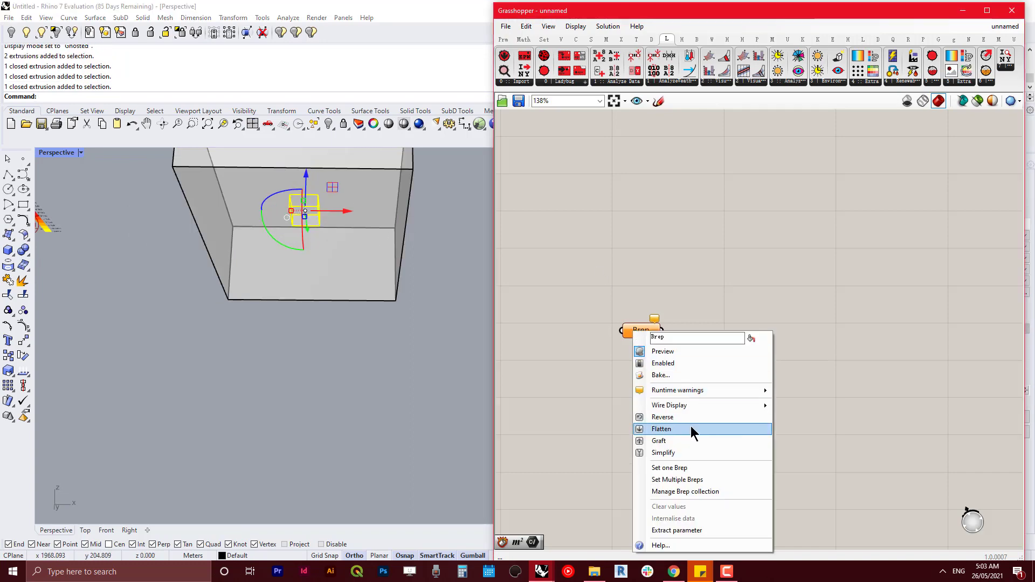
pyautogui.click(693, 466)
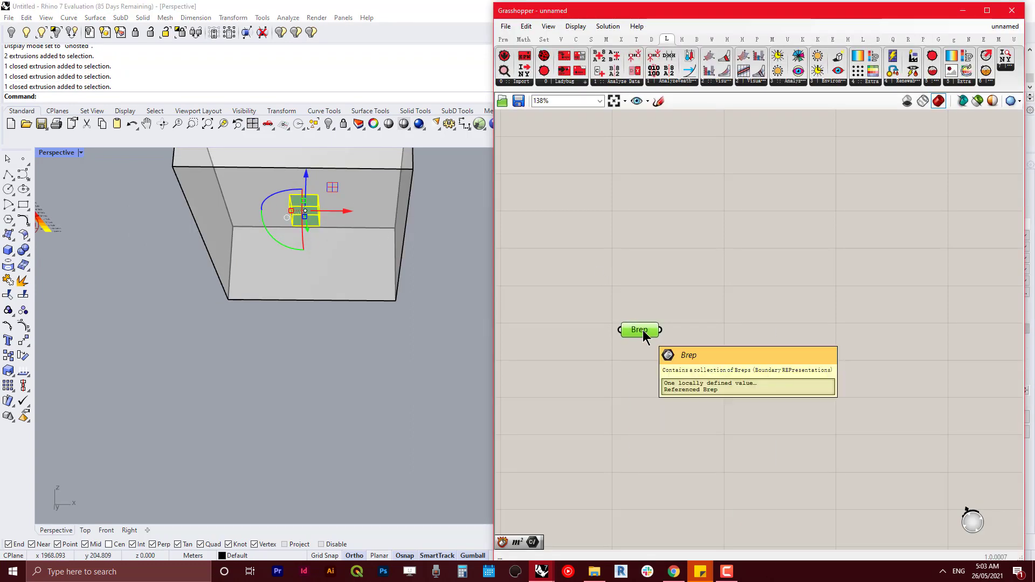
# Duplicate the Brep parameter below the first one and reference the large enclosing box in the copy as a single Brep
pyautogui.keyDown('alt'); pyautogui.moveTo(643, 330); pyautogui.dragTo(639, 399); pyautogui.keyUp('alt')
pyautogui.rightClick(639, 399)
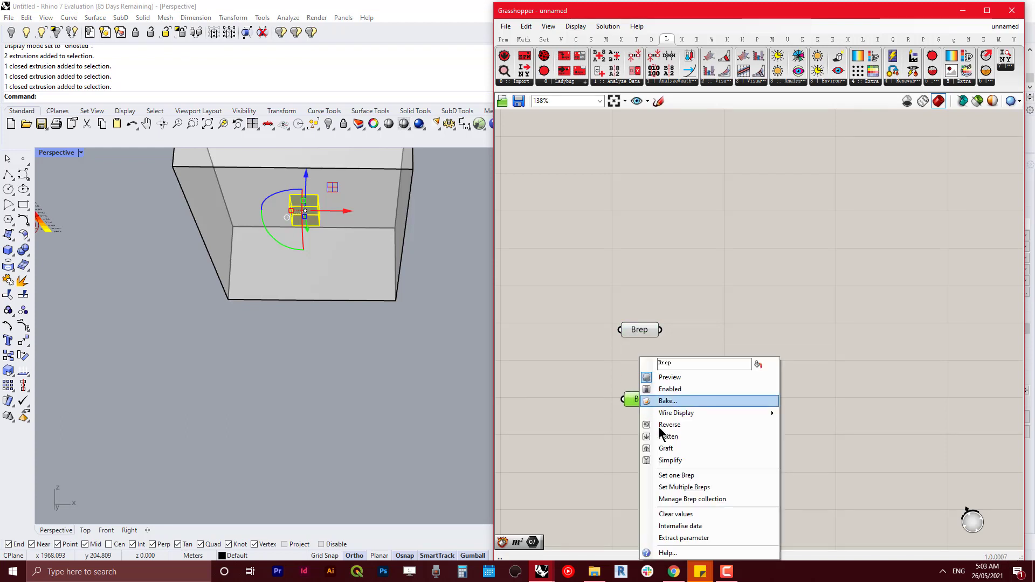
pyautogui.click(685, 488)
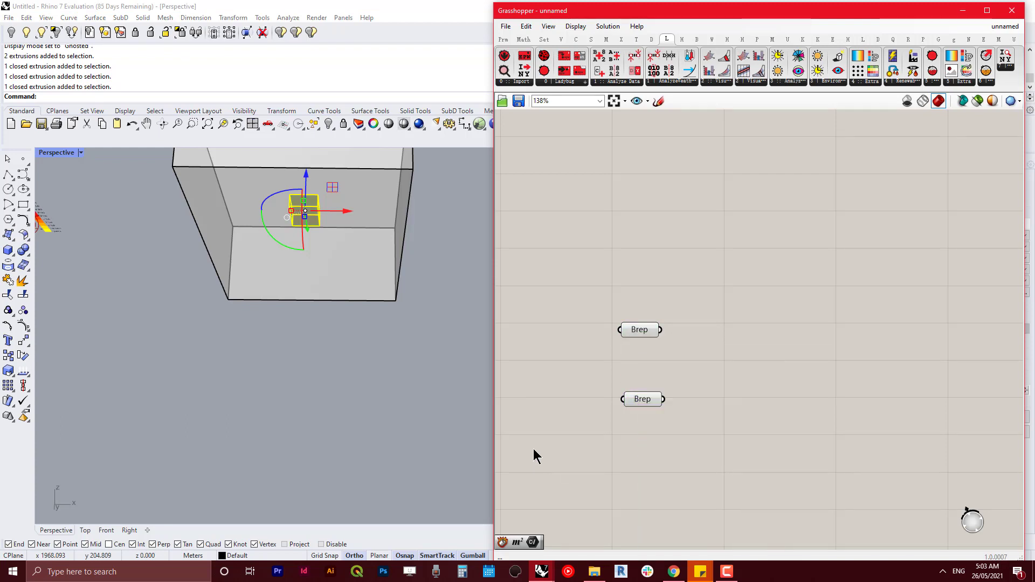
pyautogui.rightClick(643, 404)
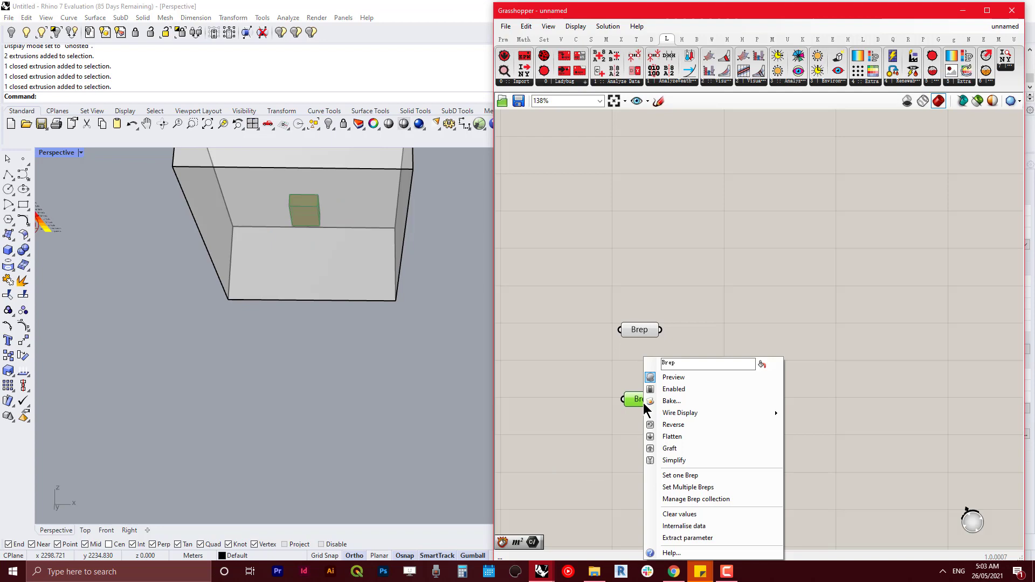
pyautogui.click(671, 475)
pyautogui.click(383, 271)
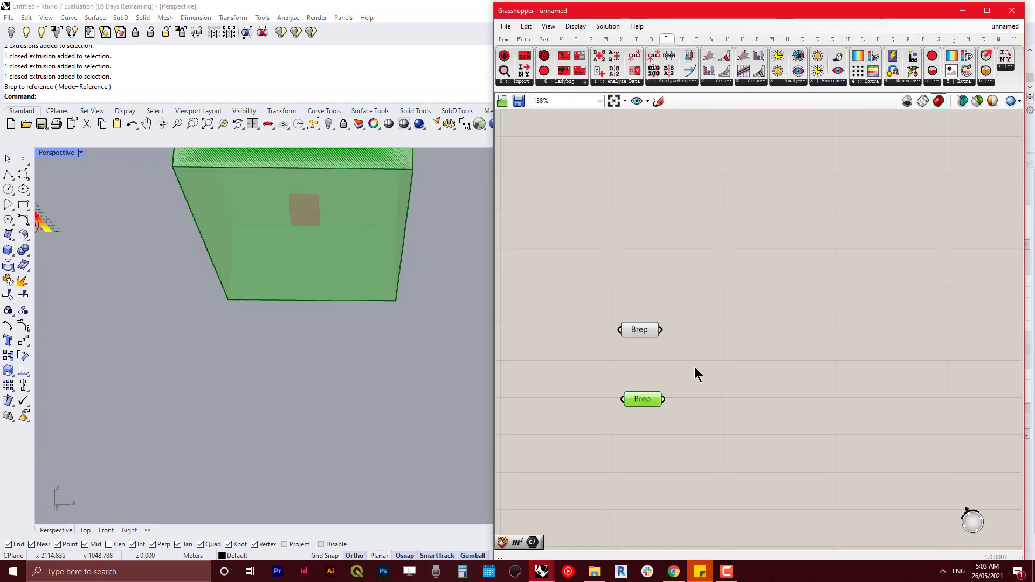
pyautogui.moveTo(693, 369); pyautogui.dragTo(662, 406, button='right')
pyautogui.moveTo(319, 300); pyautogui.dragTo(280, 360, button='right')
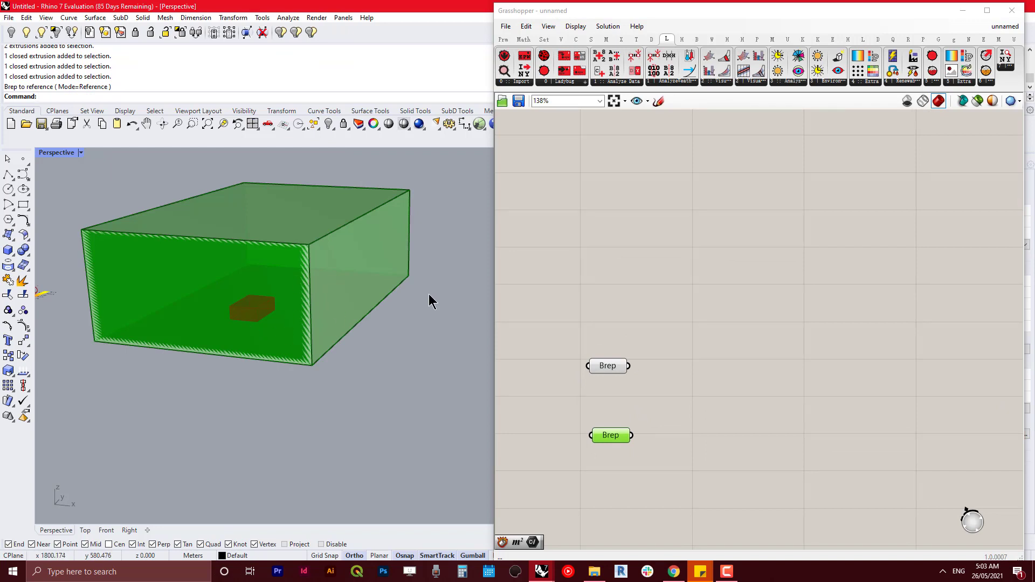
# Widen the Grasshopper window and add a Solid Difference component beside the two Brep parameters
pyautogui.moveTo(689, 389); pyautogui.dragTo(677, 328, button='right')
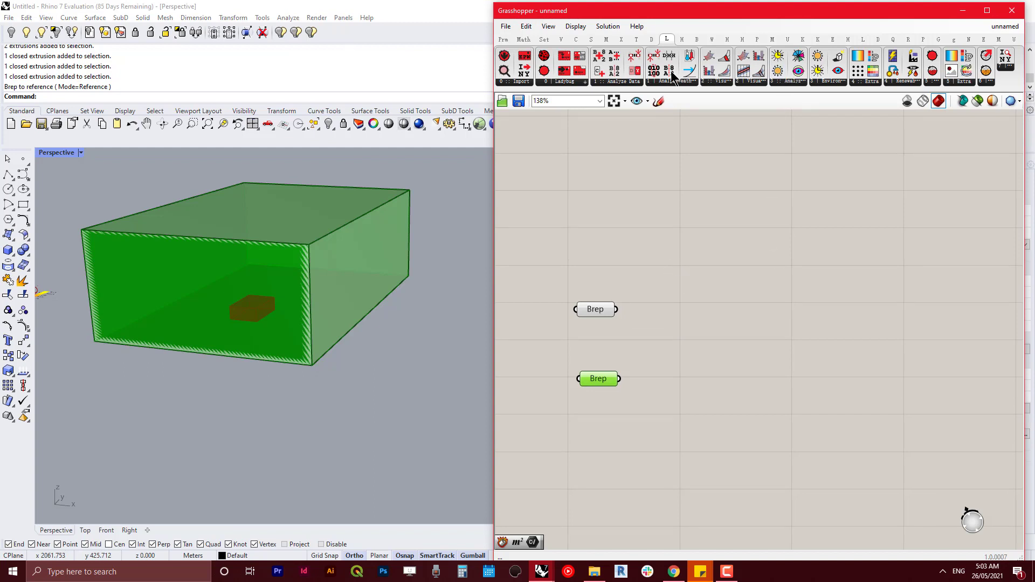
pyautogui.moveTo(490, 84); pyautogui.dragTo(195, 83)
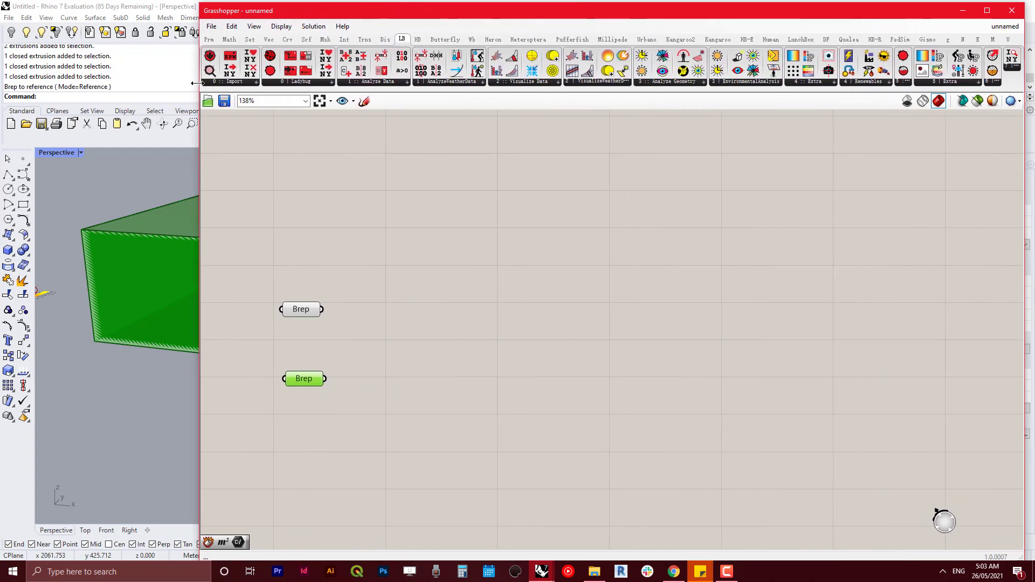
pyautogui.click(363, 40)
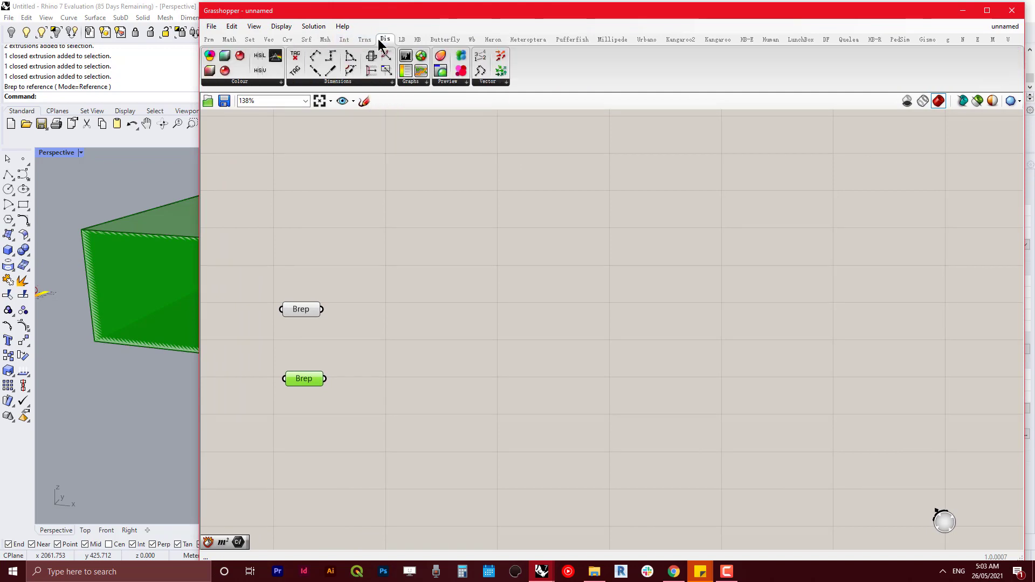
pyautogui.click(345, 40)
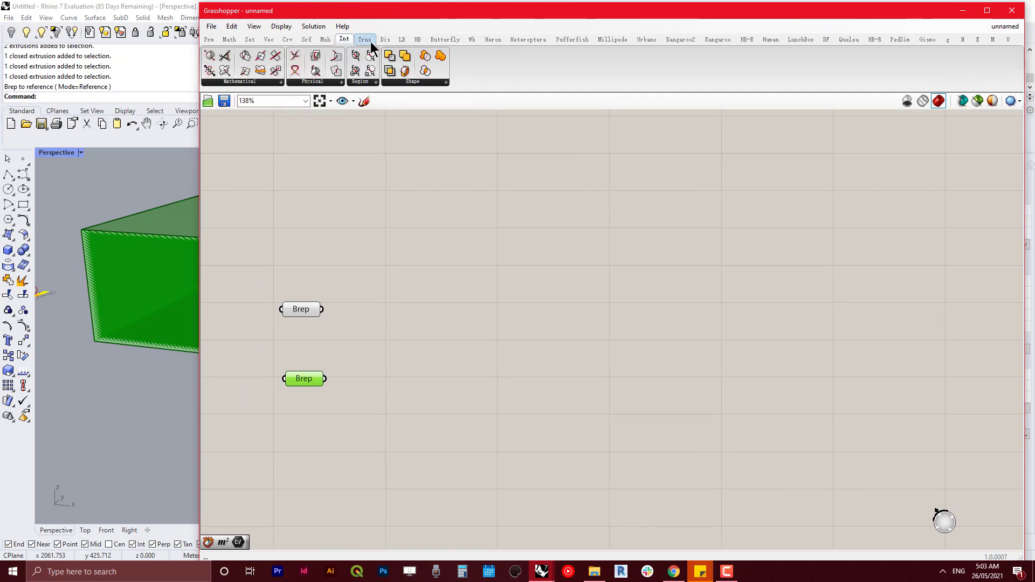
pyautogui.click(435, 83)
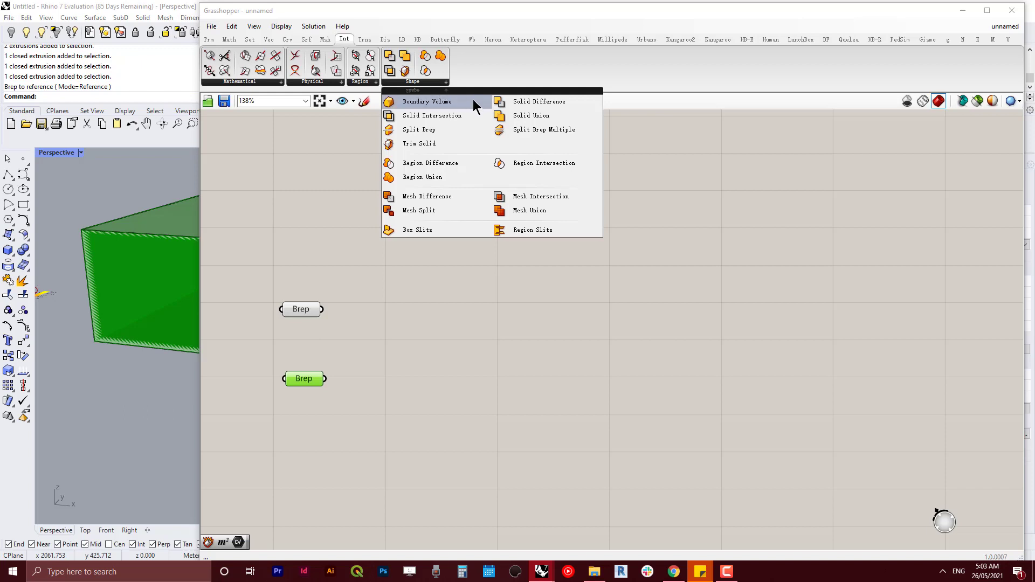
pyautogui.click(569, 114)
pyautogui.click(469, 326)
pyautogui.moveTo(437, 380); pyautogui.dragTo(555, 329, button='right')
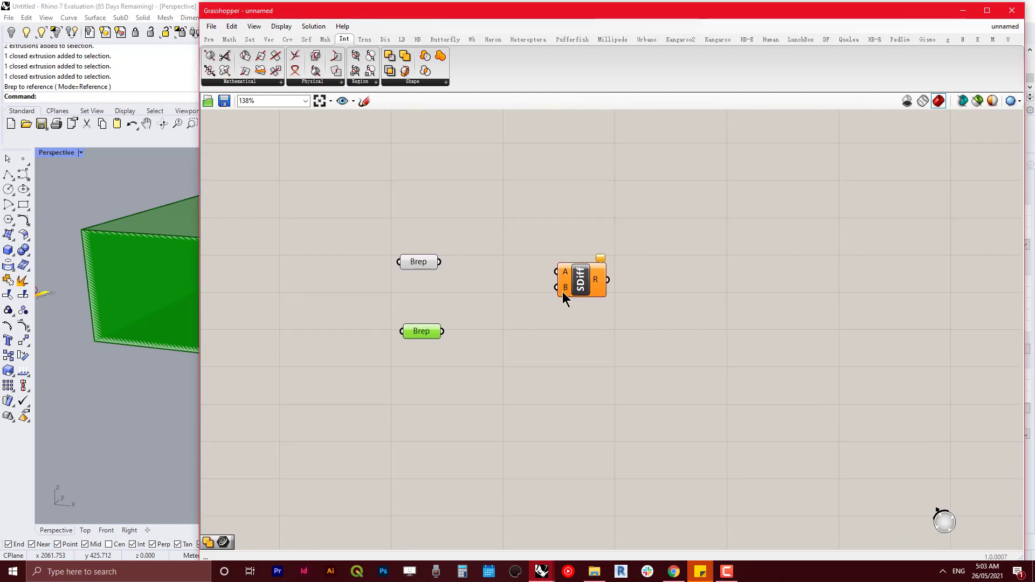
# Connect the small box's Brep to input A and the large box's Brep to input B of Solid Difference, checking each Brep's geometry
pyautogui.scroll(3, 563, 299)
pyautogui.moveTo(365, 245); pyautogui.dragTo(556, 262)
pyautogui.moveTo(368, 359); pyautogui.dragTo(558, 287)
pyautogui.click(331, 254)
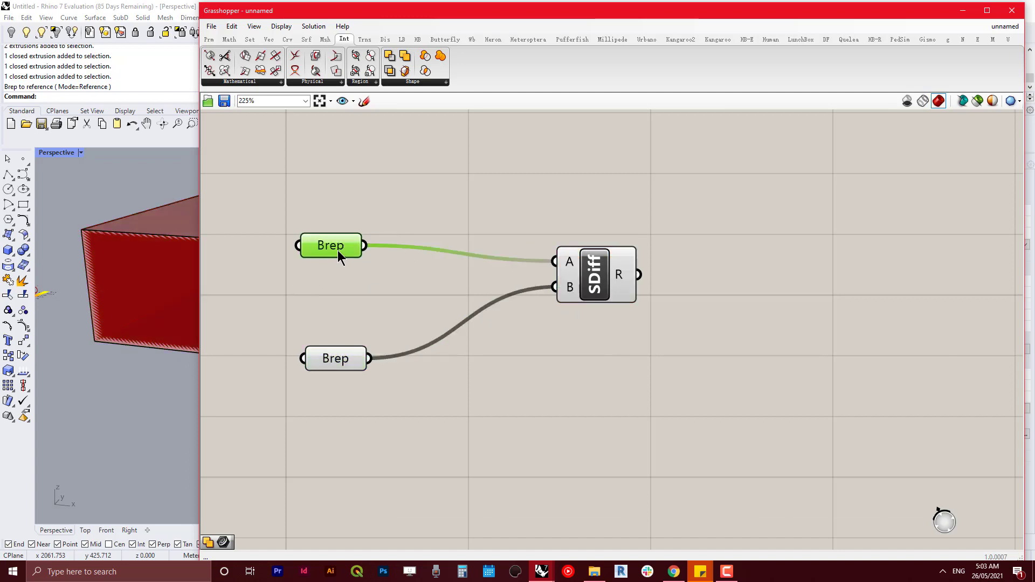
pyautogui.click(345, 359)
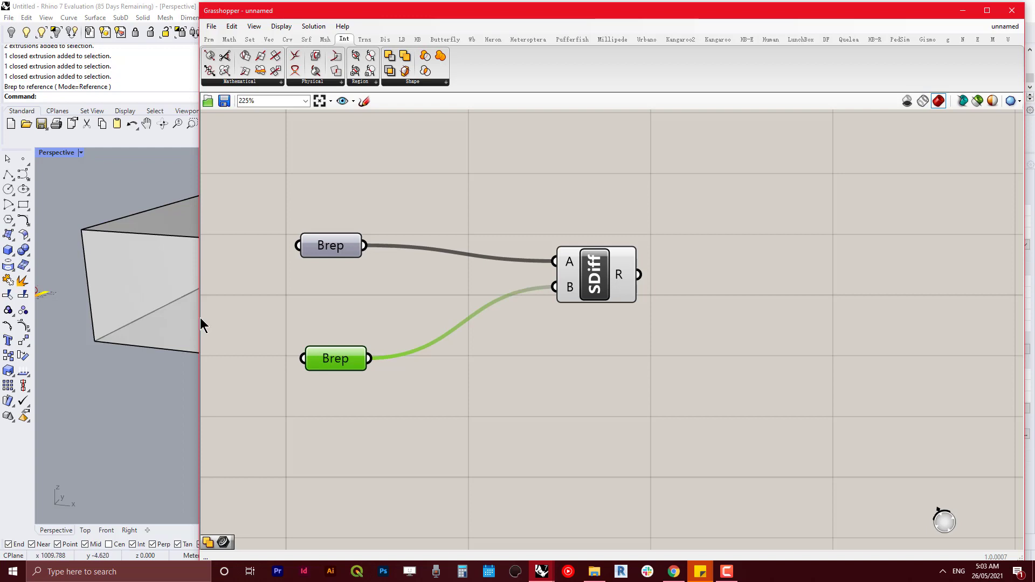
# Narrow the Grasshopper window and rewire Solid Difference so the large box's Brep feeds input A and the small box's Brep feeds input B
pyautogui.moveTo(230, 429); pyautogui.dragTo(554, 427)
pyautogui.moveTo(785, 422); pyautogui.dragTo(613, 445, button='right')
pyautogui.click(772, 283)
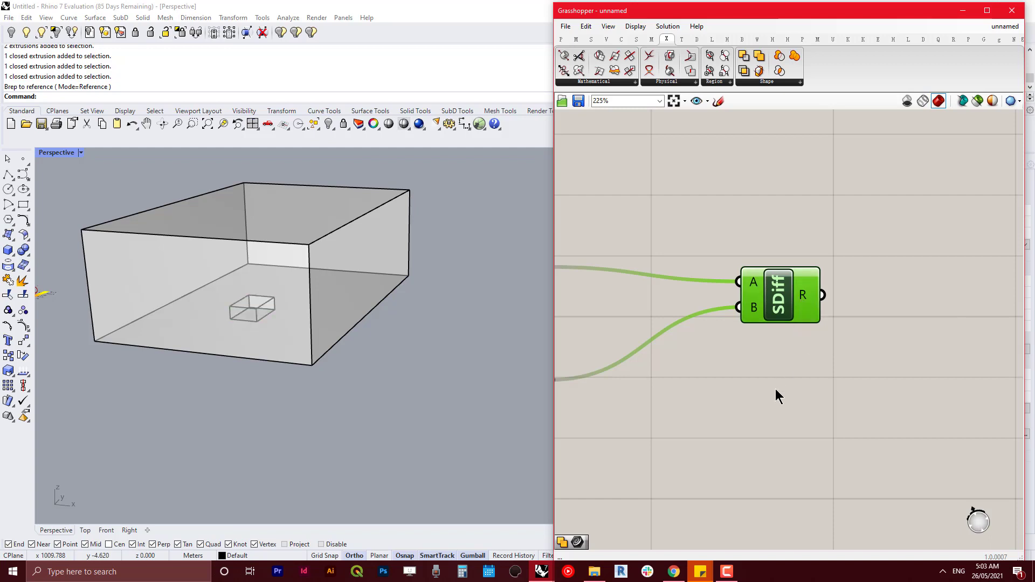
pyautogui.moveTo(775, 389); pyautogui.dragTo(859, 392, button='right')
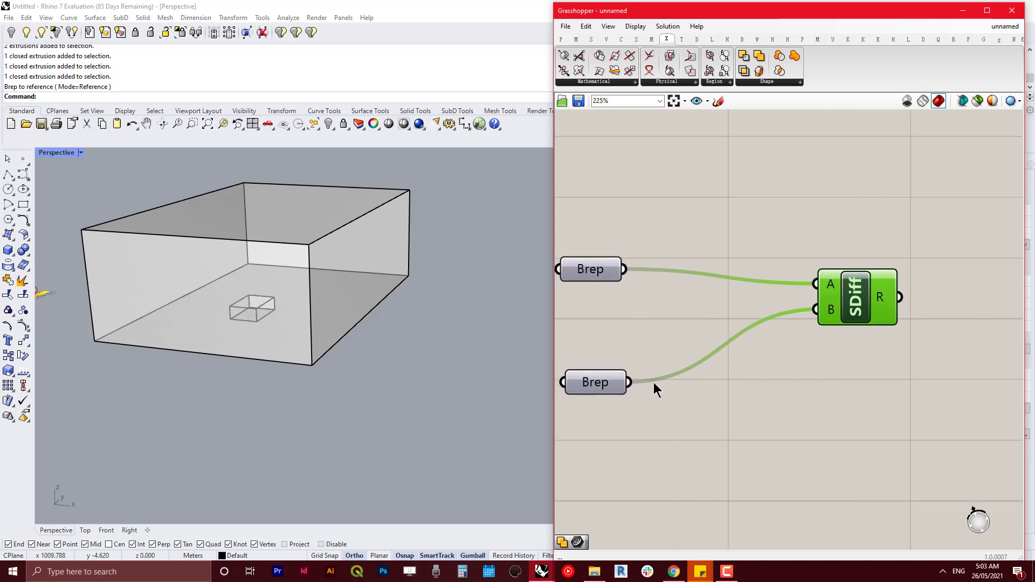
pyautogui.moveTo(630, 382); pyautogui.dragTo(815, 285)
pyautogui.moveTo(625, 269); pyautogui.dragTo(815, 309)
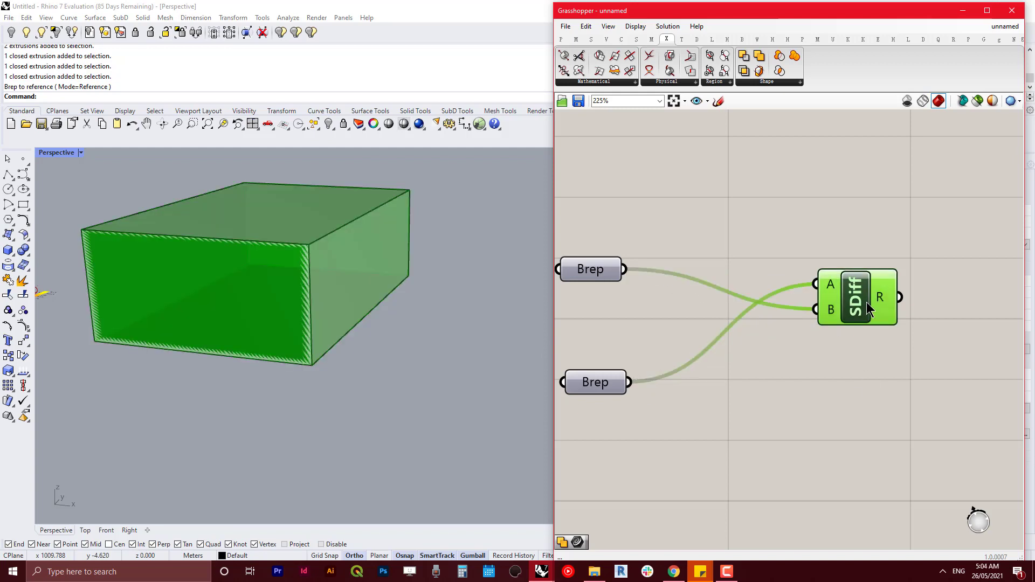
# Move the small box down in the Front viewport so its base drops slightly below the base of the enclosing box
pyautogui.moveTo(508, 381); pyautogui.dragTo(469, 296, button='right')
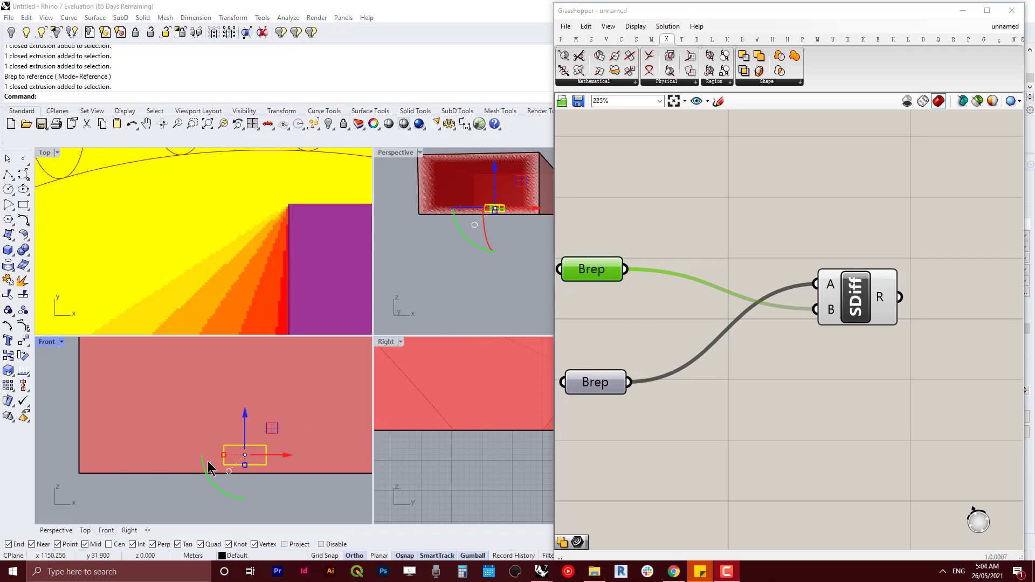
pyautogui.scroll(3, 238, 465)
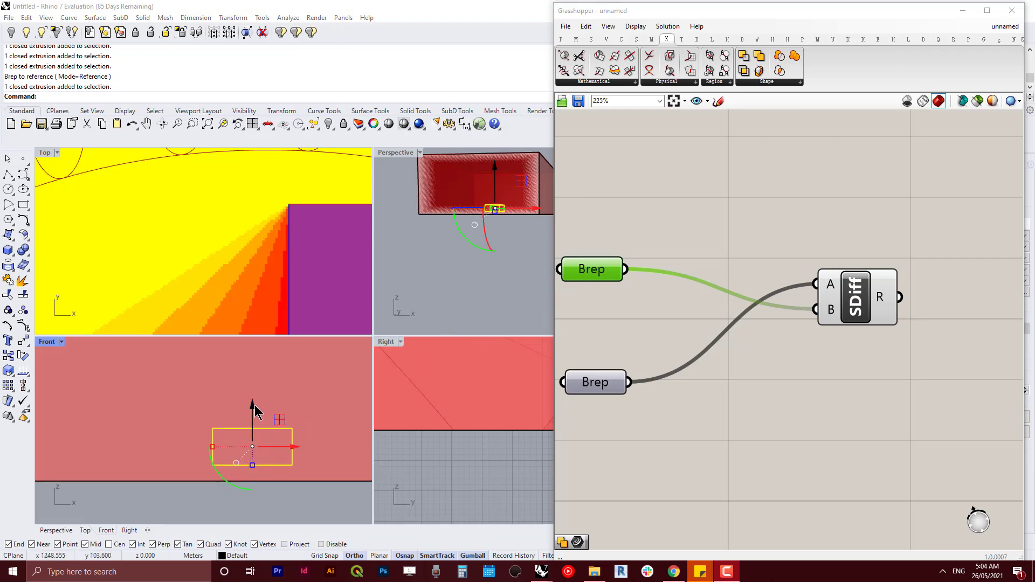
pyautogui.moveTo(254, 412); pyautogui.dragTo(260, 424)
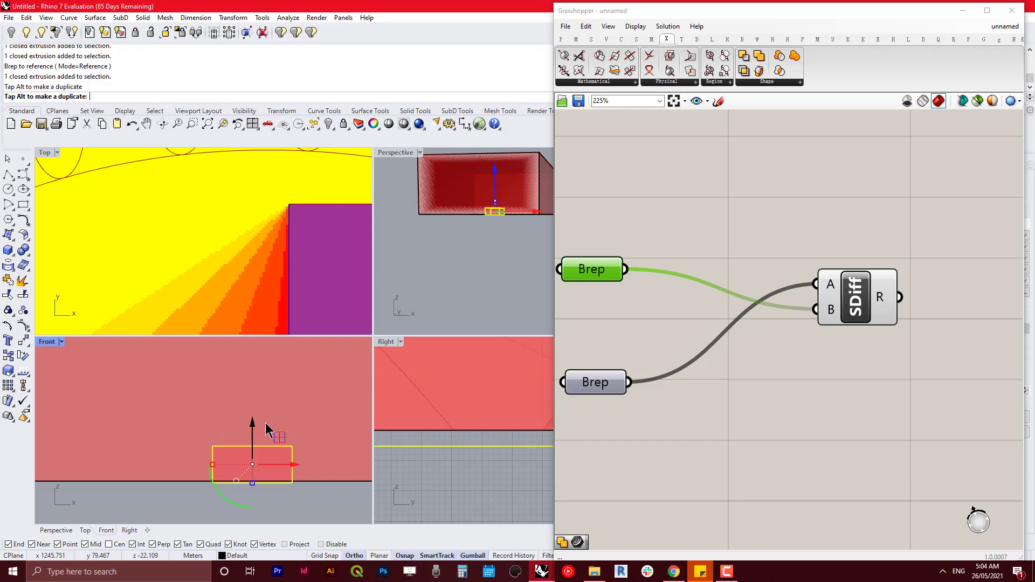
pyautogui.click(478, 275)
# Examine the small box's overlap with the enclosing box's base in Front view, and inspect the cut-out from underneath in a maximized Perspective view
pyautogui.moveTo(478, 275); pyautogui.dragTo(464, 182, button='right')
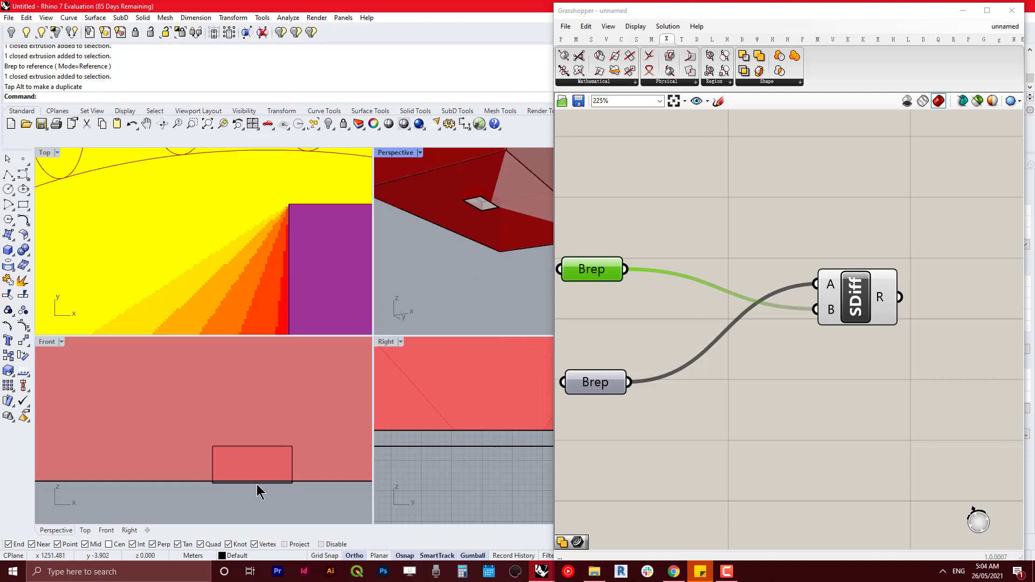
pyautogui.scroll(5, 257, 484)
pyautogui.click(316, 475)
pyautogui.scroll(6, 318, 477)
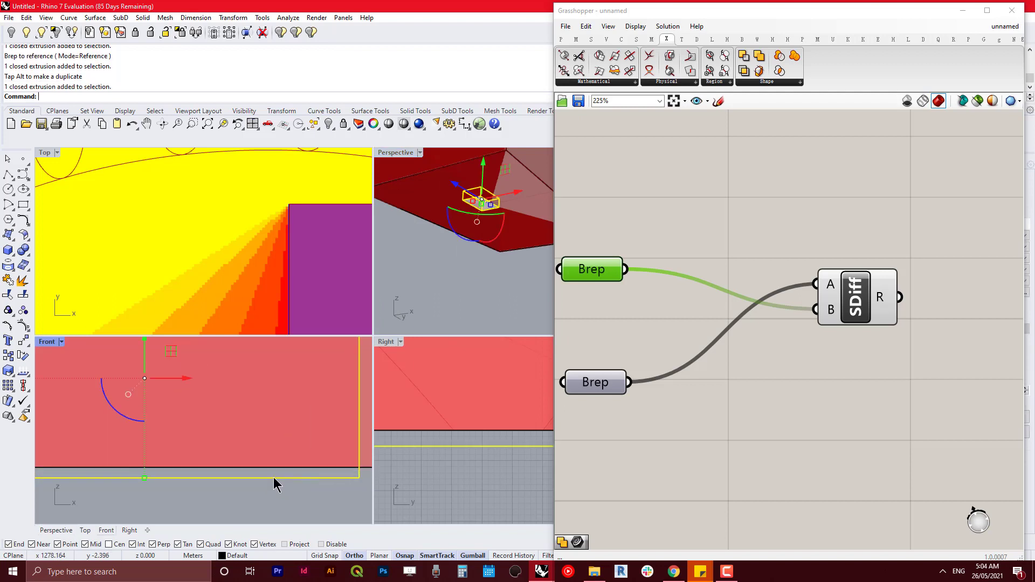
pyautogui.scroll(-6, 273, 476)
pyautogui.scroll(-6, 462, 269)
pyautogui.click(462, 270)
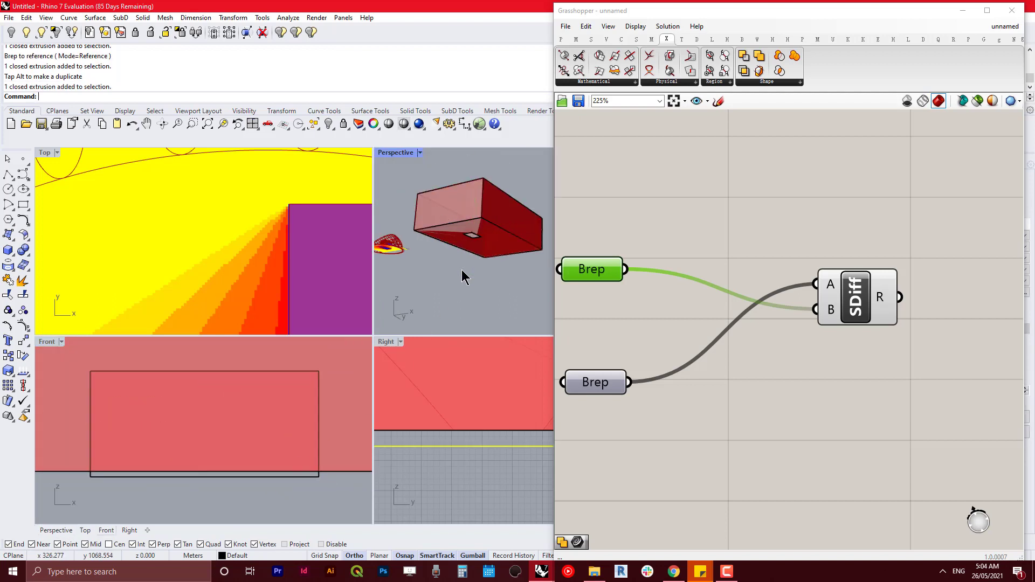
pyautogui.doubleClick(399, 153)
pyautogui.moveTo(283, 241)
pyautogui.mouseDown(button='right')
pyautogui.moveTo(277, 310)
pyautogui.moveTo(272, 230)
pyautogui.mouseUp(button='right')
pyautogui.moveTo(238, 312); pyautogui.dragTo(279, 284, button='right')
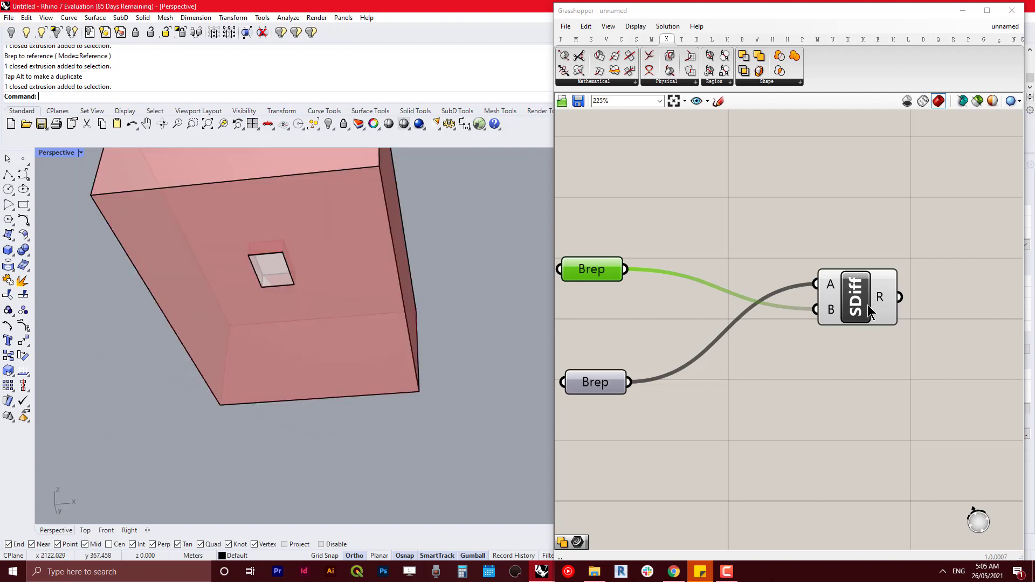
# Bake the Solid Difference result into Rhino on the Default layer
pyautogui.click(868, 305)
pyautogui.rightClick(880, 294)
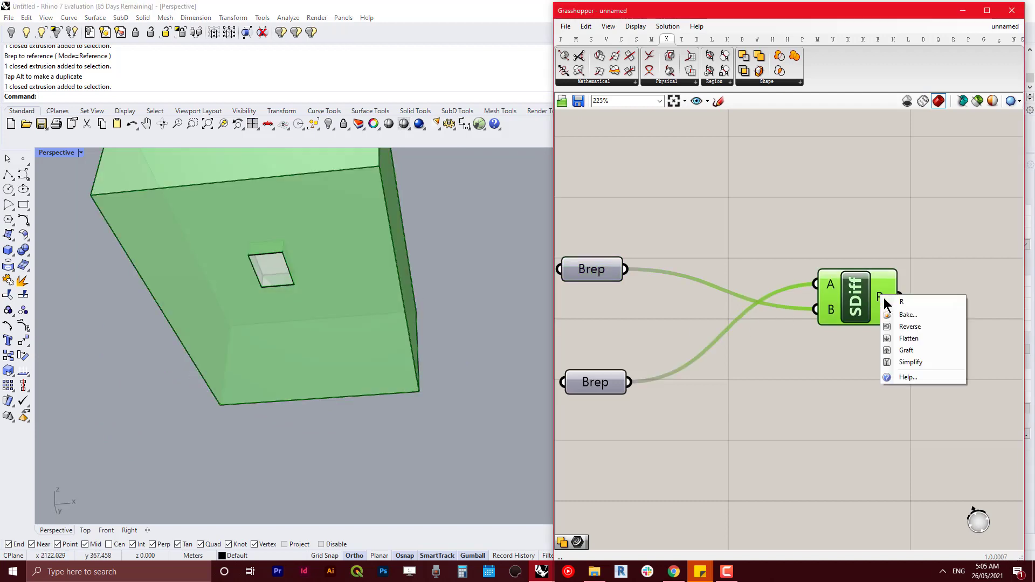
pyautogui.click(906, 314)
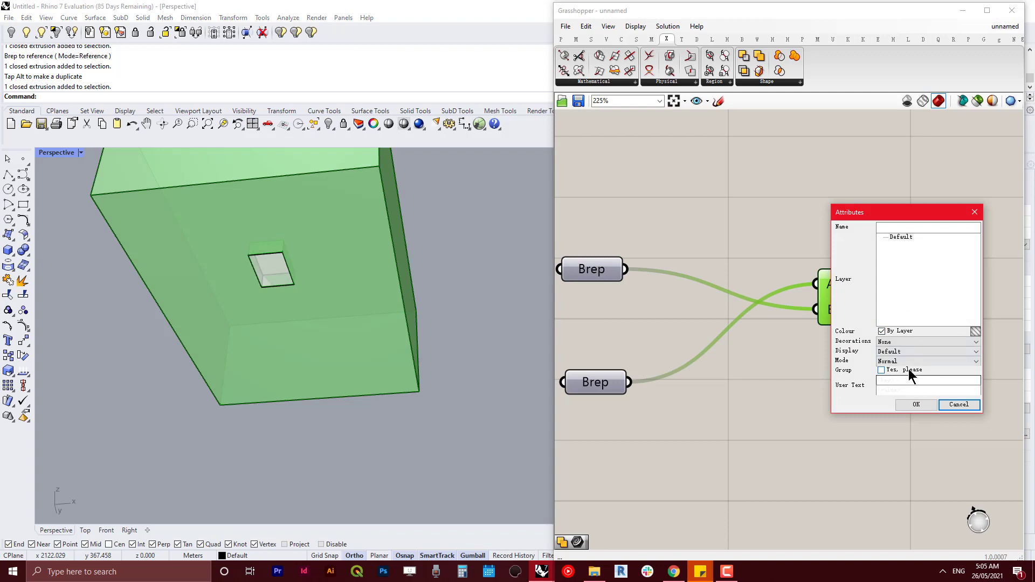
pyautogui.click(917, 403)
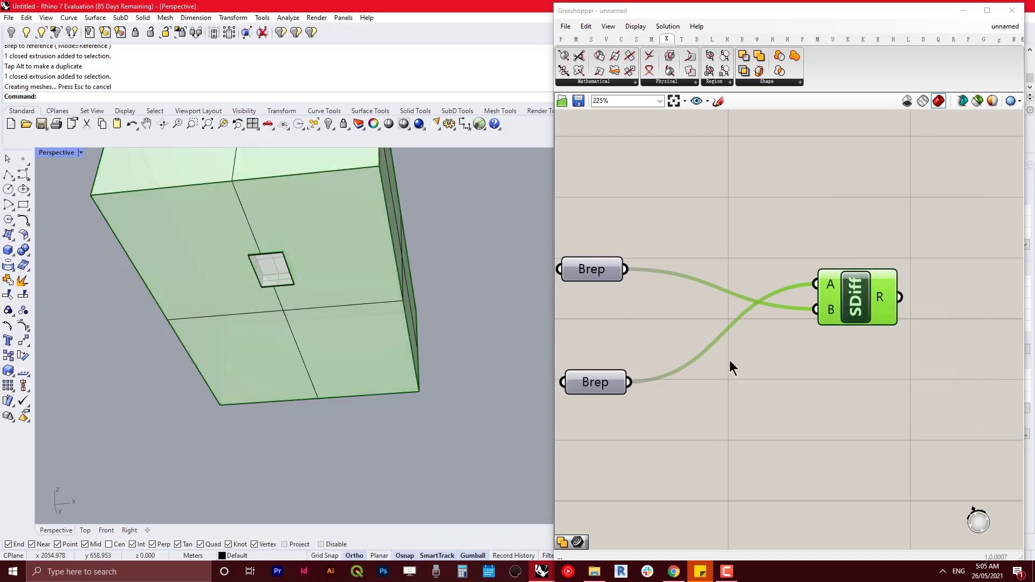
# Turn off the viewport preview of the Solid Difference component and both Brep parameters, and view the baked solid from above
pyautogui.moveTo(879, 396); pyautogui.dragTo(612, 232)
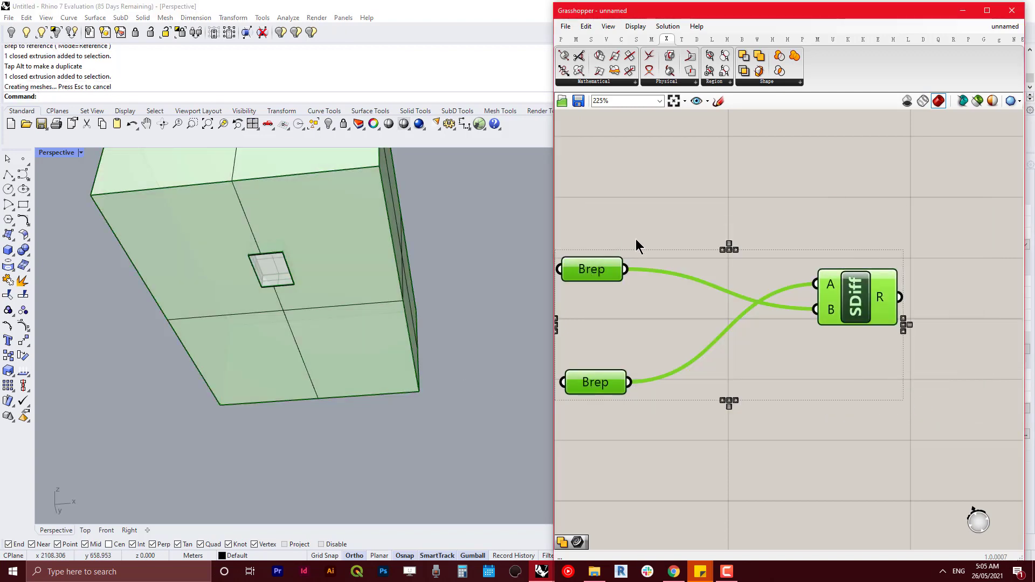
pyautogui.moveTo(478, 277); pyautogui.dragTo(468, 327, button='right')
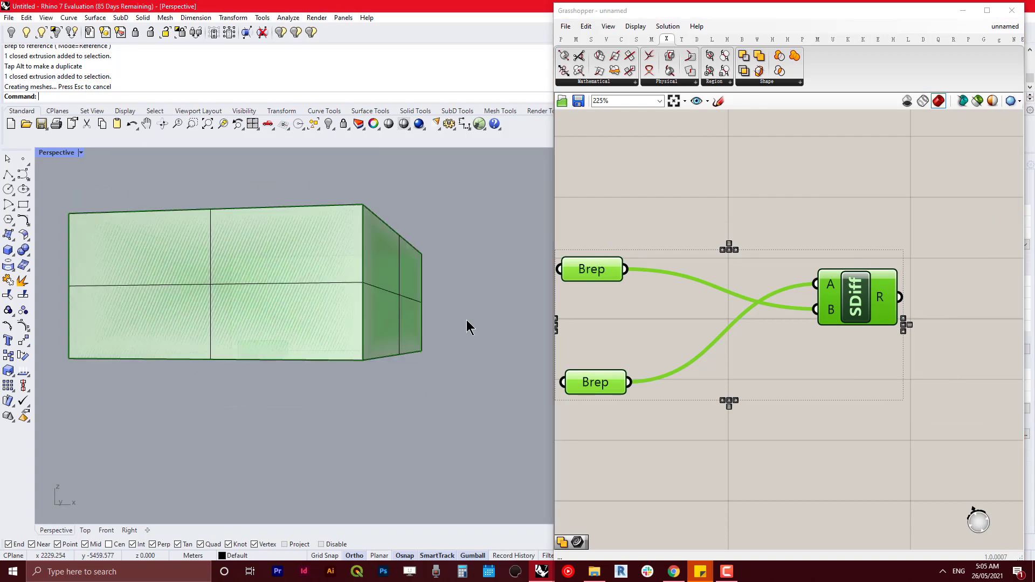
pyautogui.click(699, 221)
pyautogui.moveTo(642, 413); pyautogui.dragTo(596, 253)
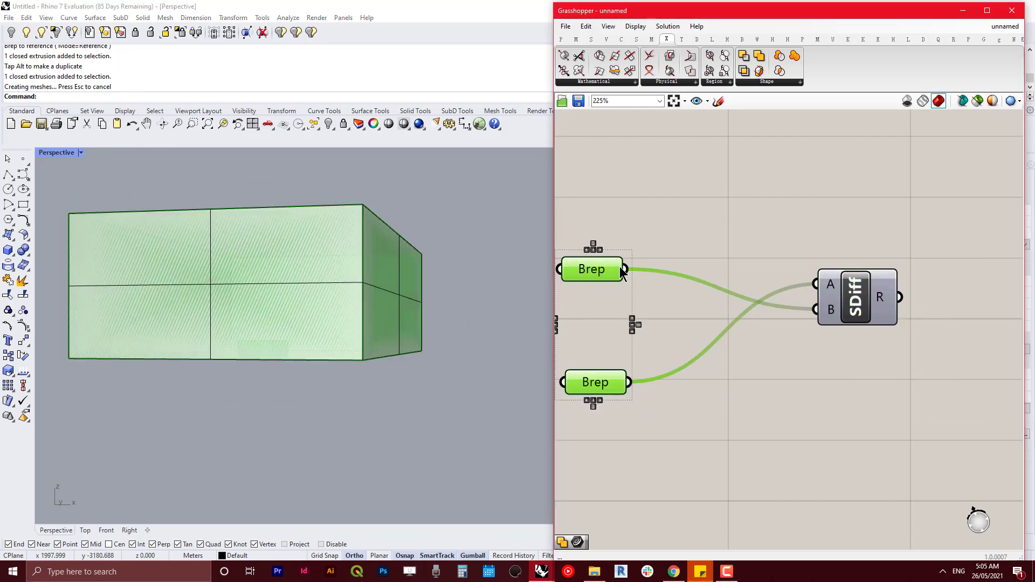
pyautogui.moveTo(464, 282); pyautogui.dragTo(457, 458, button='right')
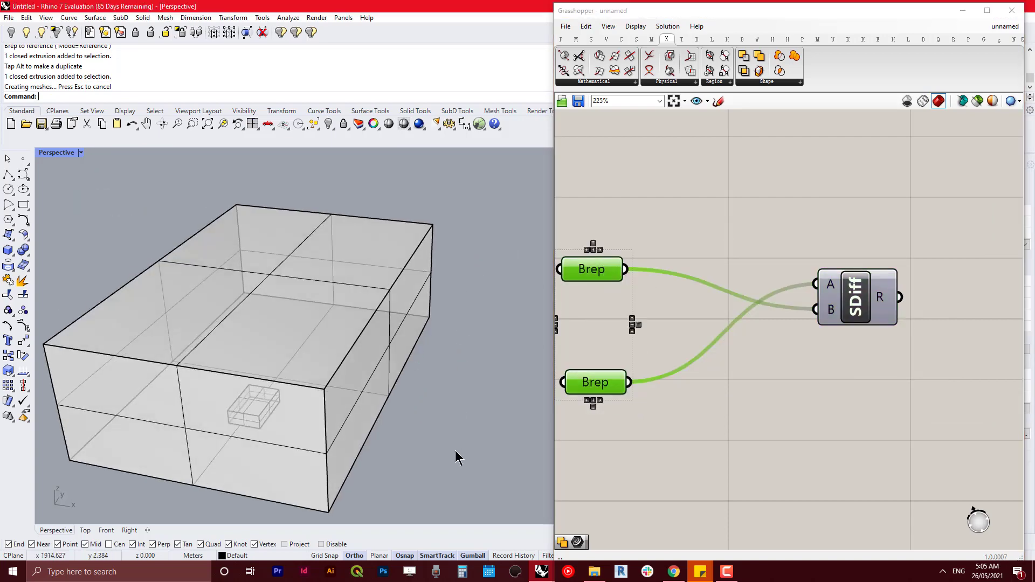
# Select all the Rhino geometry and export it as the Rhino 7 file "Wind - 1.3dm"
pyautogui.hotkey('ctrl', 'a')
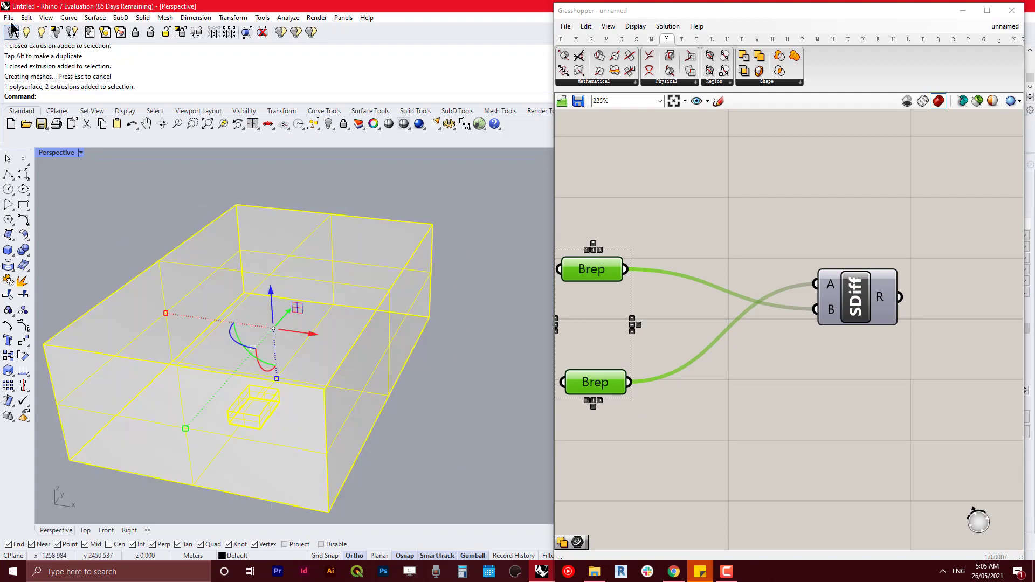
pyautogui.click(10, 17)
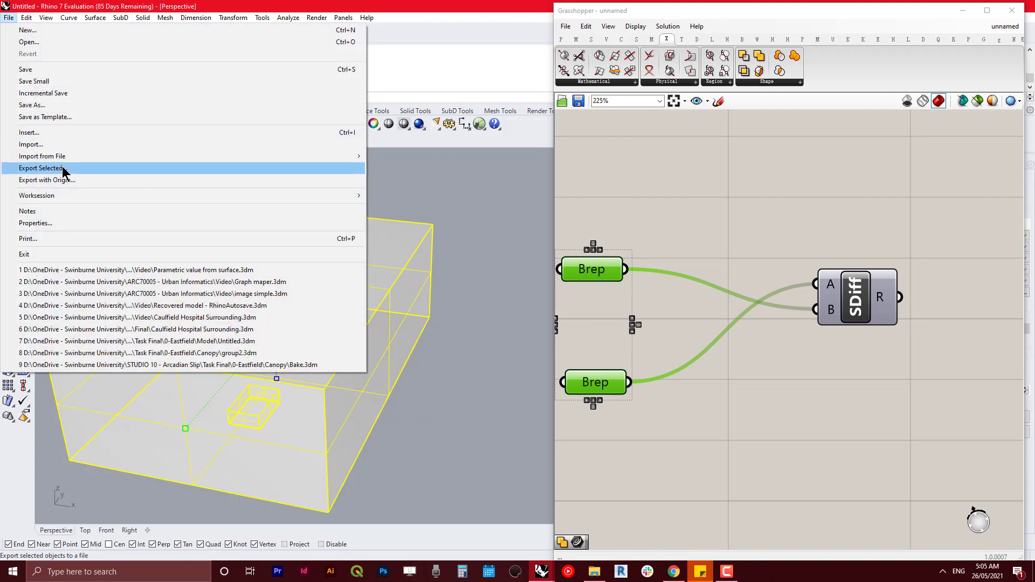
pyautogui.click(40, 169)
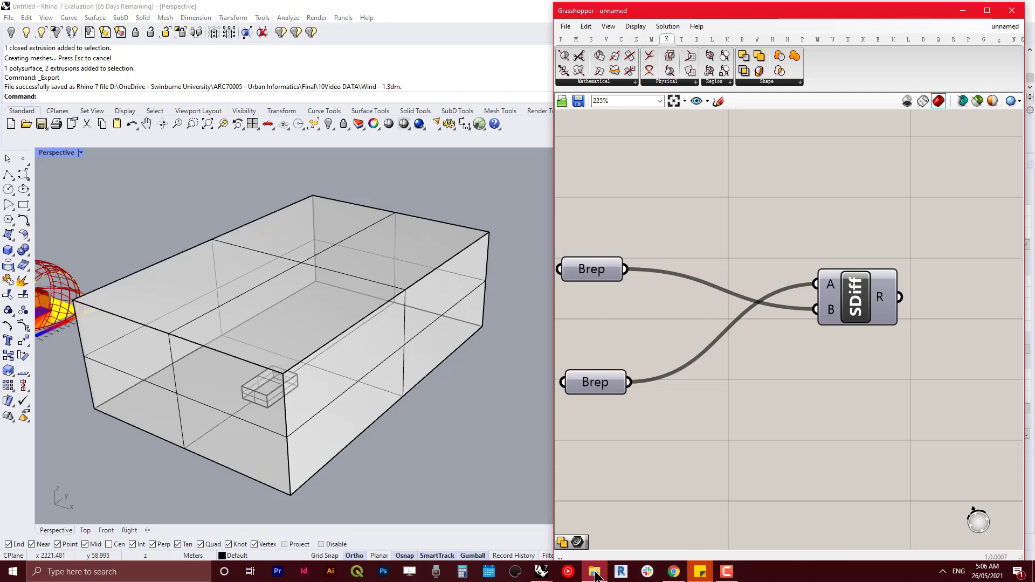
# Switch to Chrome and open the SimScale dashboard from the Eastfield project page
pyautogui.click(672, 572)
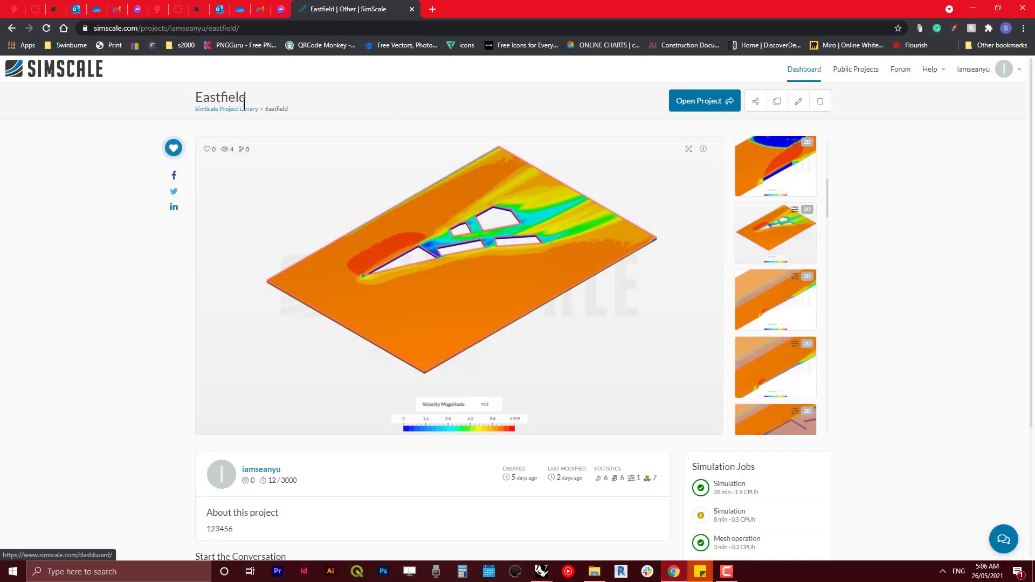
pyautogui.click(36, 72)
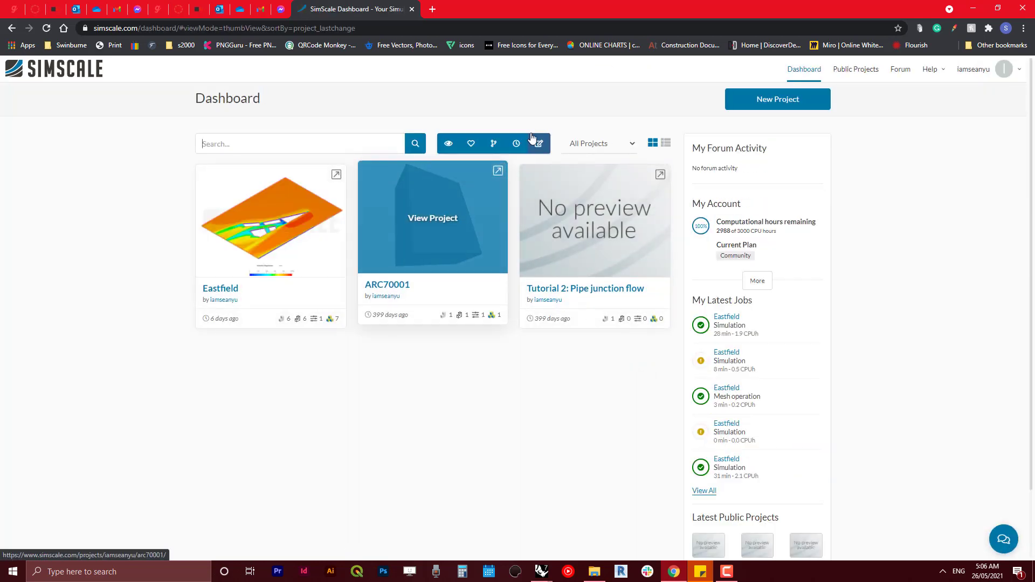
# Create a new project titled "Wind - 1" with the description "Arc 7000"
pyautogui.click(751, 107)
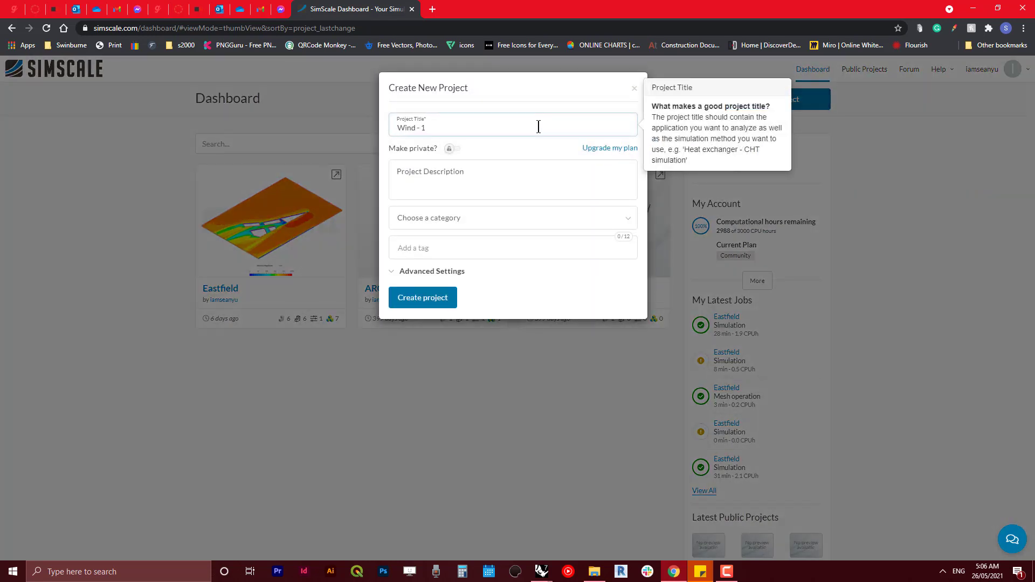
pyautogui.click(548, 187)
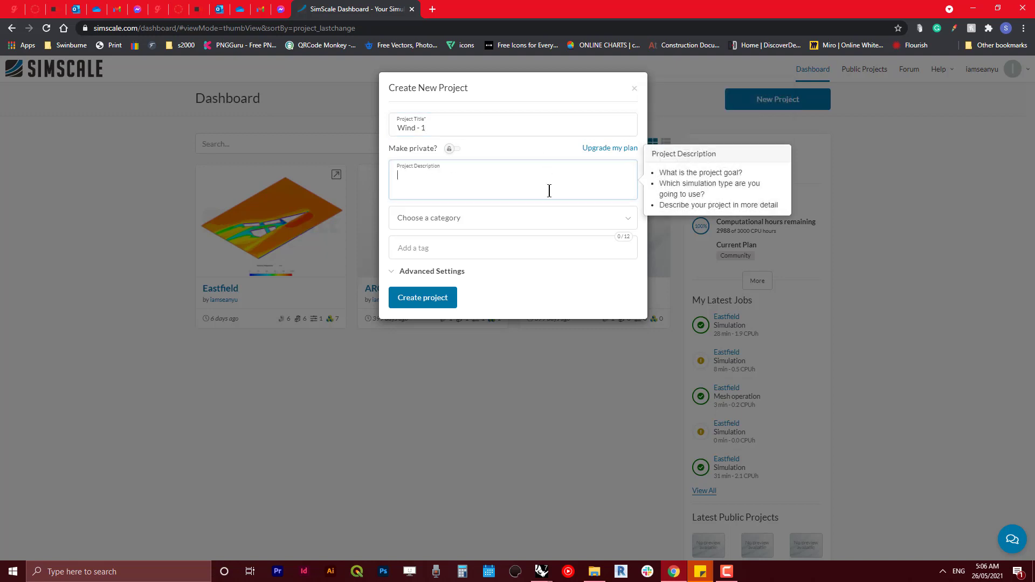
pyautogui.click(452, 301)
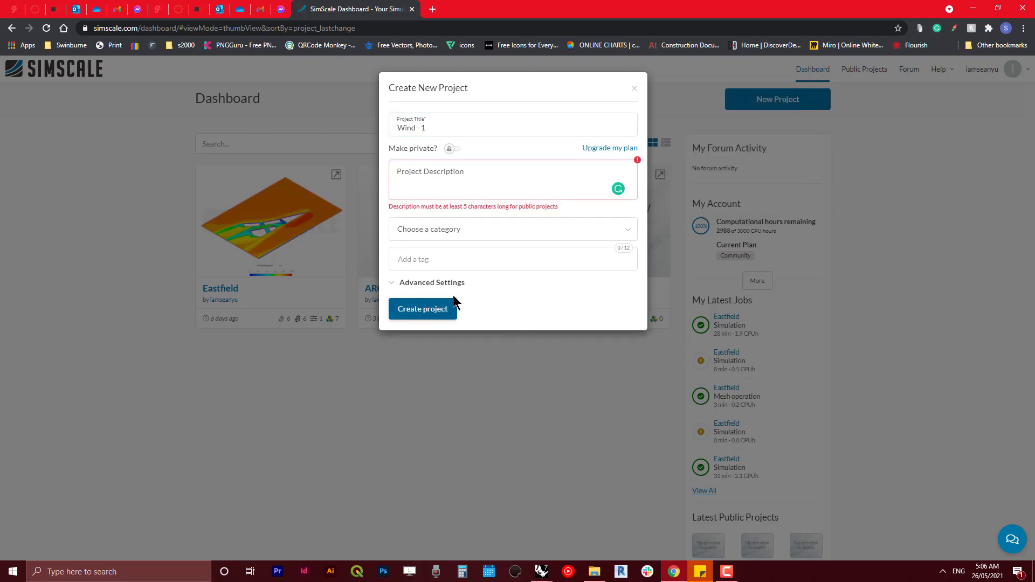
pyautogui.click(474, 178)
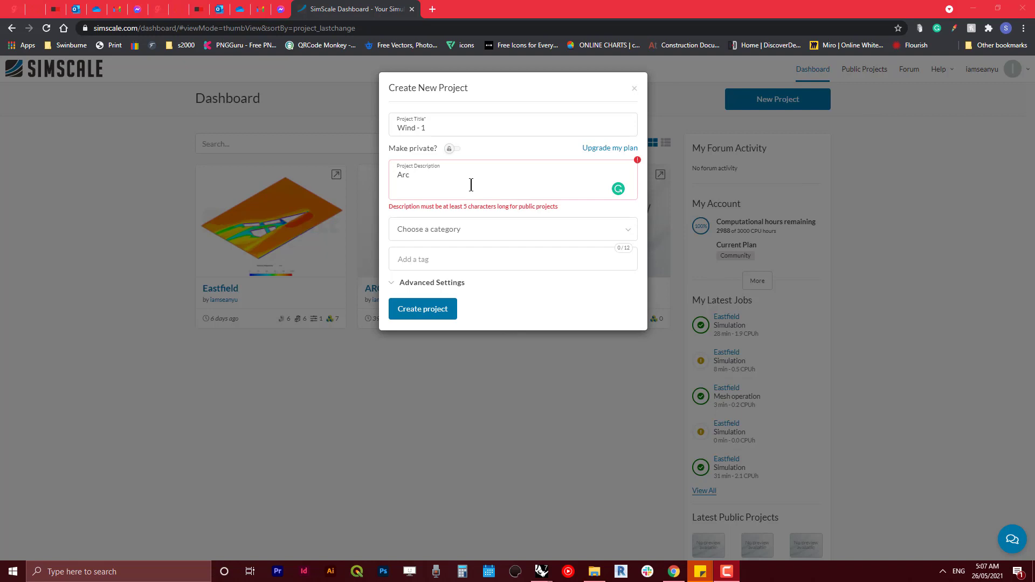
pyautogui.click(472, 186)
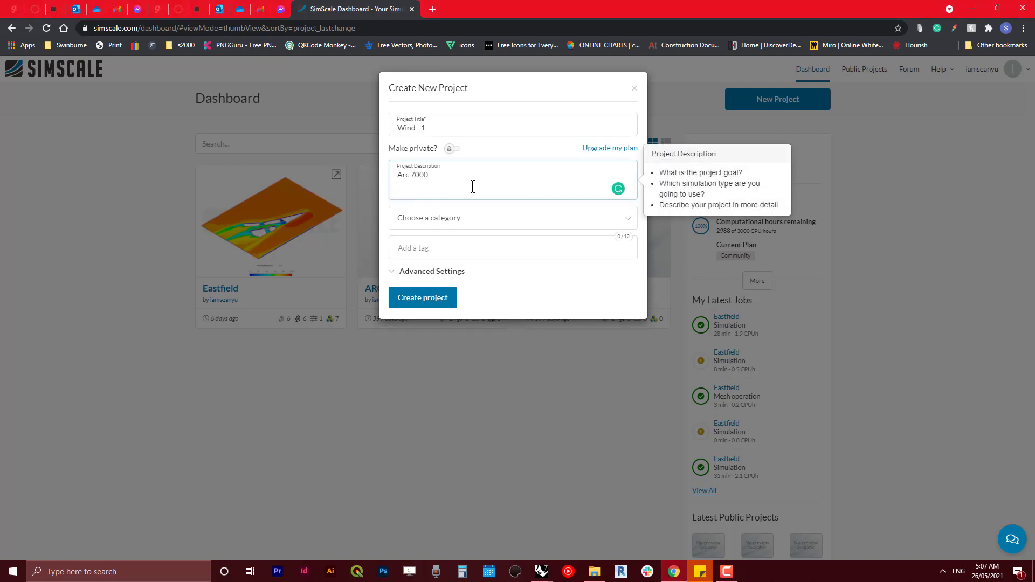
pyautogui.click(408, 292)
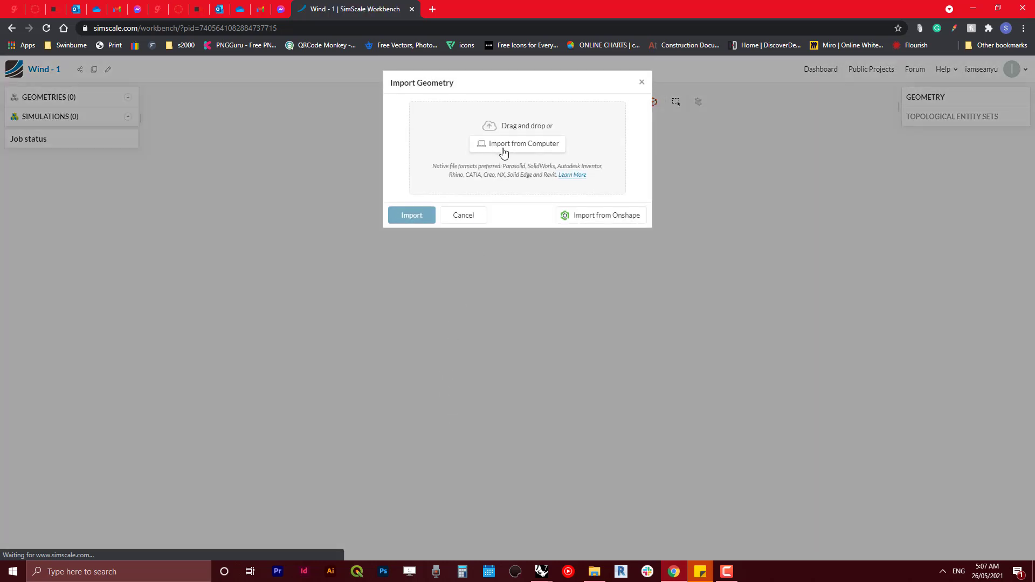
# Import the geometry file "Wind - 1.3dm" from the 10Video DATA folder under ARC70005 - Urban Informatics > Final
pyautogui.click(504, 144)
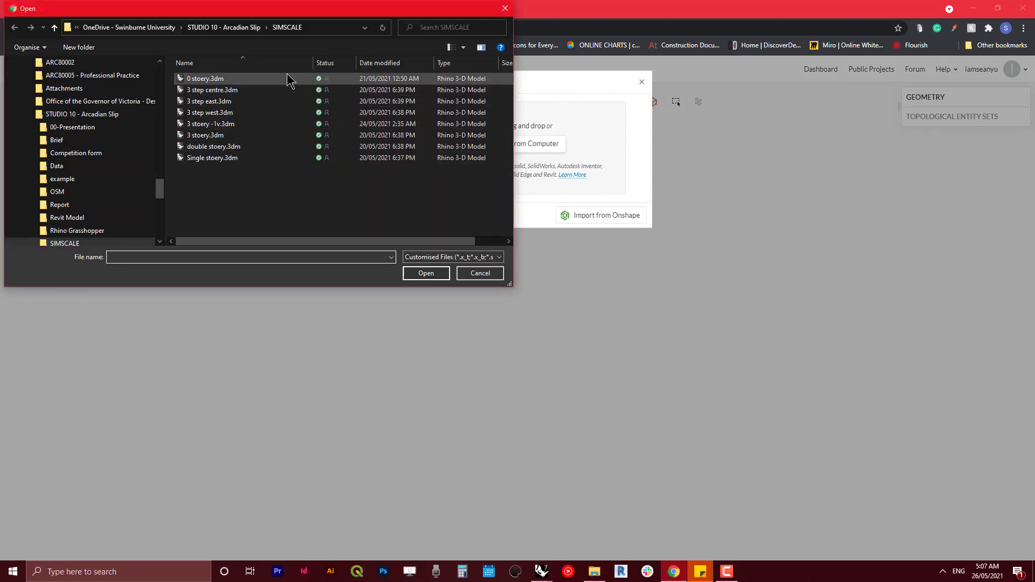
pyautogui.click(151, 28)
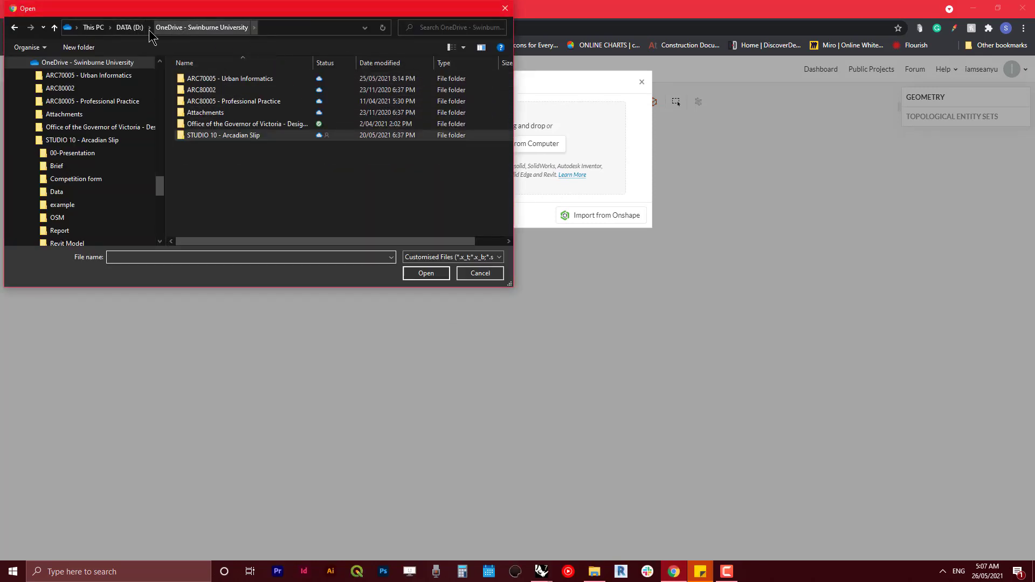
pyautogui.doubleClick(241, 78)
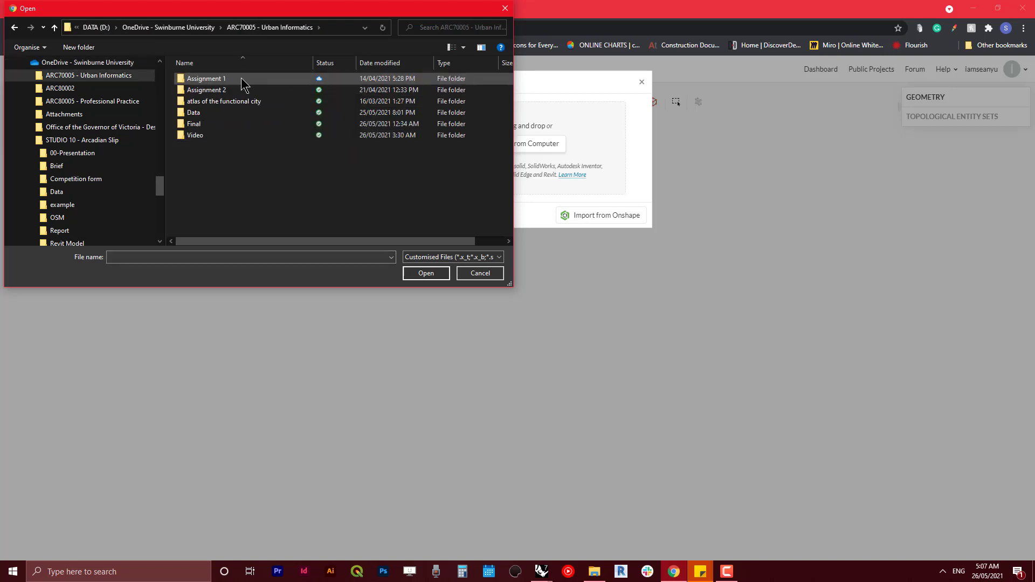
pyautogui.doubleClick(238, 124)
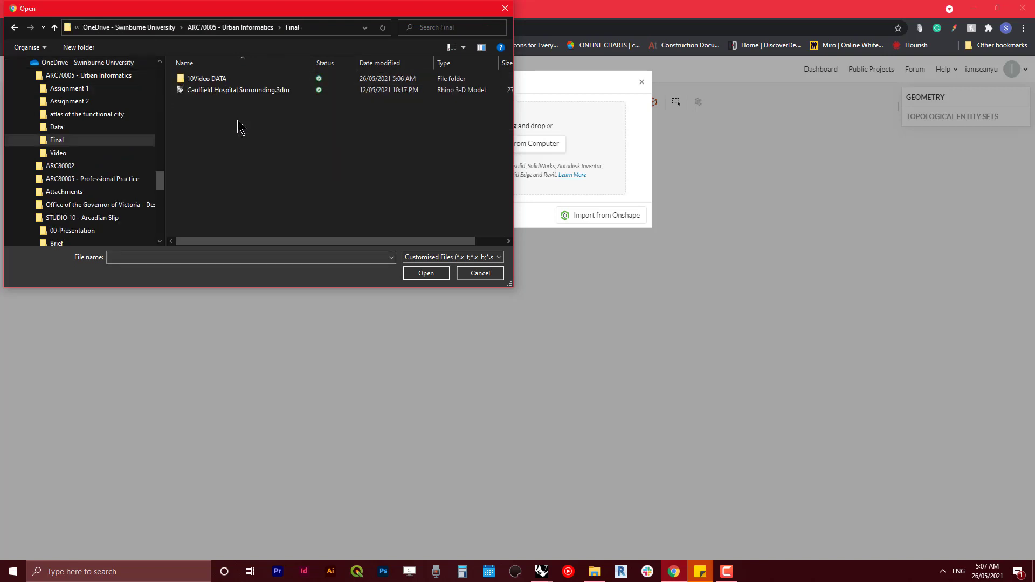
pyautogui.doubleClick(236, 81)
pyautogui.click(249, 147)
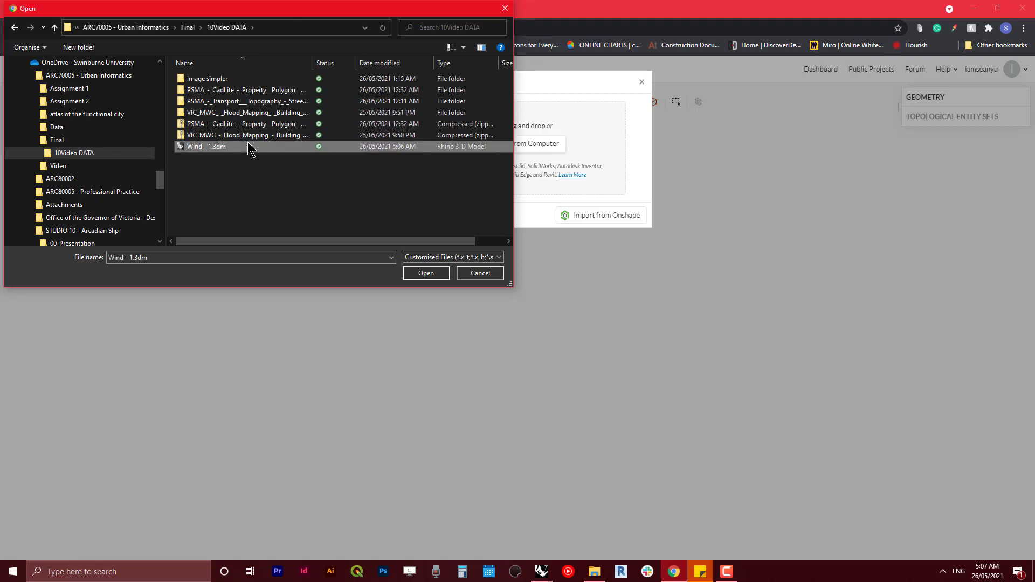
pyautogui.click(416, 276)
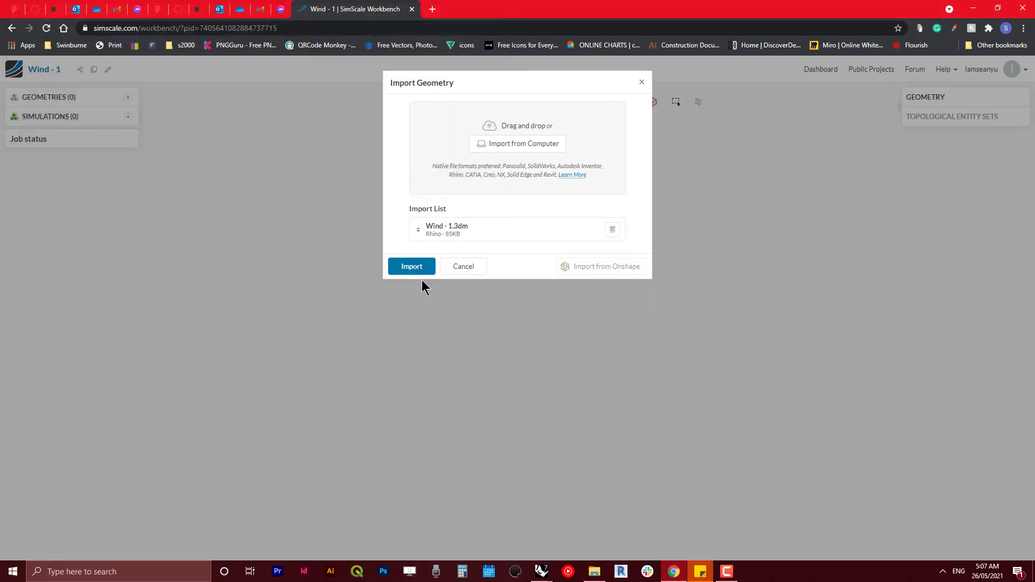
pyautogui.click(411, 266)
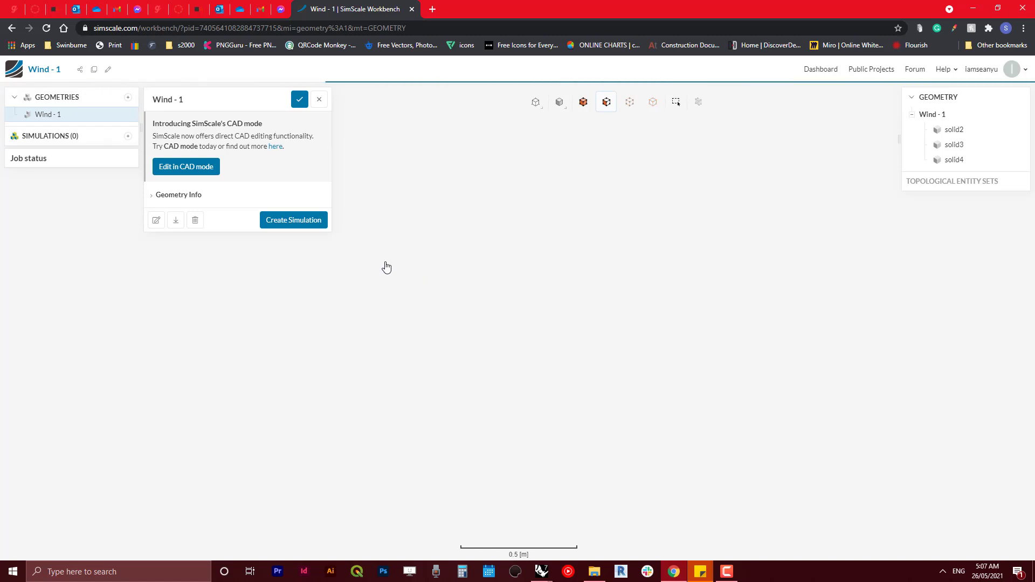
# Create an Incompressible fluid flow simulation for the Wind - 1 geometry
pyautogui.click(128, 137)
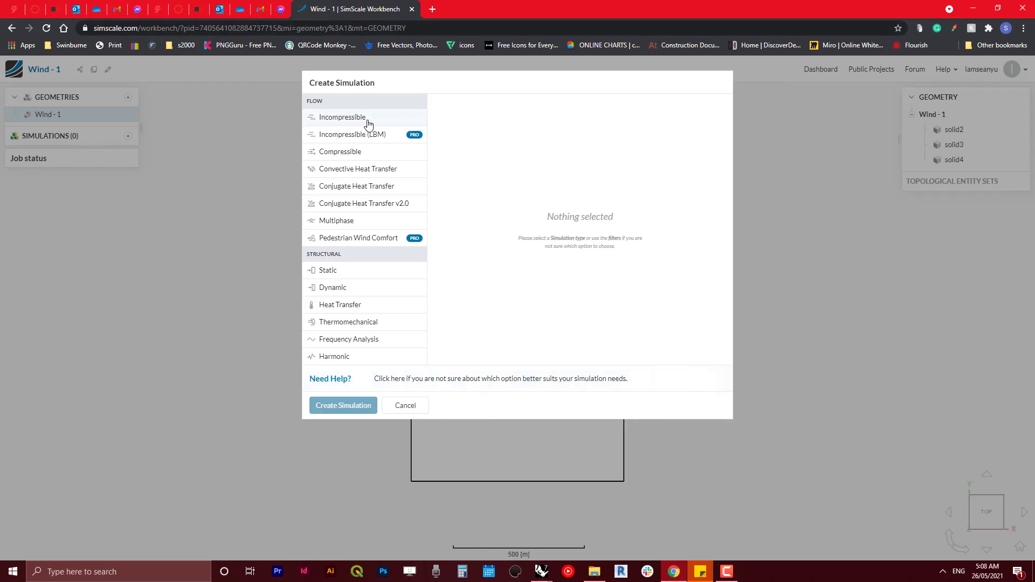
pyautogui.click(353, 117)
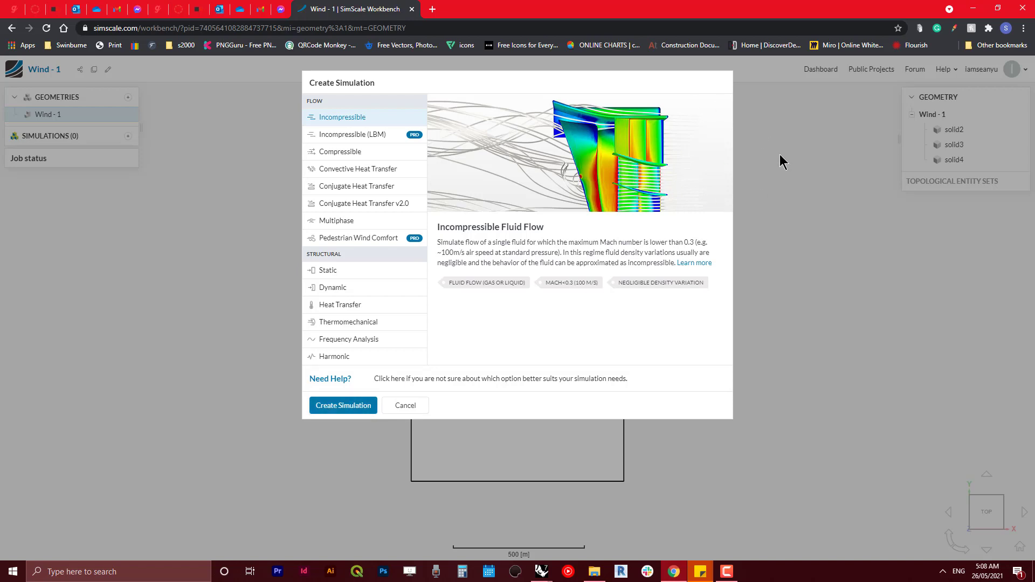
pyautogui.click(338, 409)
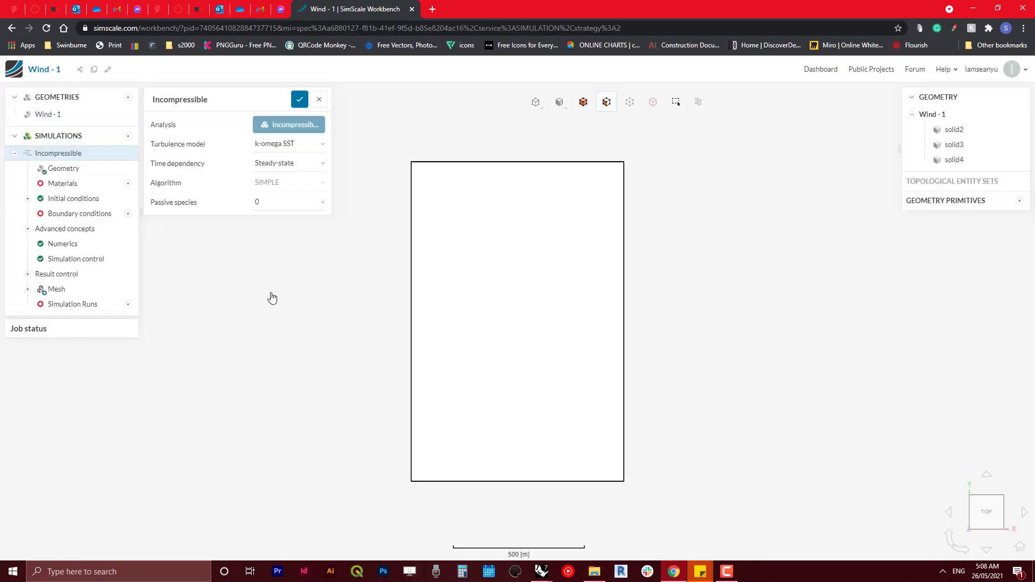
# Check the simulation's Wind - 1 geometry domain and add Air as its fluid material
pyautogui.click(84, 169)
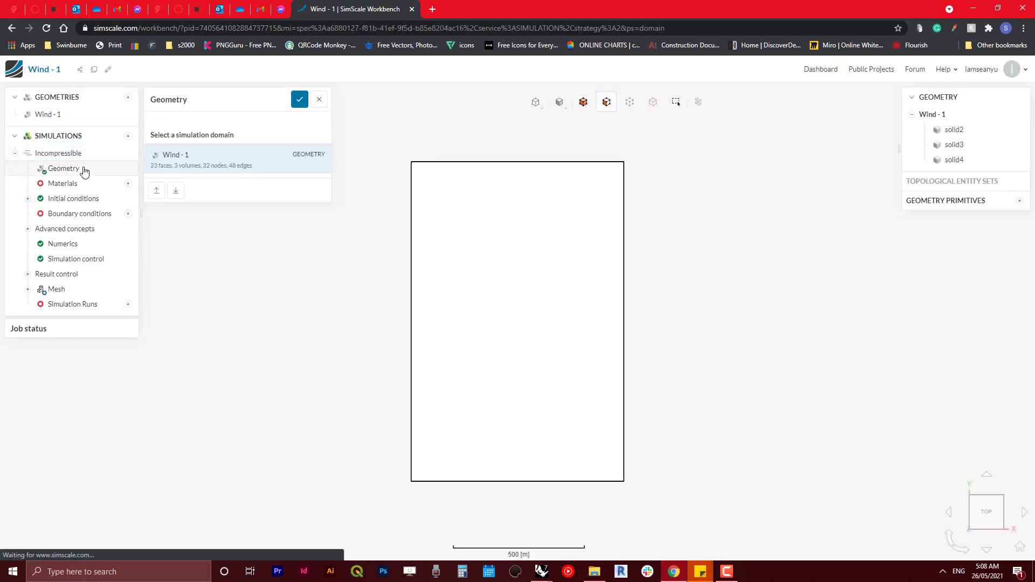
pyautogui.click(492, 228)
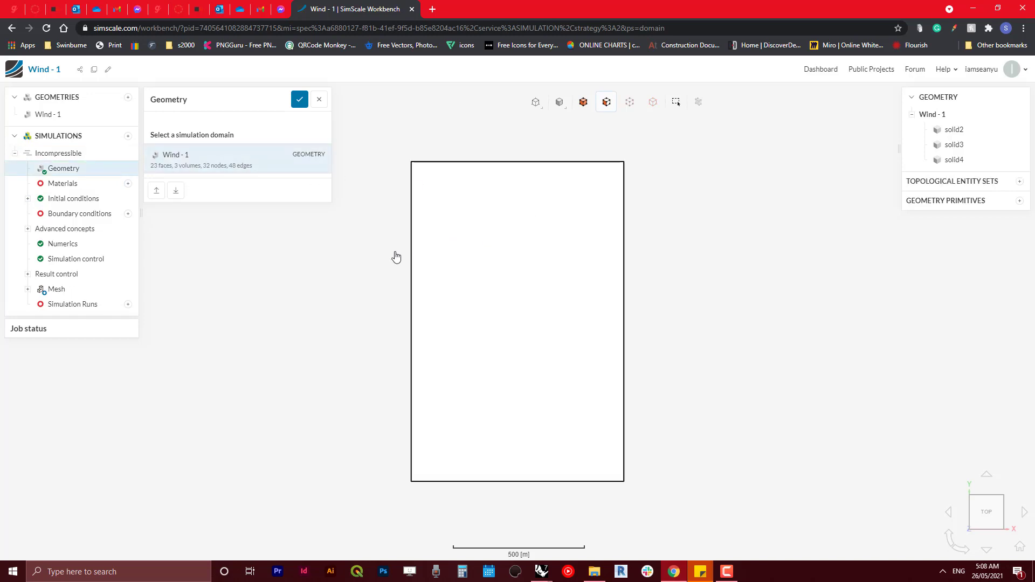
pyautogui.click(58, 185)
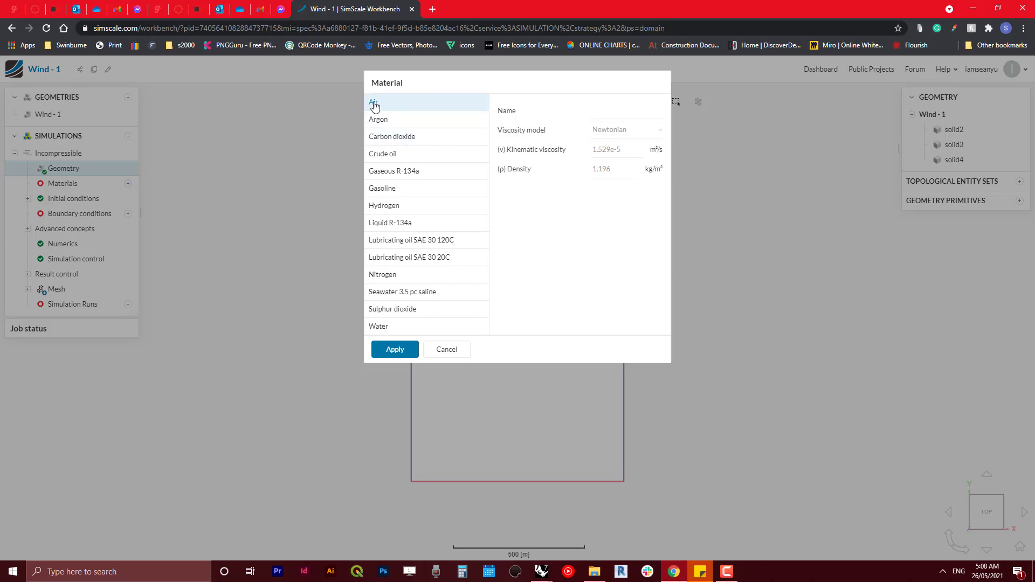
pyautogui.click(395, 350)
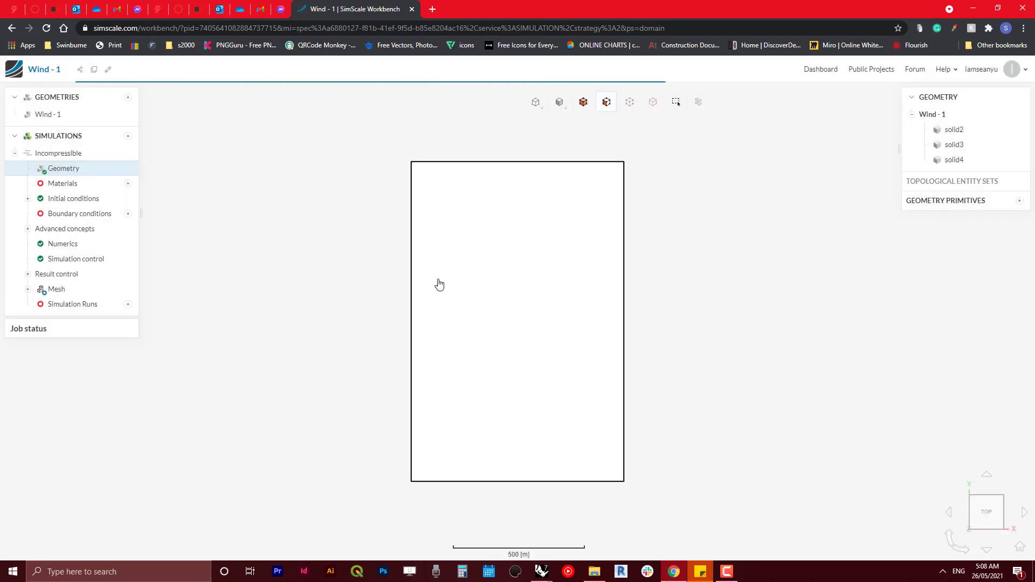
# Display the model as translucent surfaces with wireframe and try to assign the large outer volume to the Air material
pyautogui.scroll(-3, 677, 156)
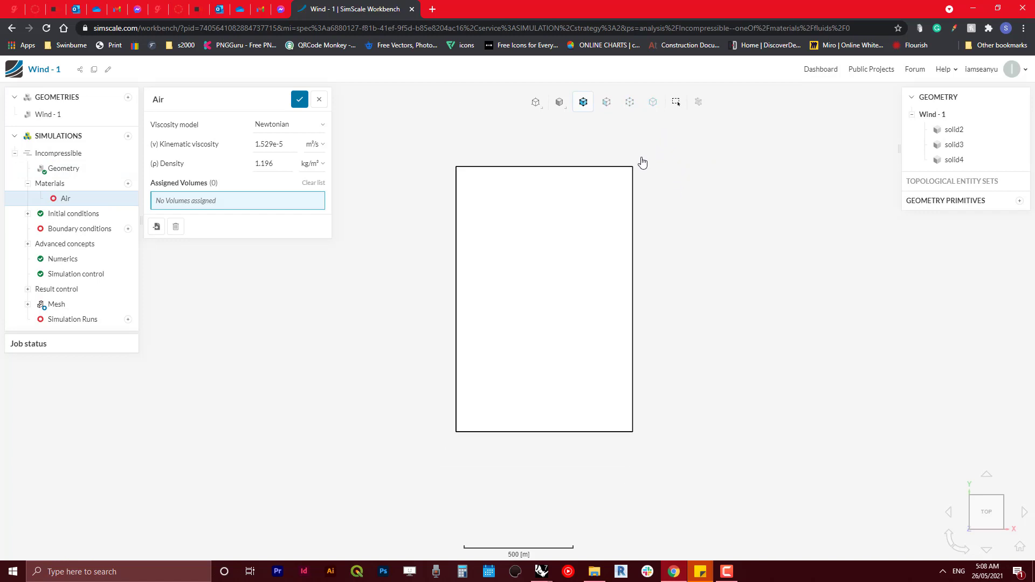
pyautogui.moveTo(643, 201); pyautogui.dragTo(622, 295, button='right')
pyautogui.moveTo(621, 296); pyautogui.dragTo(614, 192)
pyautogui.moveTo(576, 367)
pyautogui.mouseDown()
pyautogui.moveTo(533, 317)
pyautogui.moveTo(547, 316)
pyautogui.moveTo(538, 367)
pyautogui.moveTo(467, 323)
pyautogui.moveTo(467, 298)
pyautogui.moveTo(559, 393)
pyautogui.moveTo(579, 381)
pyautogui.mouseUp()
pyautogui.moveTo(578, 382); pyautogui.dragTo(561, 171, button='right')
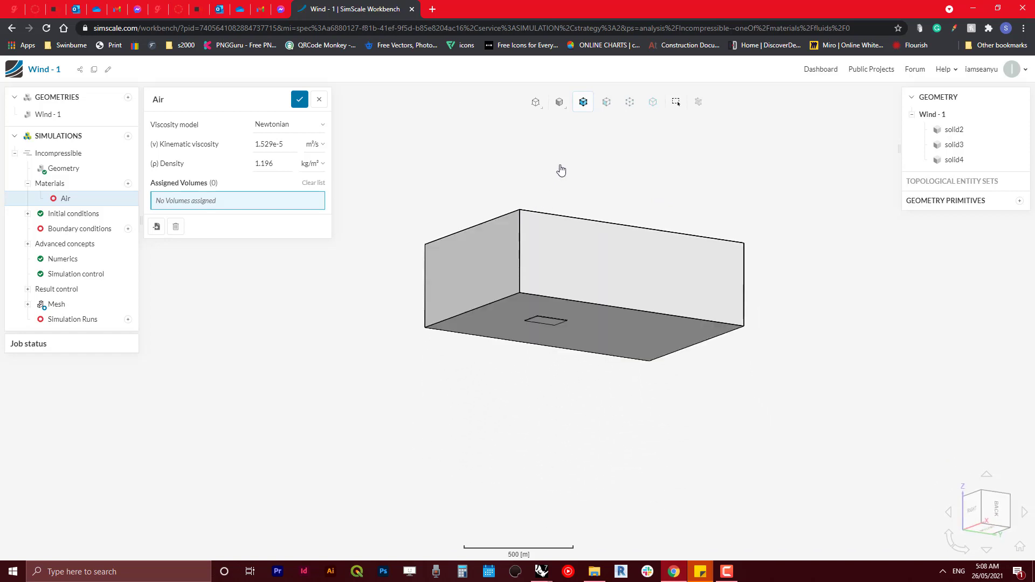
pyautogui.moveTo(561, 105)
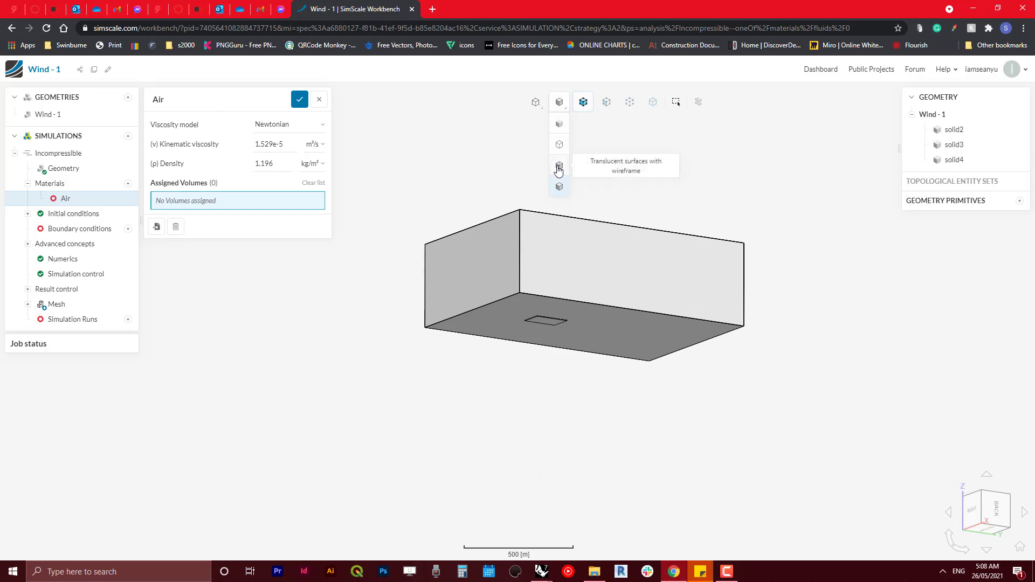
pyautogui.click(558, 171)
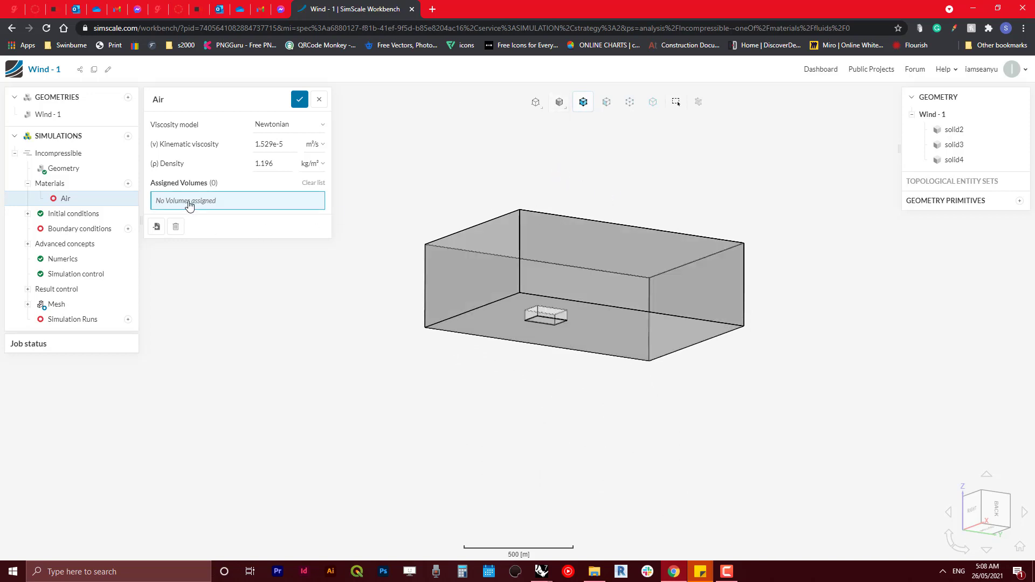
pyautogui.click(432, 253)
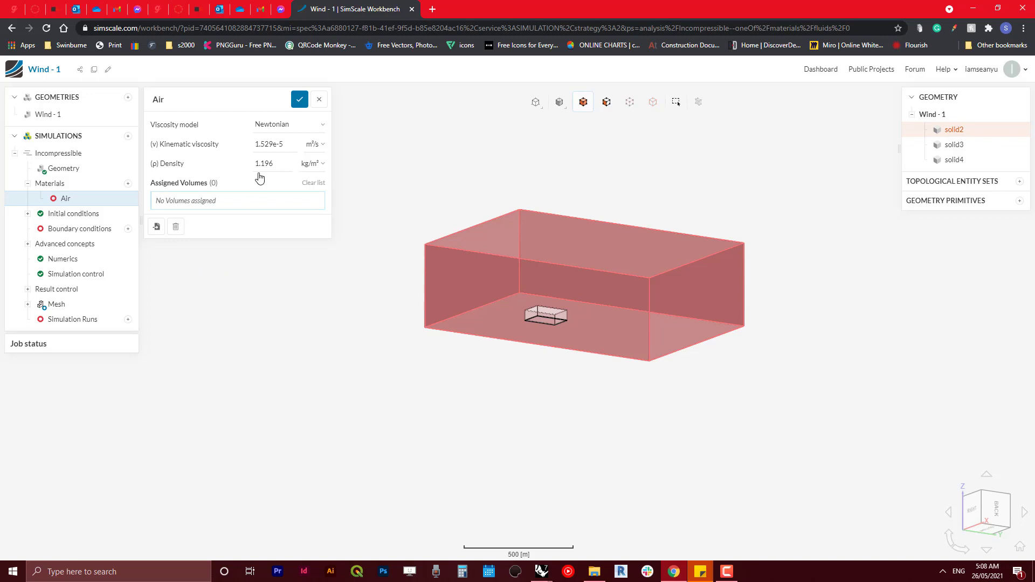
pyautogui.click(301, 101)
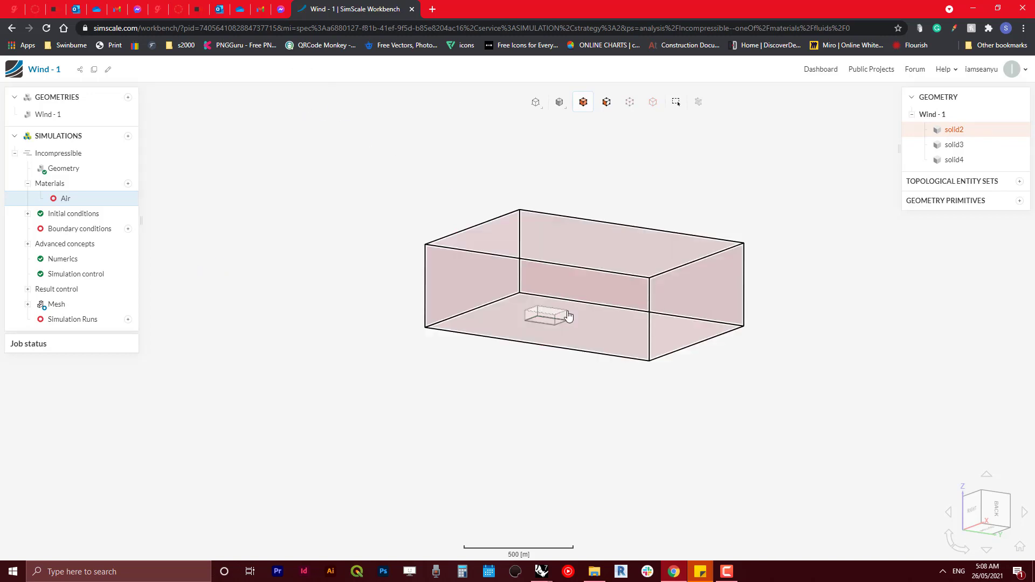
# Add a Velocity inlet boundary condition and clear all its assigned faces
pyautogui.click(95, 229)
pyautogui.click(155, 233)
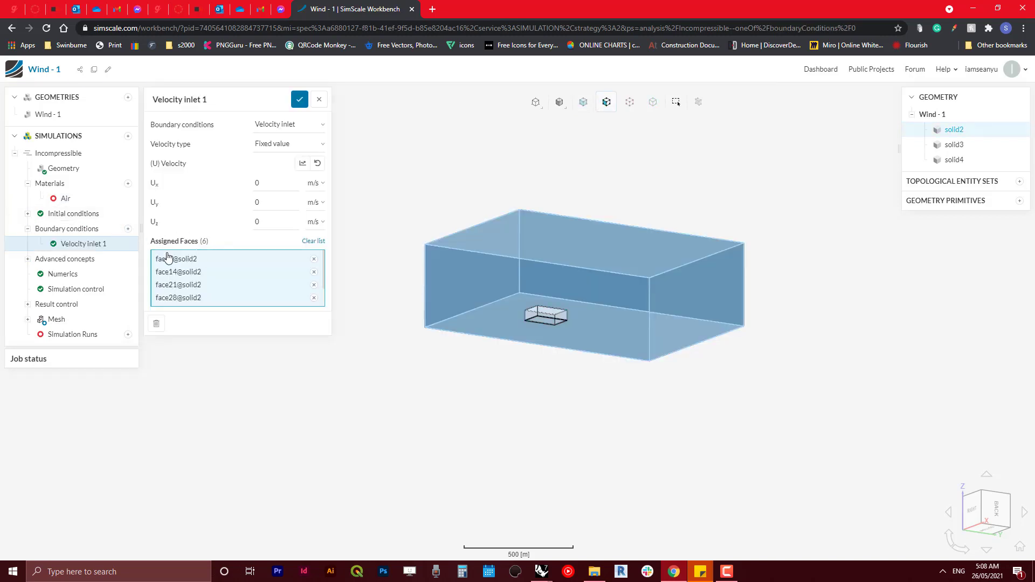
pyautogui.click(313, 241)
pyautogui.click(94, 247)
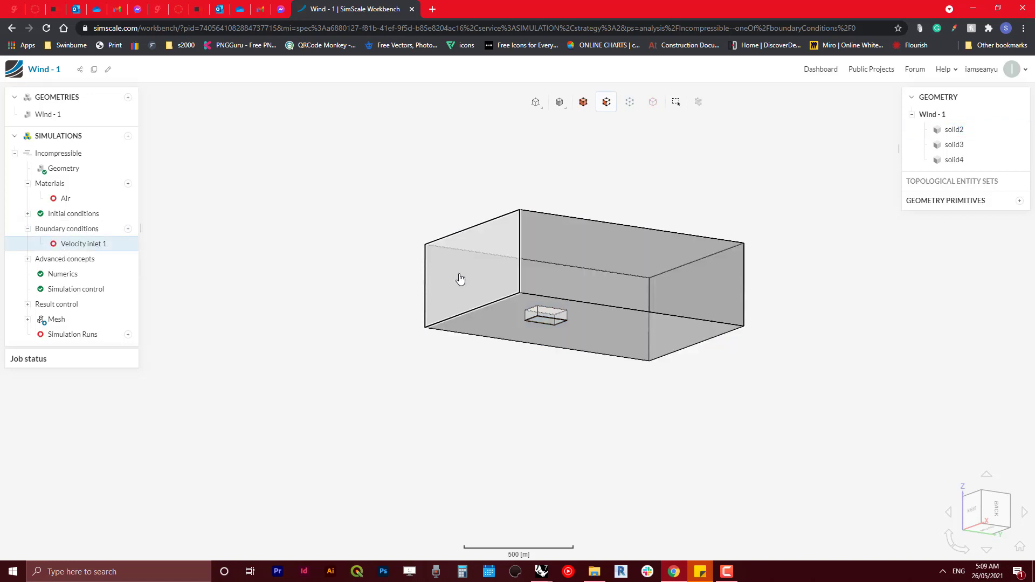
# Assign the single outer face face4@solid2 to the velocity inlet
pyautogui.moveTo(462, 278); pyautogui.dragTo(332, 130)
pyautogui.moveTo(476, 260); pyautogui.dragTo(469, 194)
pyautogui.moveTo(613, 432); pyautogui.dragTo(490, 330)
pyautogui.click(489, 331)
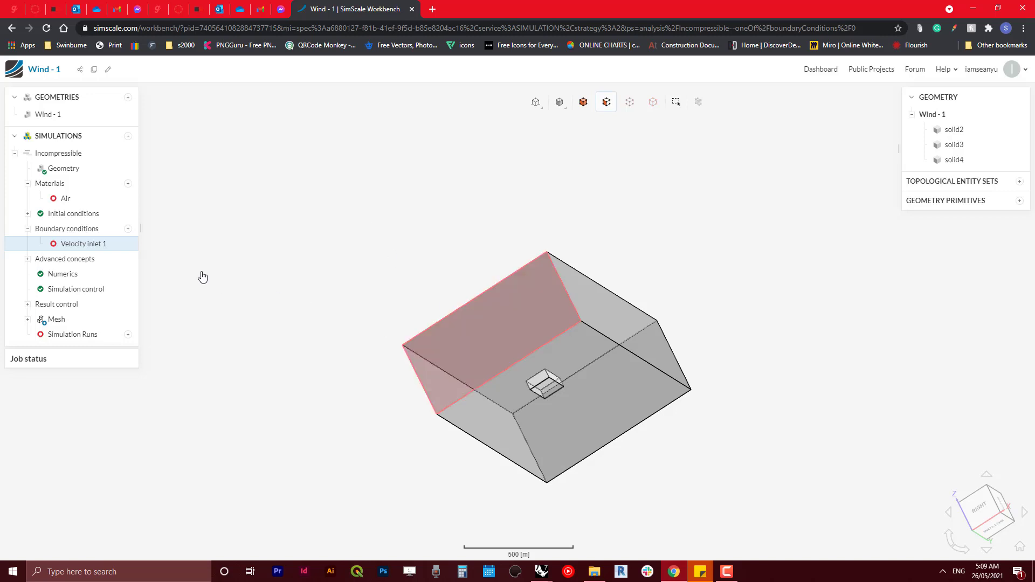
pyautogui.click(84, 244)
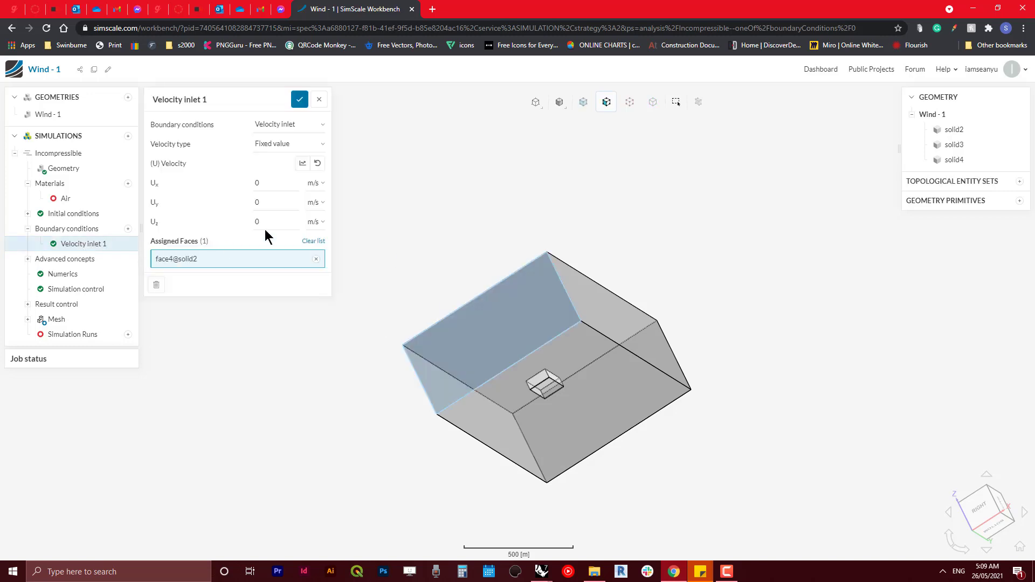
# Assign the outer volume solid2 to the Air material
pyautogui.click(65, 199)
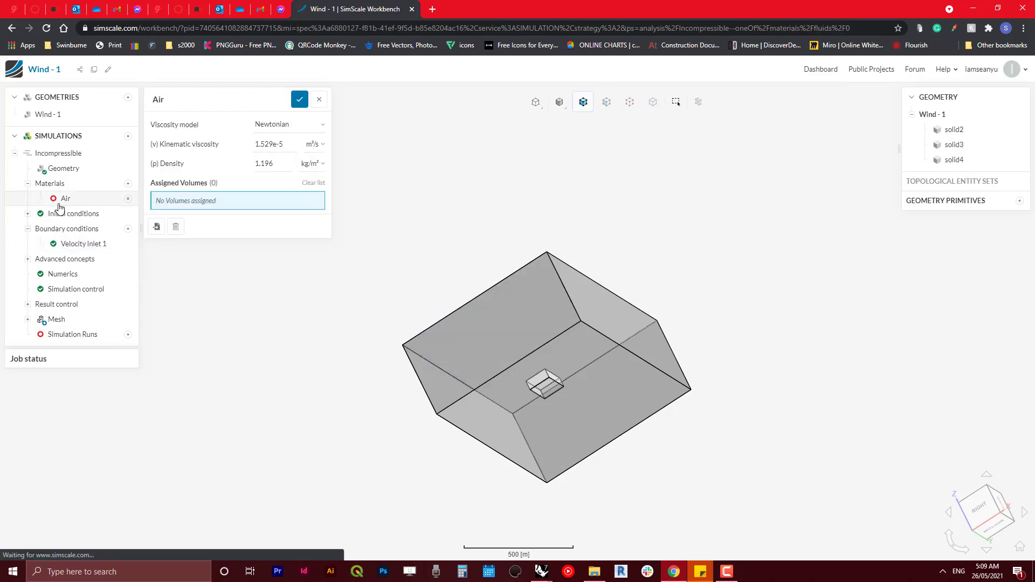
pyautogui.click(482, 318)
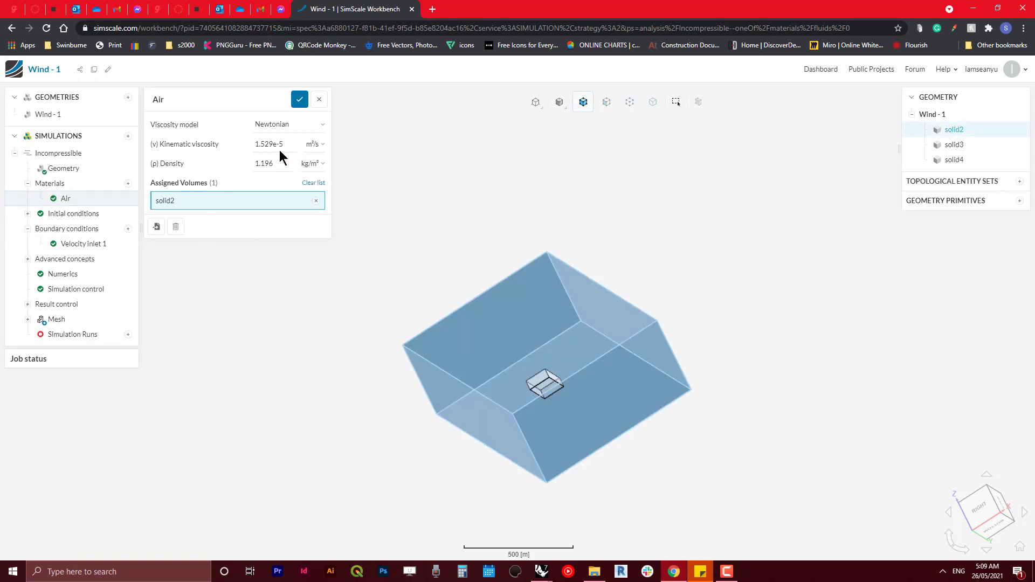
pyautogui.click(300, 100)
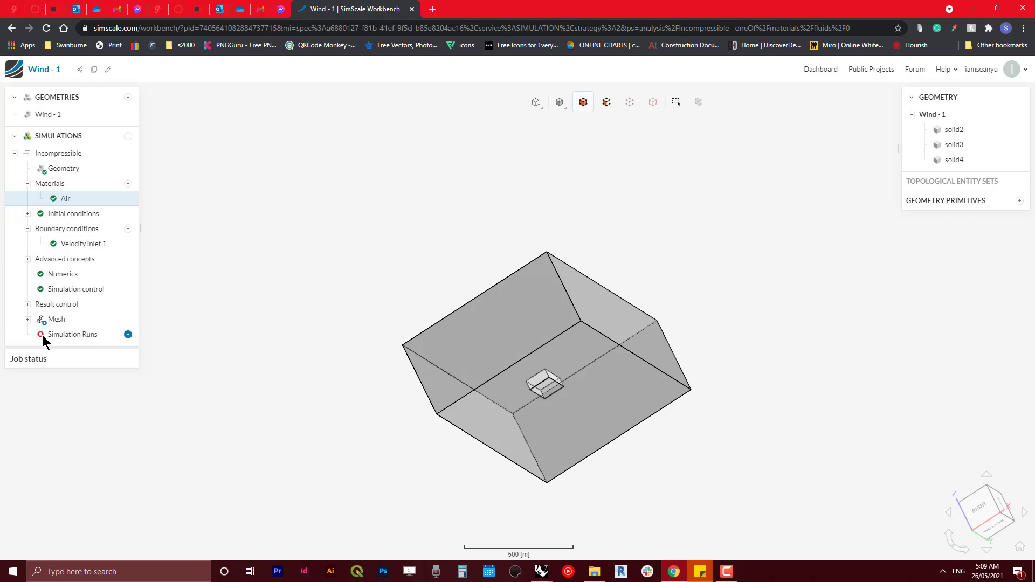
# Add a Pressure outlet boundary condition and assign the outer volume's faces face21, face14, face34 and face28 of solid2 to it
pyautogui.click(128, 229)
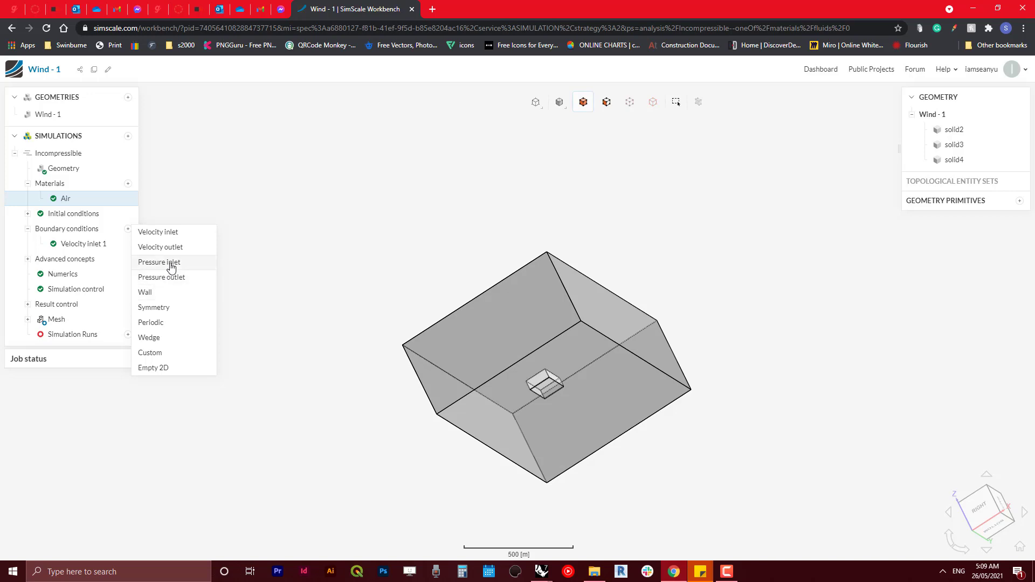
pyautogui.click(187, 276)
pyautogui.moveTo(483, 234); pyautogui.dragTo(487, 387)
pyautogui.click(487, 387)
pyautogui.click(524, 335)
pyautogui.moveTo(668, 296); pyautogui.dragTo(429, 342)
pyautogui.click(609, 333)
pyautogui.moveTo(718, 268); pyautogui.dragTo(620, 383)
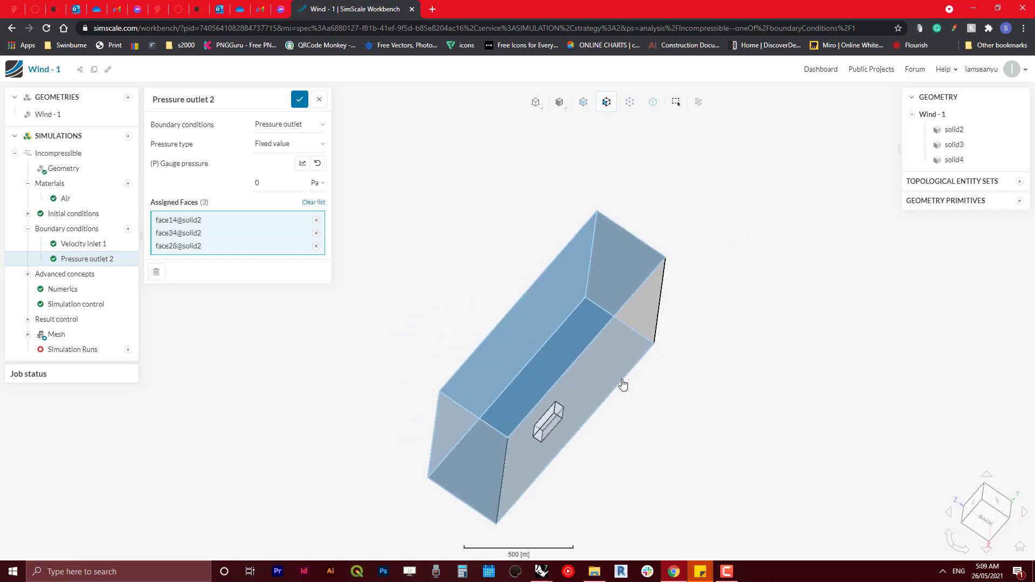
pyautogui.click(620, 280)
pyautogui.moveTo(620, 280); pyautogui.dragTo(847, 196)
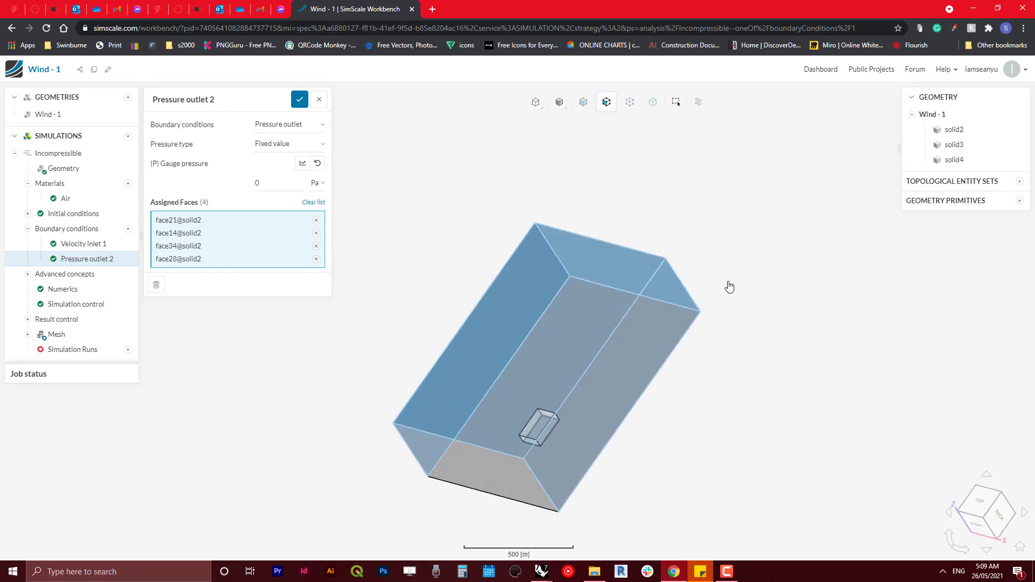
pyautogui.moveTo(730, 286); pyautogui.dragTo(827, 266)
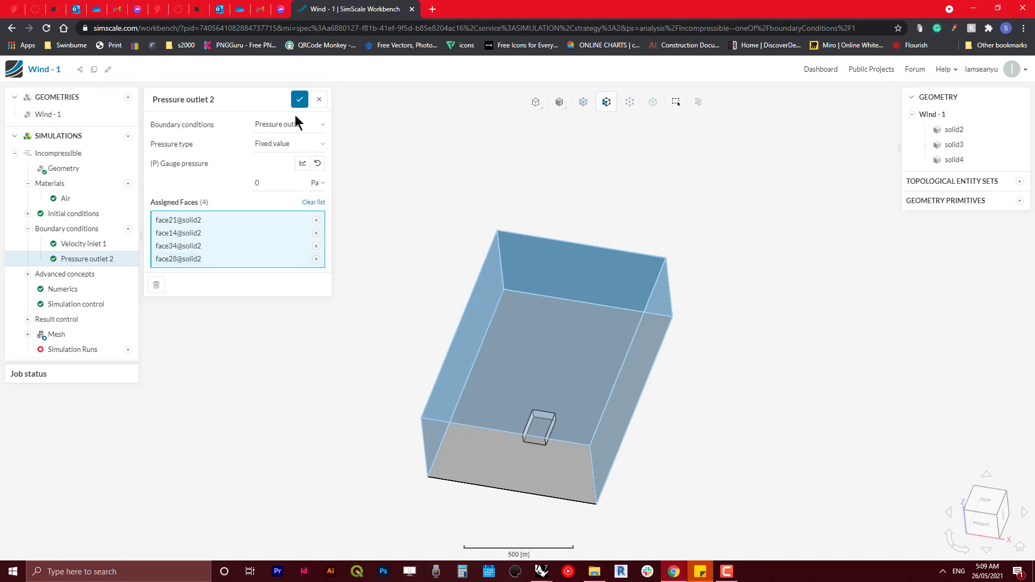
pyautogui.click(300, 99)
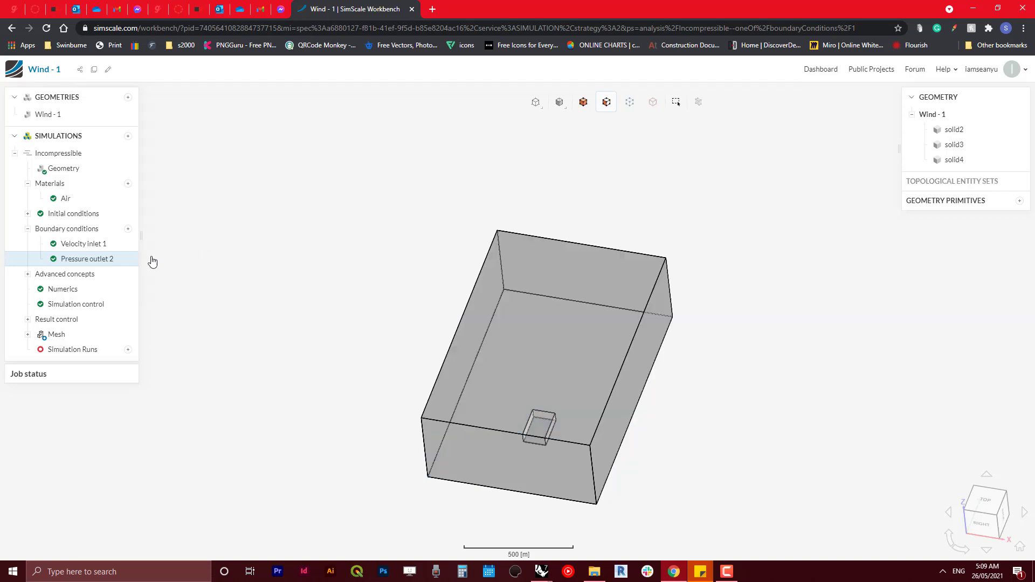
# Add a no-slip Wall boundary condition and assign the outer volume's ground face face32@solid2 to it
pyautogui.click(128, 230)
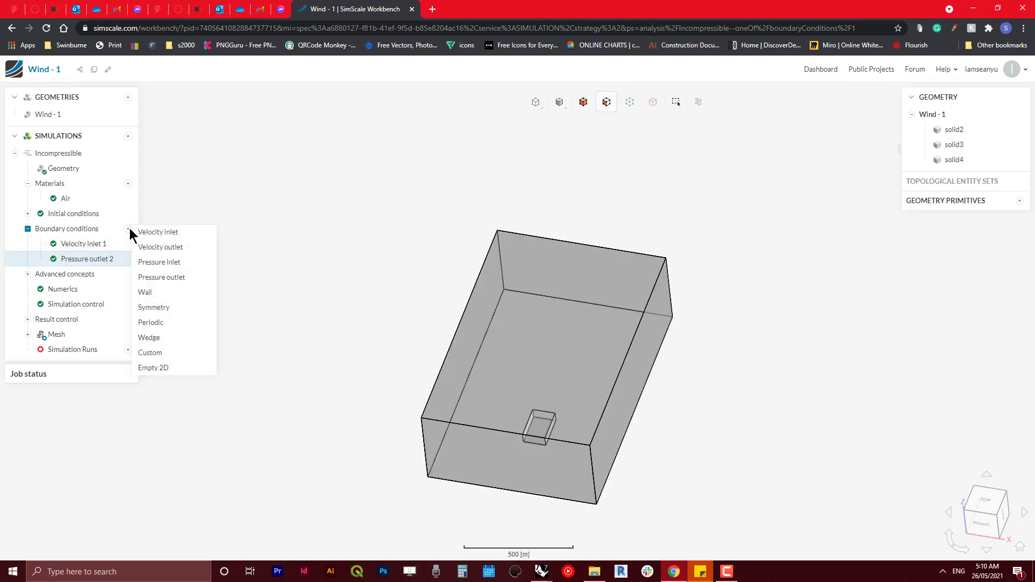
pyautogui.click(165, 293)
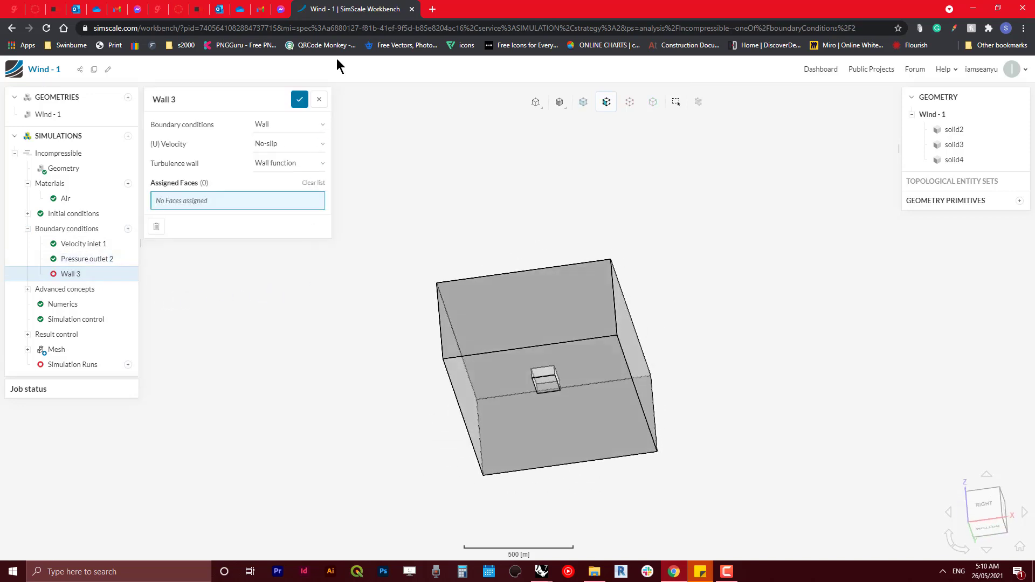
pyautogui.moveTo(638, 381); pyautogui.dragTo(605, 315)
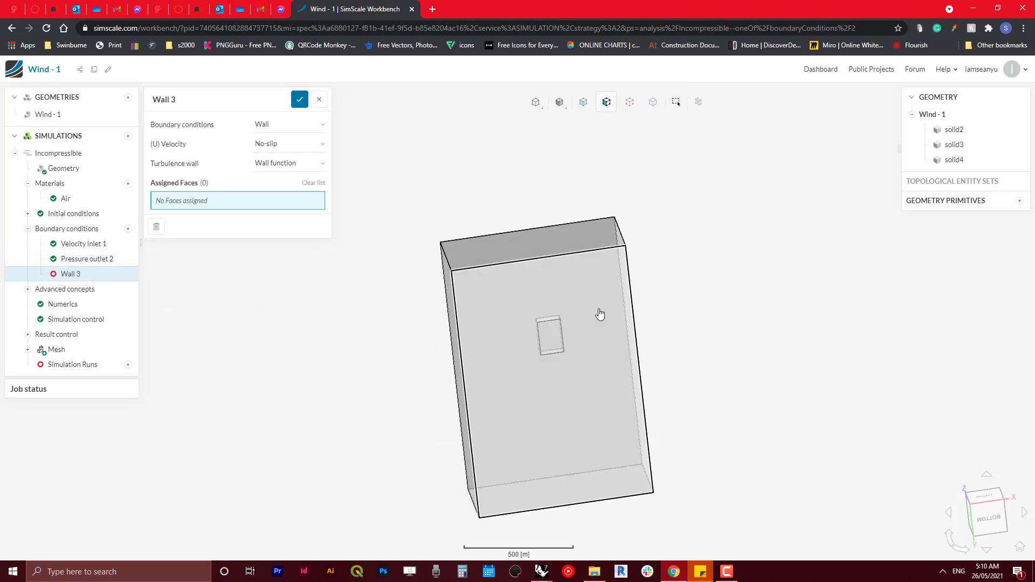
pyautogui.click(594, 298)
pyautogui.scroll(-3, 570, 333)
pyautogui.scroll(3, 590, 322)
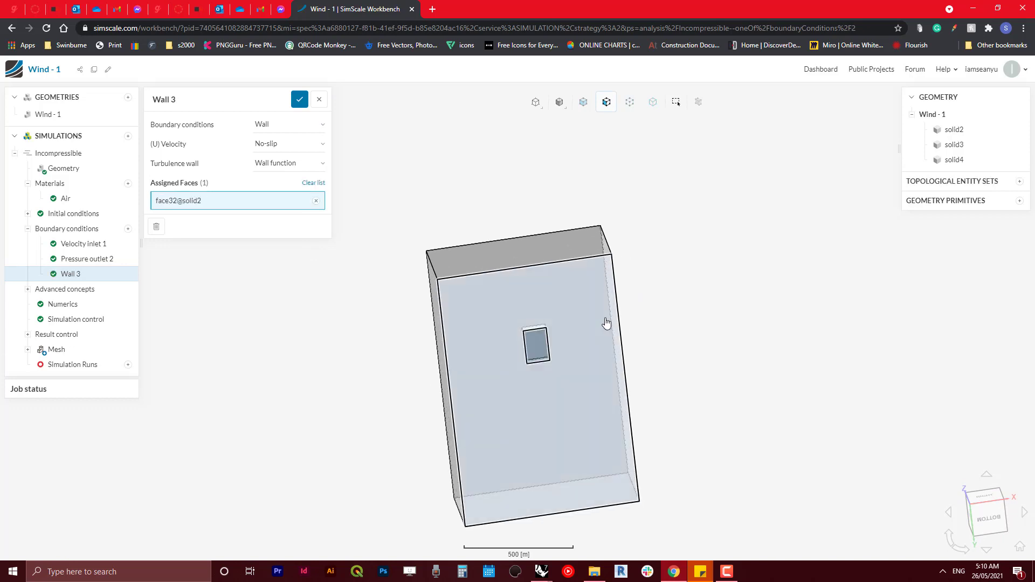
# Try to assign the building's faces to the wall condition, starting with its underside face367@solid3
pyautogui.moveTo(773, 283); pyautogui.dragTo(636, 272)
pyautogui.scroll(-3, 488, 325)
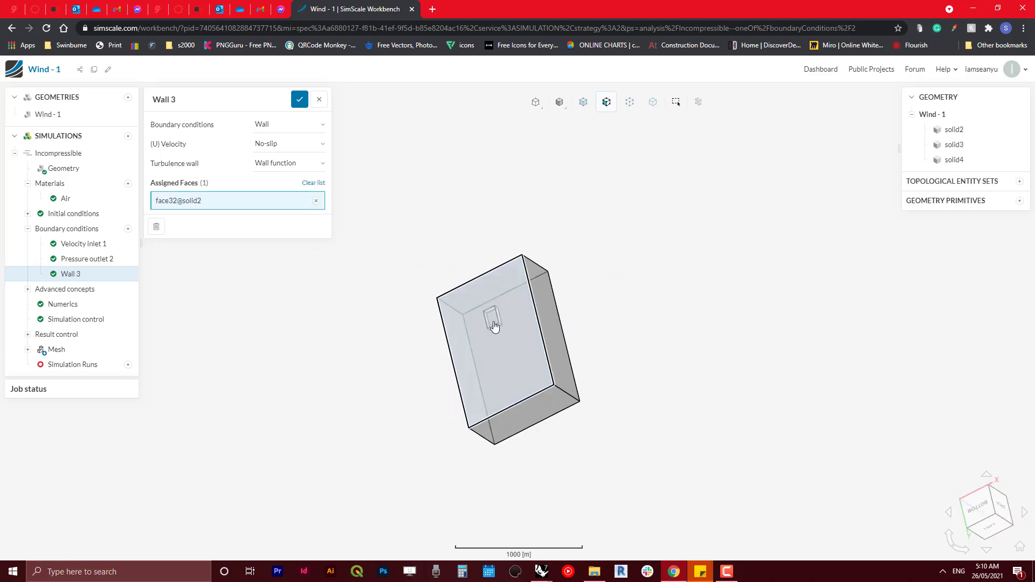
pyautogui.scroll(2, 493, 327)
pyautogui.scroll(5, 491, 326)
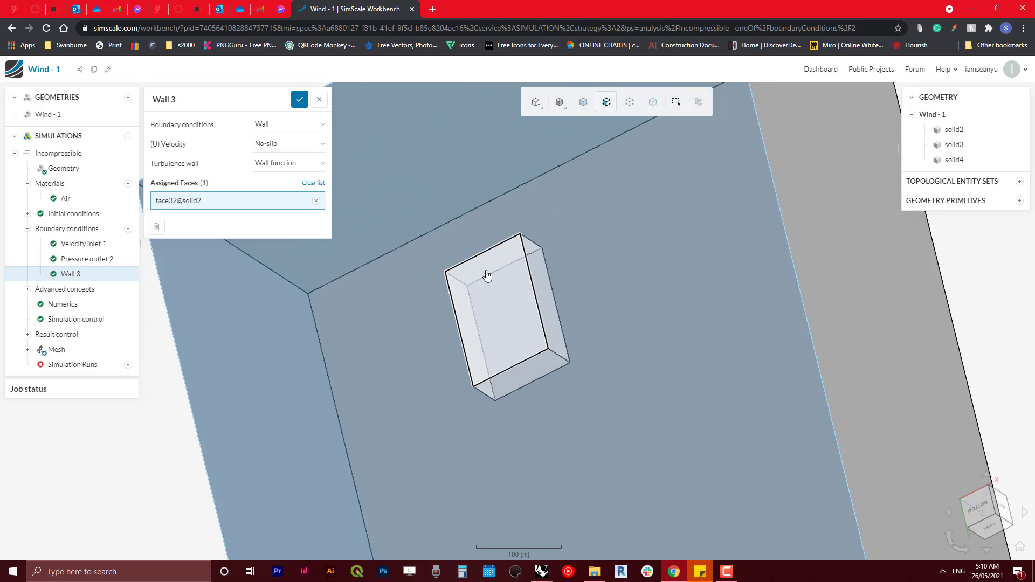
pyautogui.click(487, 276)
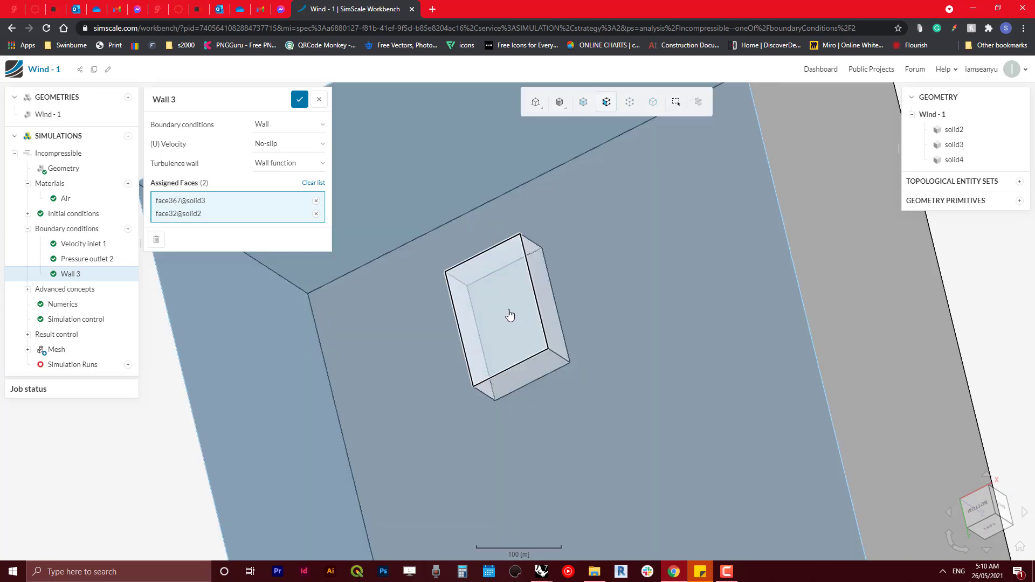
pyautogui.scroll(6, 508, 316)
pyautogui.moveTo(461, 305); pyautogui.dragTo(366, 168)
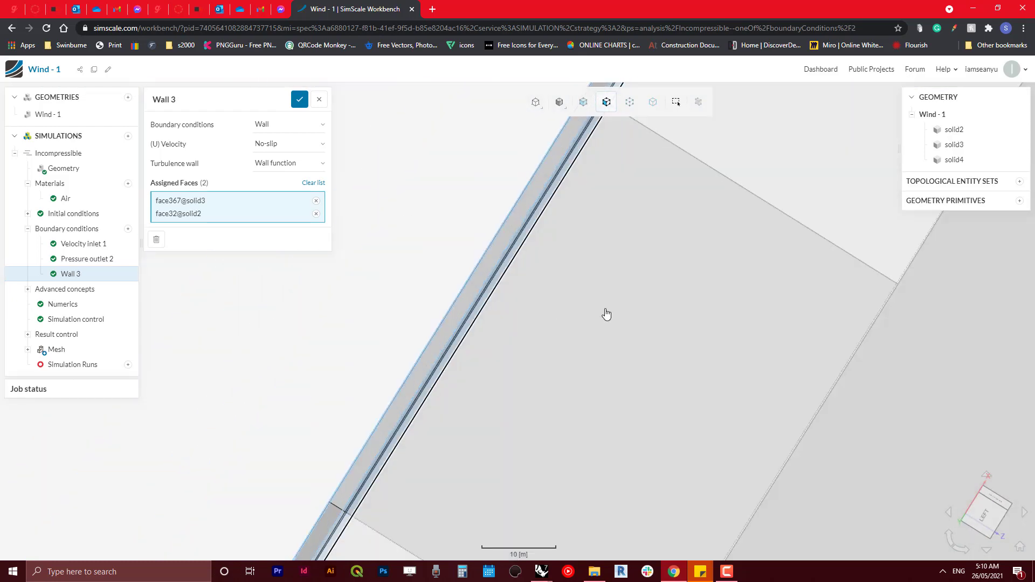
pyautogui.click(606, 313)
pyautogui.moveTo(667, 296); pyautogui.dragTo(766, 362)
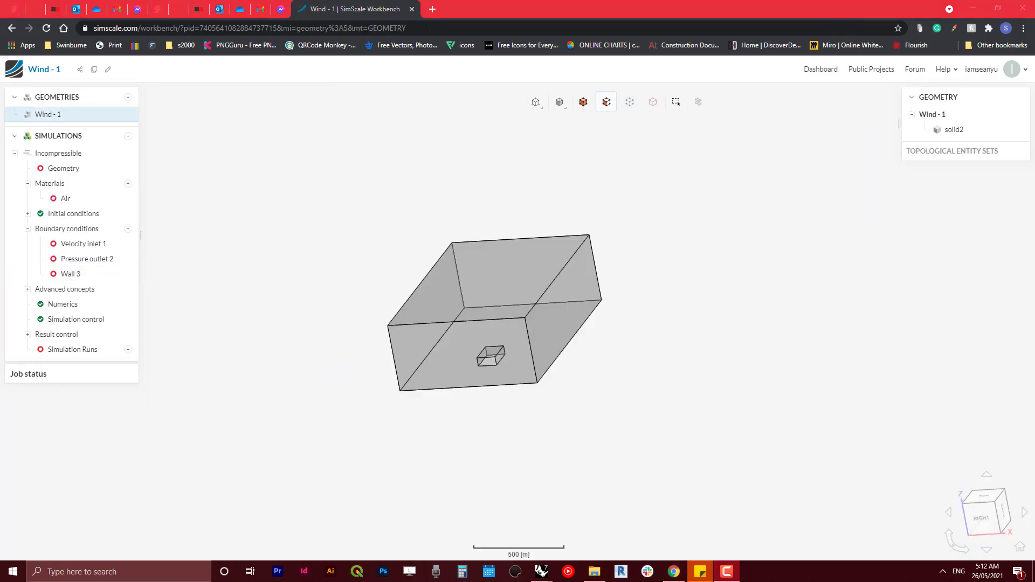
# Set the single-volume Wind - 1 geometry as the simulation domain and save it
pyautogui.click(71, 171)
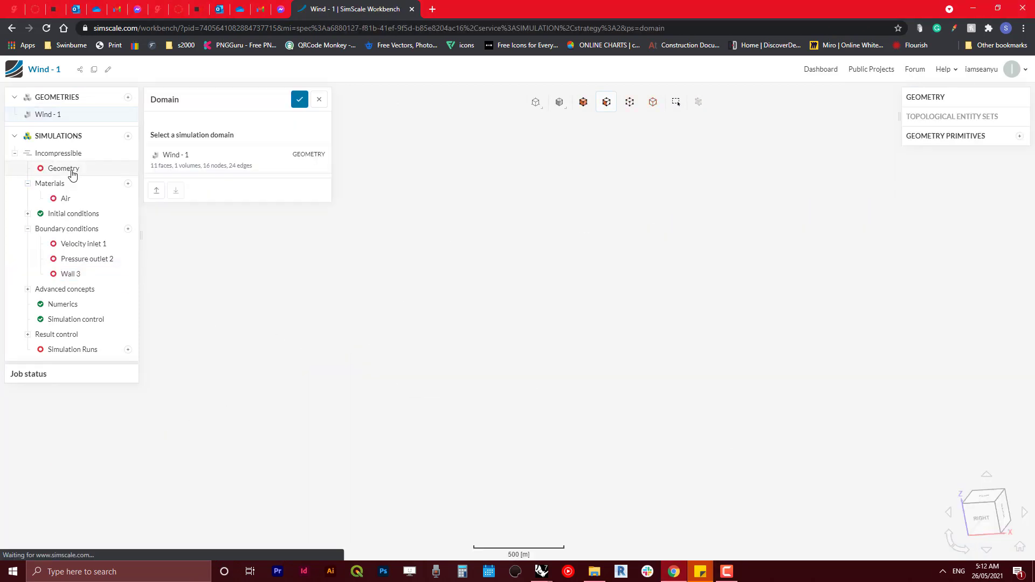
pyautogui.click(189, 162)
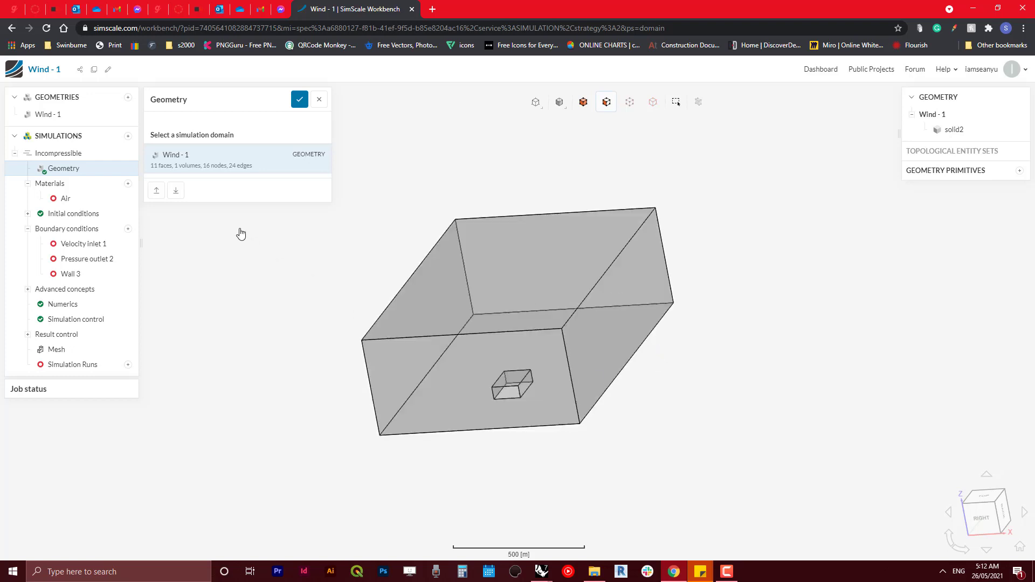
pyautogui.click(300, 104)
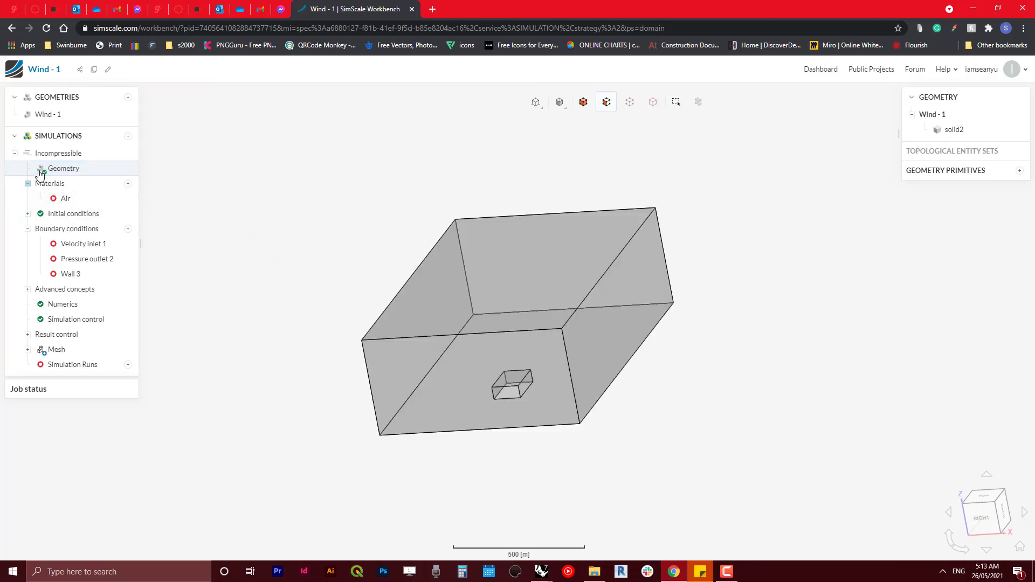
# Assign the volume solid2 to the Air material and save the assignment
pyautogui.click(58, 199)
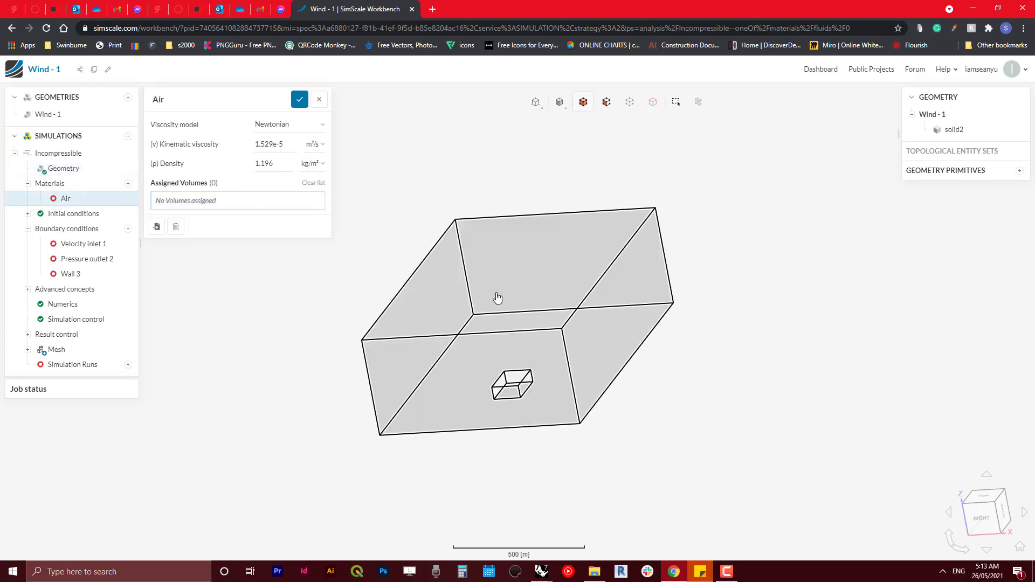
pyautogui.moveTo(611, 309); pyautogui.dragTo(567, 311)
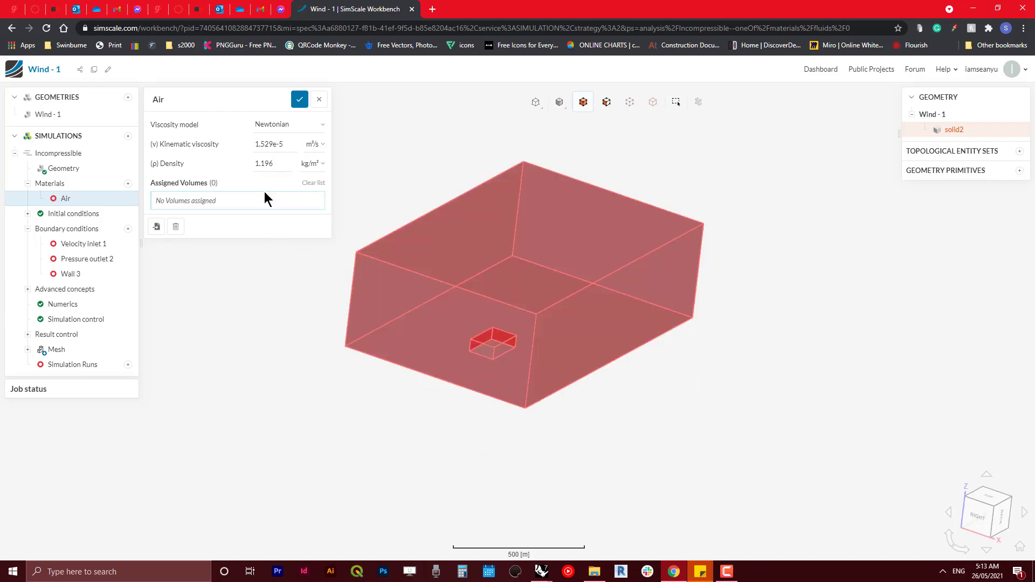
pyautogui.click(380, 293)
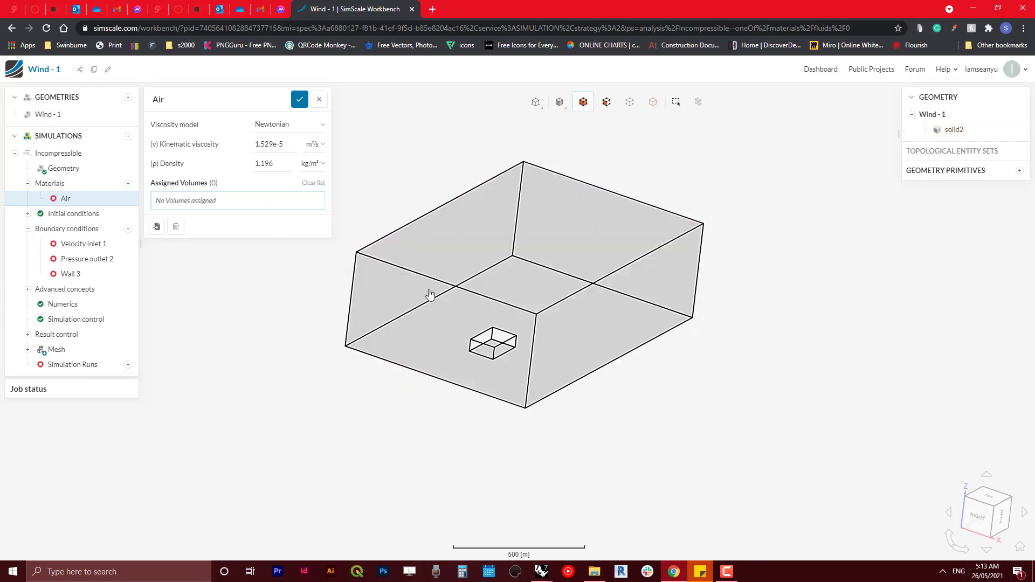
pyautogui.click(430, 295)
pyautogui.click(219, 209)
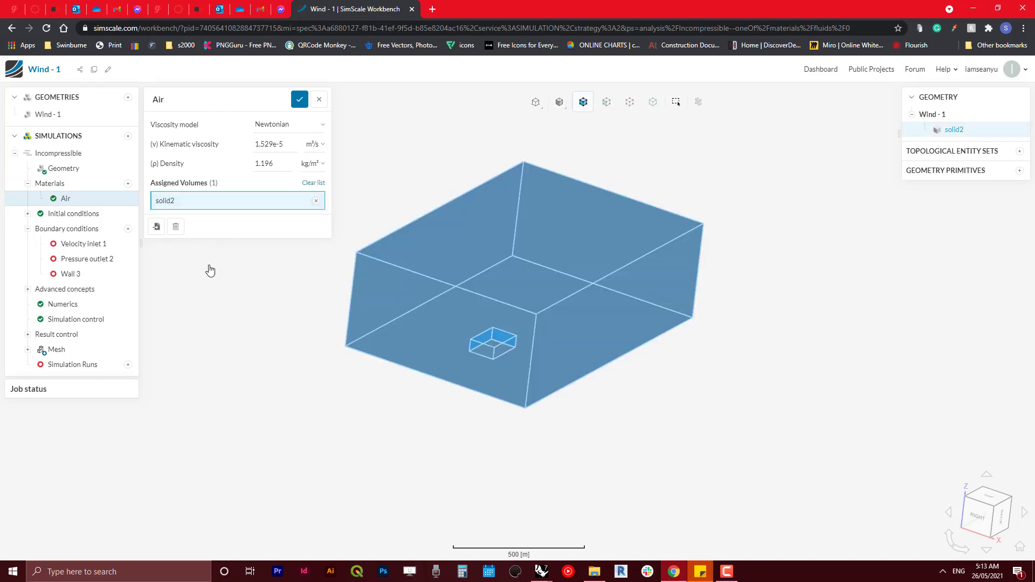
pyautogui.click(300, 99)
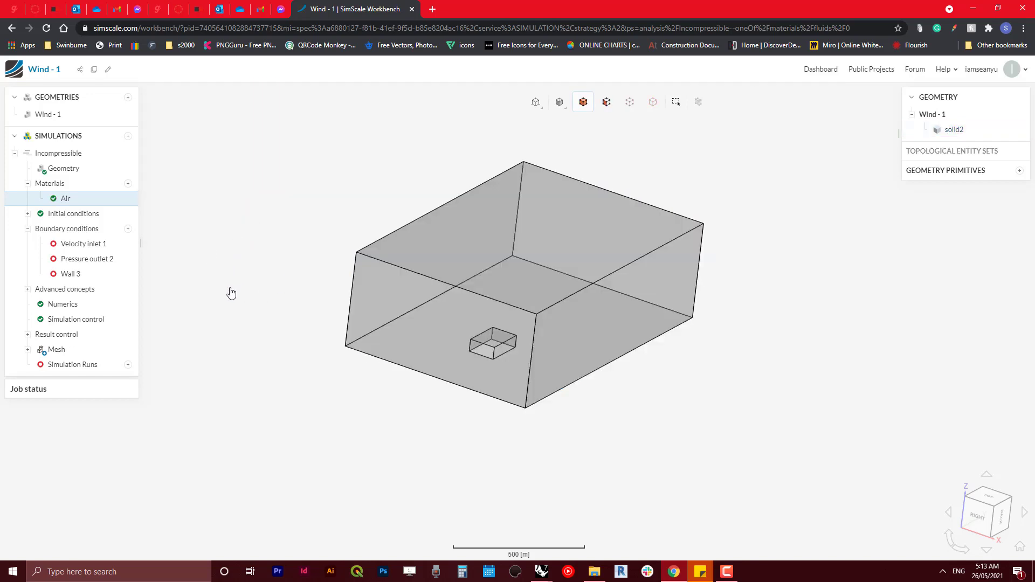
# Assign the outer end face face4@solid2 near the building to Velocity inlet 1 and save it
pyautogui.moveTo(231, 291); pyautogui.dragTo(388, 231)
pyautogui.moveTo(474, 298); pyautogui.dragTo(641, 302)
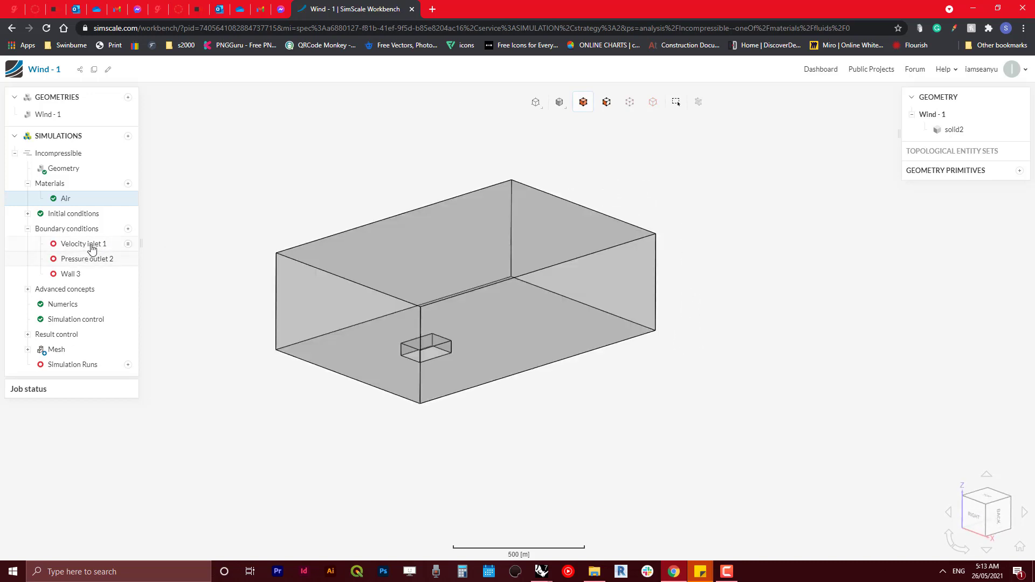
pyautogui.click(92, 245)
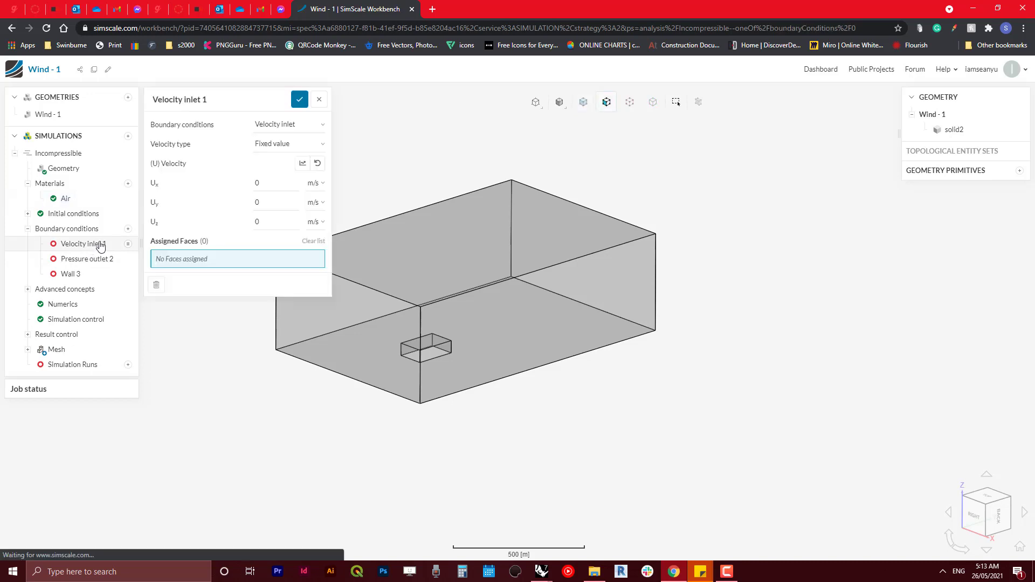
pyautogui.click(198, 261)
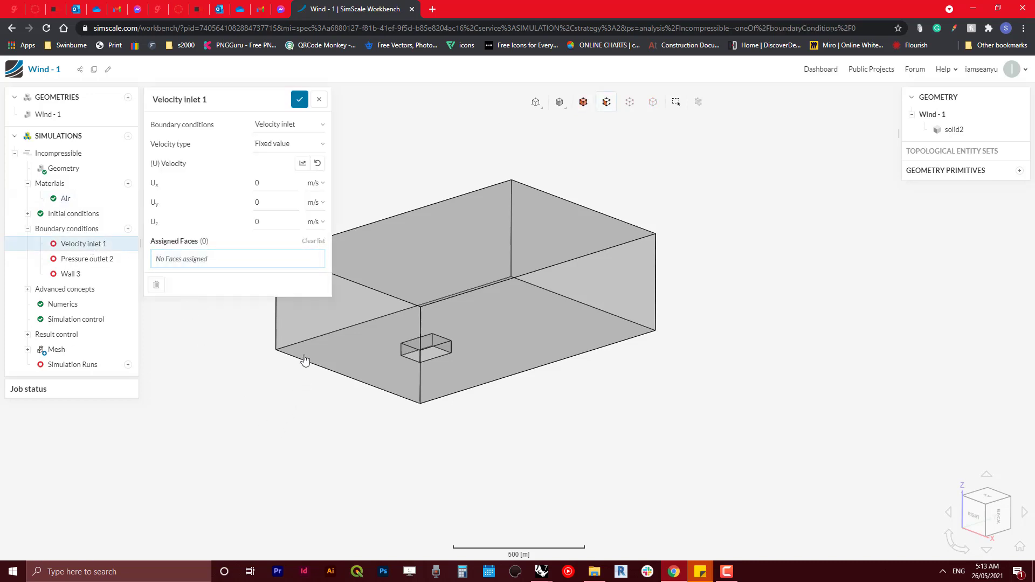
pyautogui.click(302, 329)
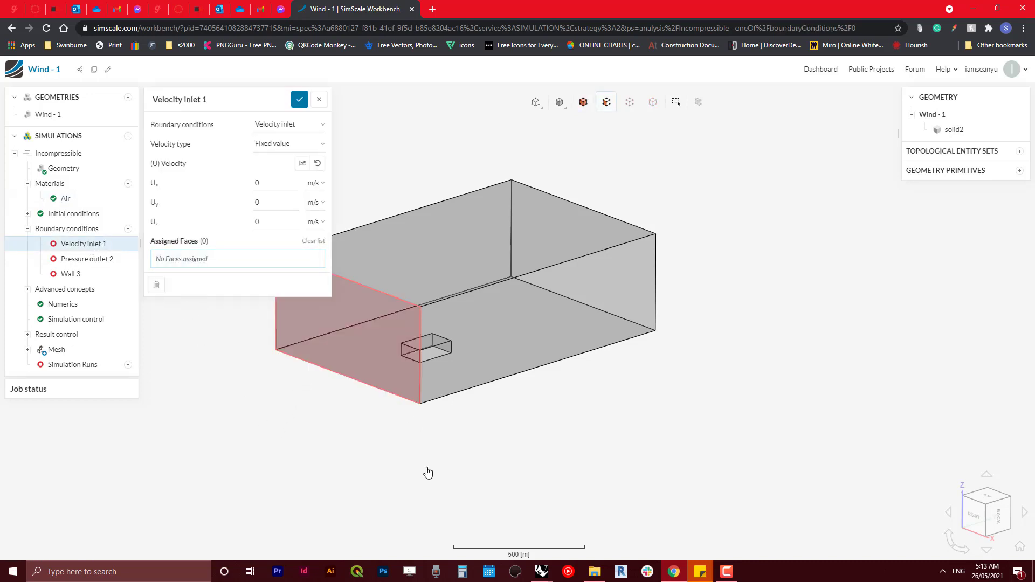
pyautogui.click(200, 265)
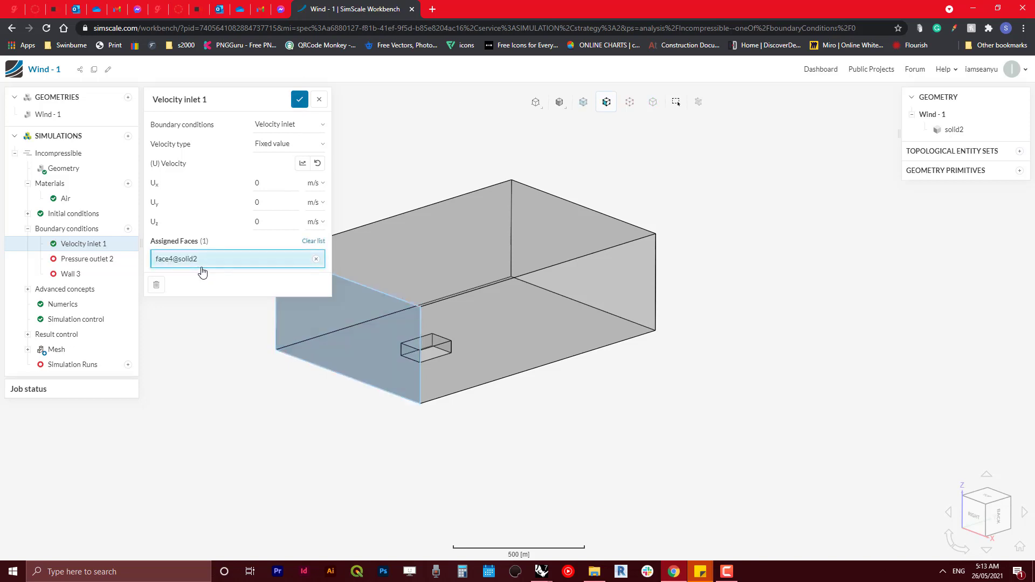
pyautogui.click(301, 99)
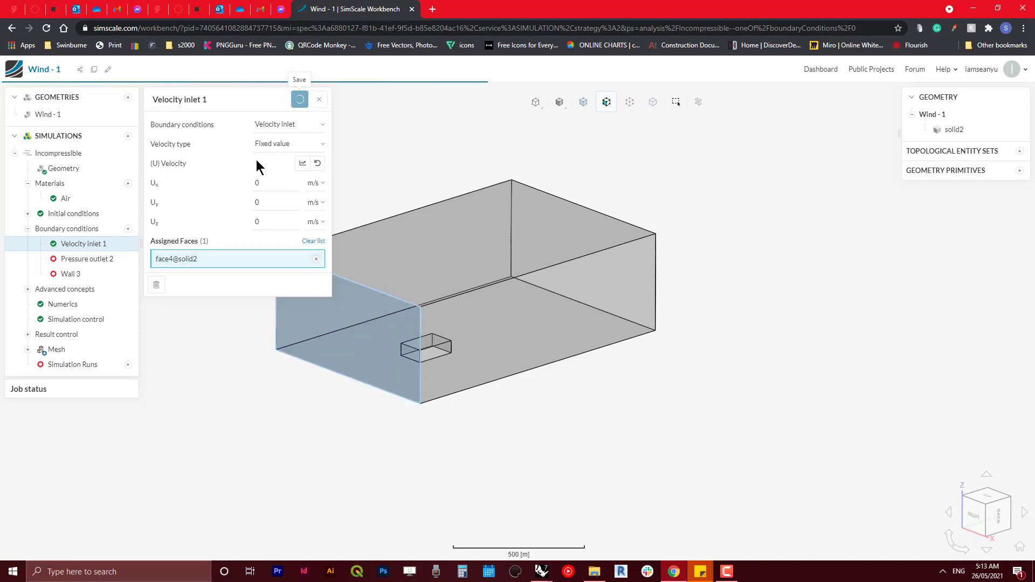
# Assign the outer faces face28, face21, face14 and face43 of solid2 to Pressure outlet 2 and save it
pyautogui.click(91, 262)
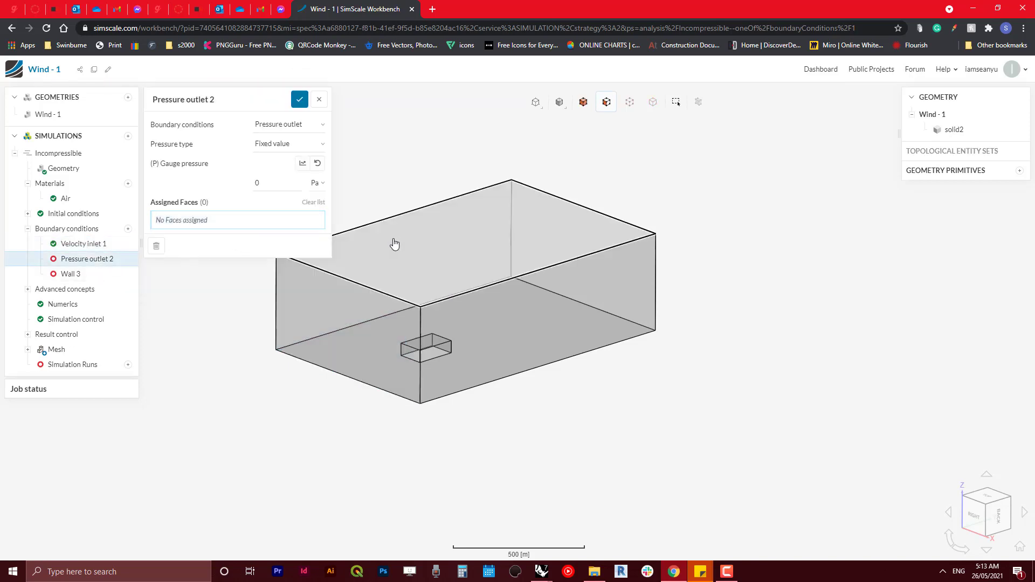
pyautogui.moveTo(713, 338); pyautogui.dragTo(452, 513)
pyautogui.click(577, 369)
pyautogui.moveTo(716, 260); pyautogui.dragTo(536, 335)
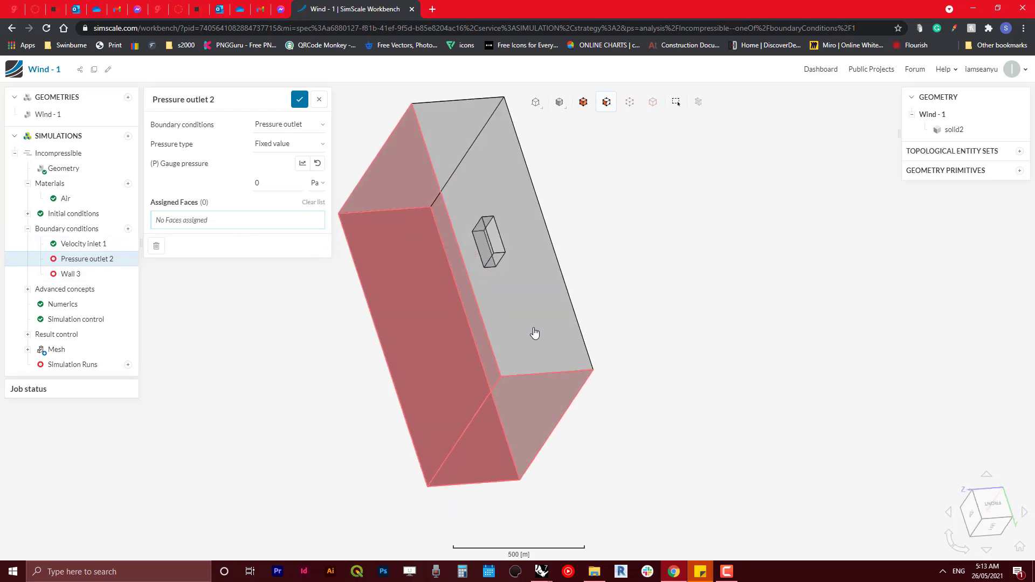
pyautogui.click(513, 314)
pyautogui.moveTo(623, 281); pyautogui.dragTo(598, 432)
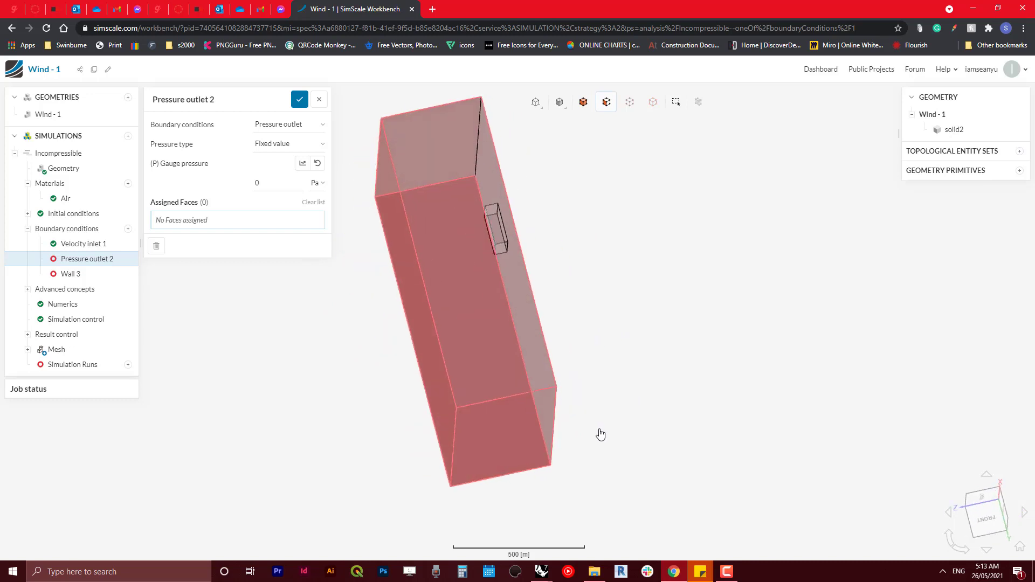
pyautogui.click(238, 217)
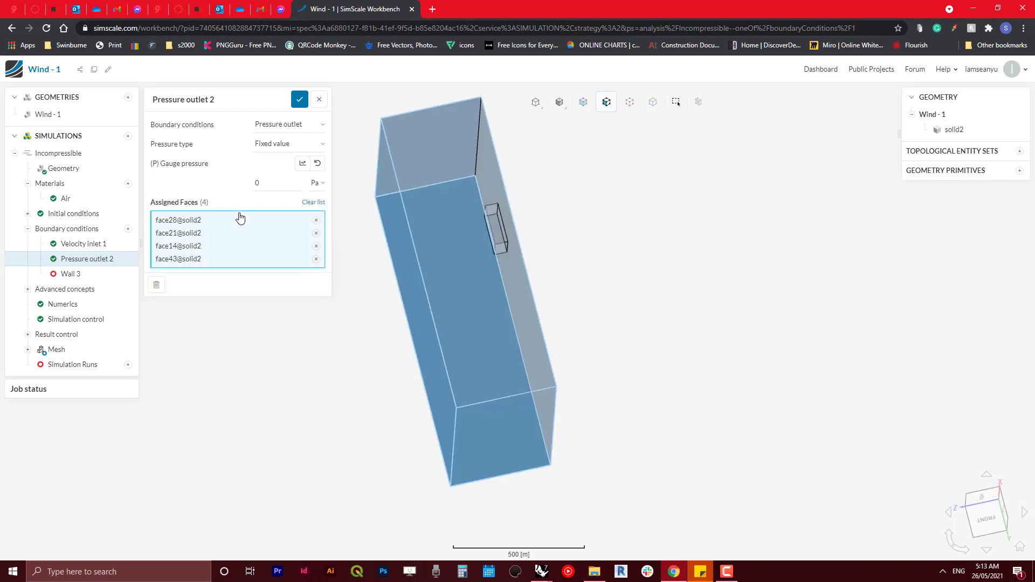
pyautogui.click(298, 100)
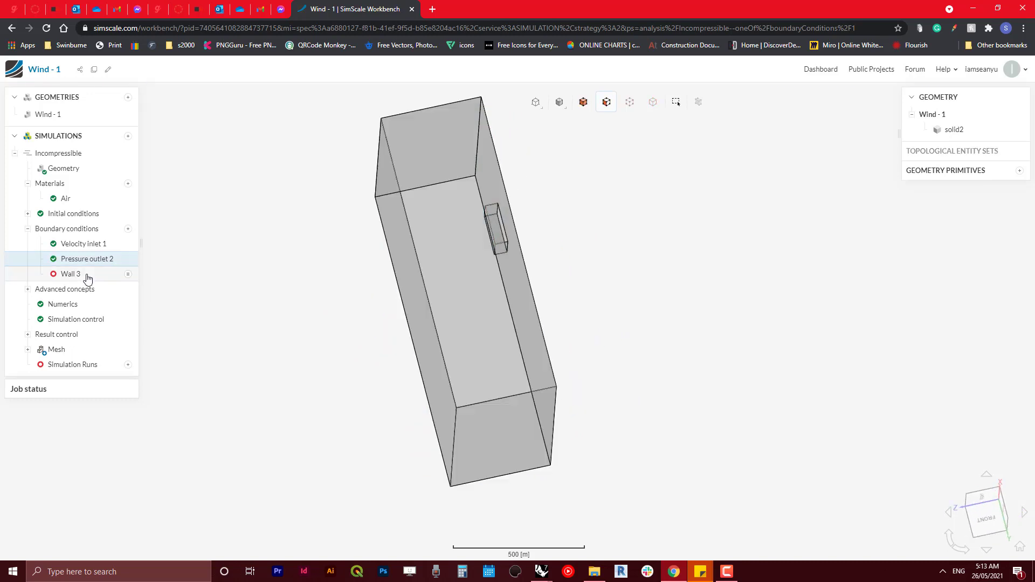
# Assign the ground face and the five building faces of solid2 to the no-slip Wall 3 boundary condition and save it
pyautogui.click(70, 275)
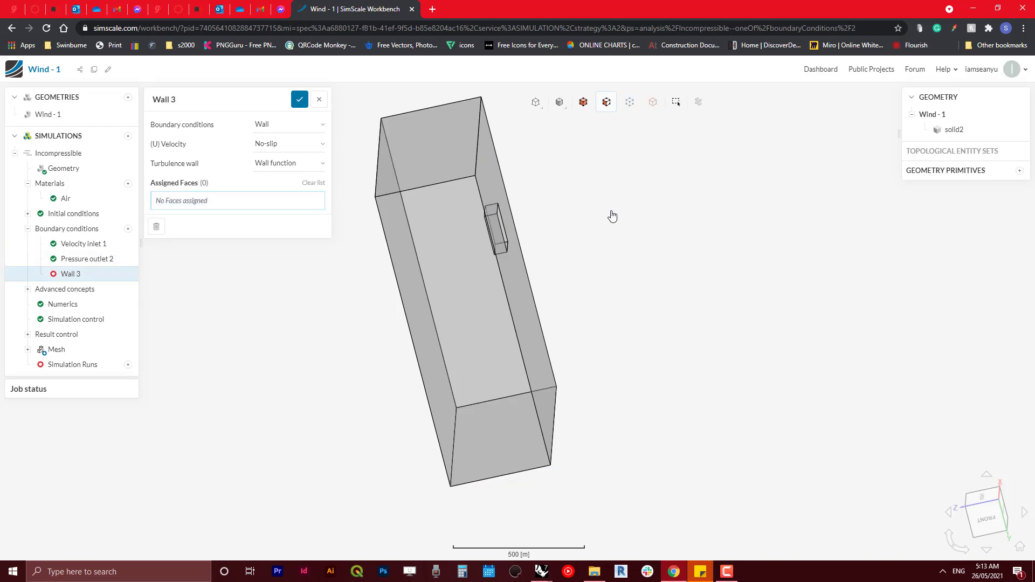
pyautogui.moveTo(613, 216); pyautogui.dragTo(404, 194)
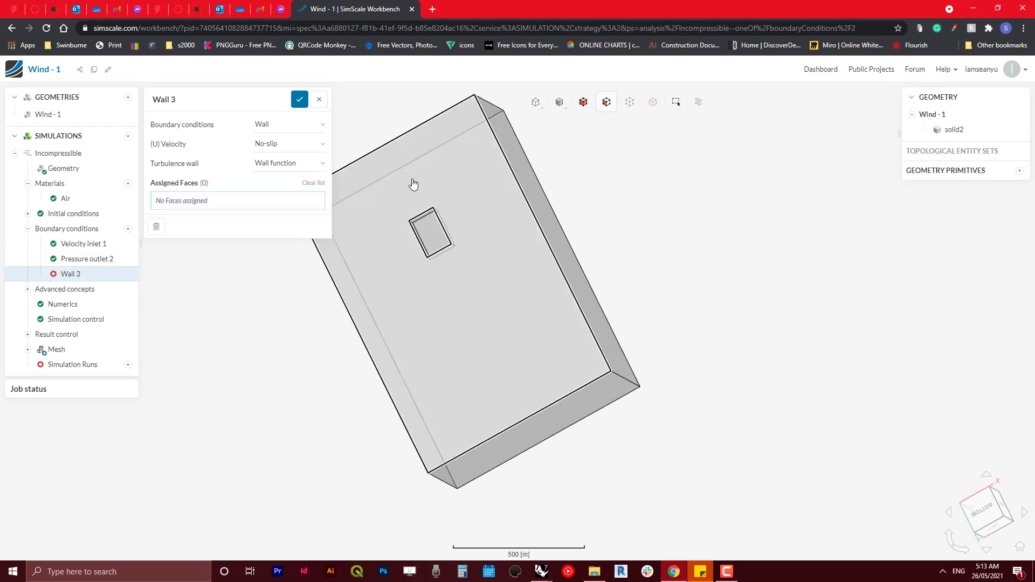
pyautogui.scroll(-3, 423, 216)
pyautogui.scroll(8, 437, 258)
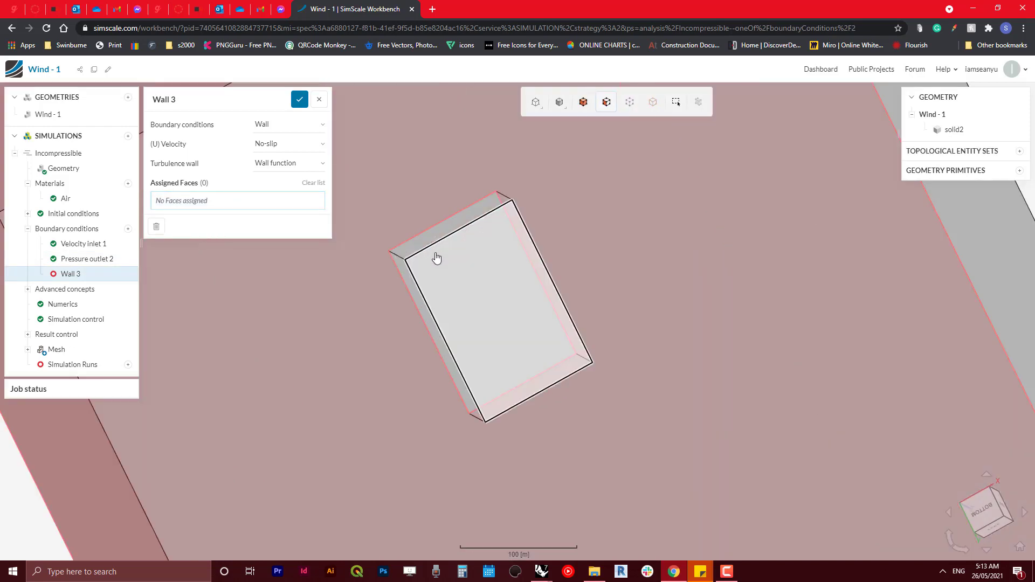
pyautogui.moveTo(434, 284); pyautogui.dragTo(561, 395)
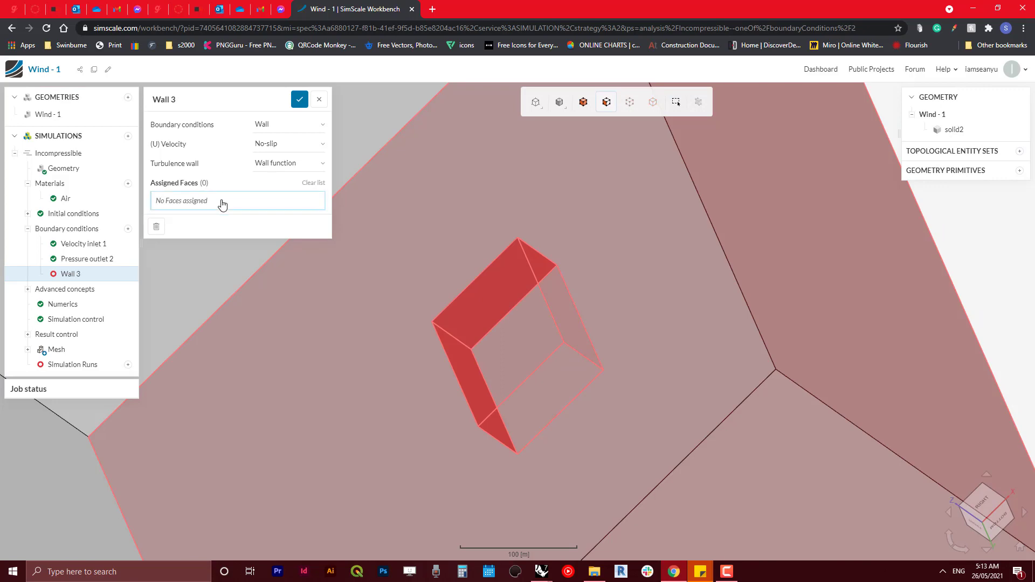
pyautogui.click(221, 203)
pyautogui.click(299, 99)
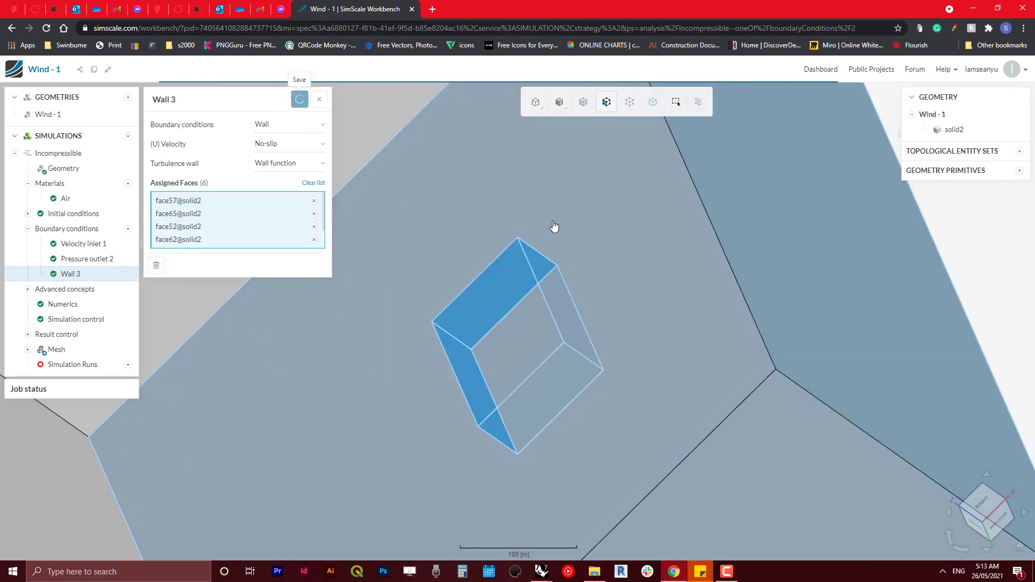
# Open the Velocity inlet 1 boundary condition and examine how its inlet face is oriented relative to the building and the axes
pyautogui.scroll(5, 599, 268)
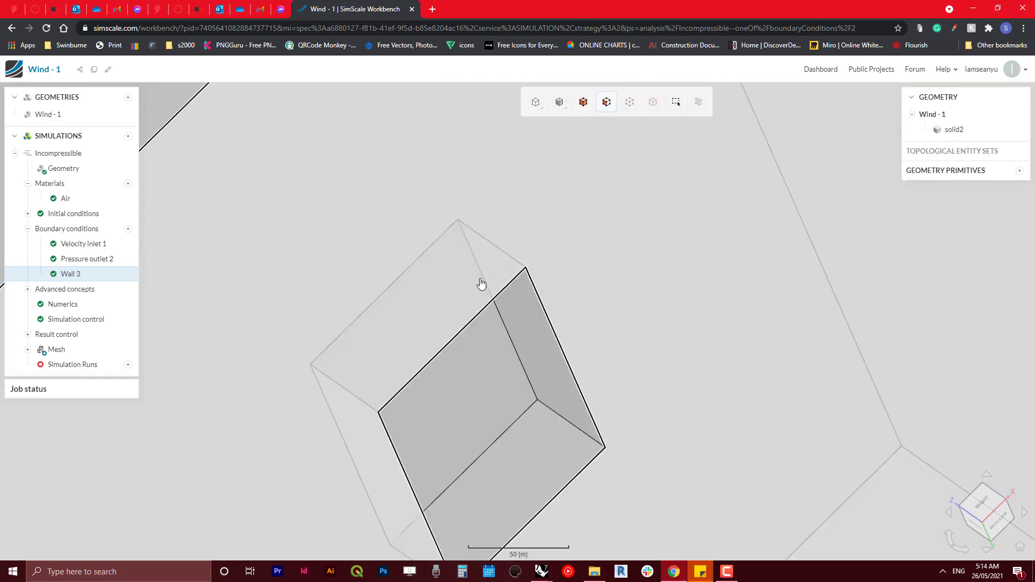
pyautogui.scroll(-5, 482, 284)
pyautogui.moveTo(767, 208); pyautogui.dragTo(202, 379)
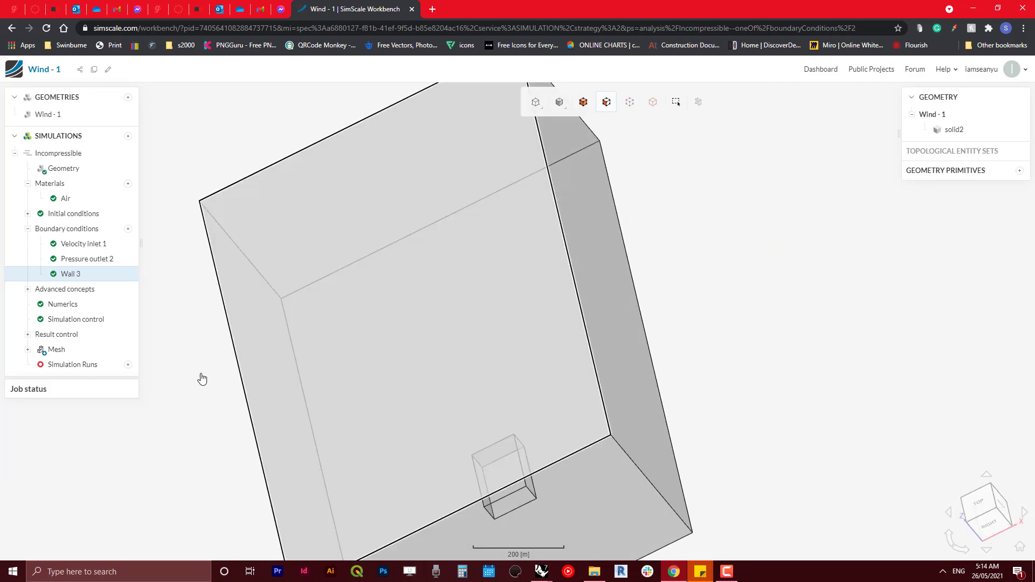
pyautogui.click(69, 362)
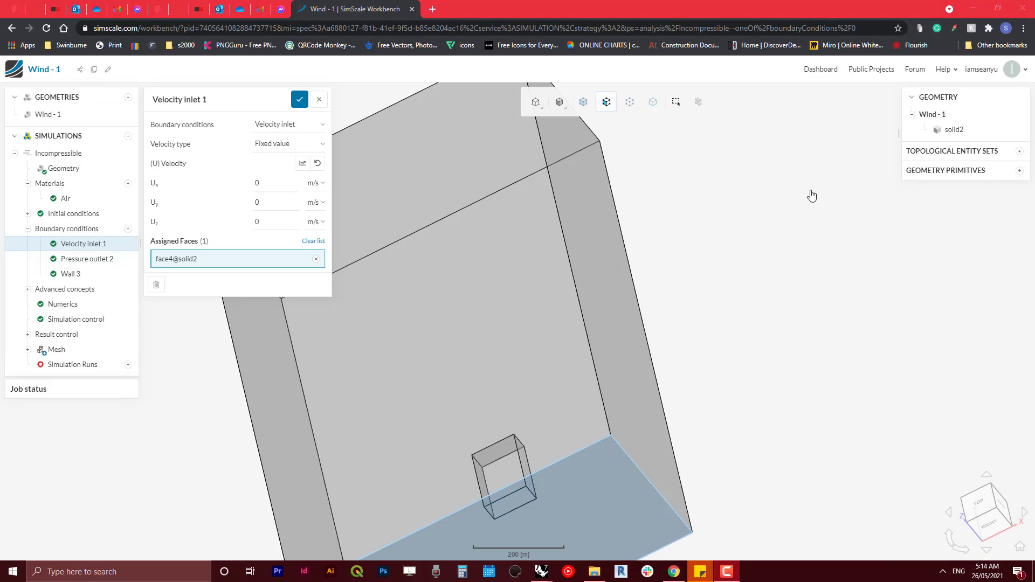
pyautogui.moveTo(758, 225); pyautogui.dragTo(868, 580)
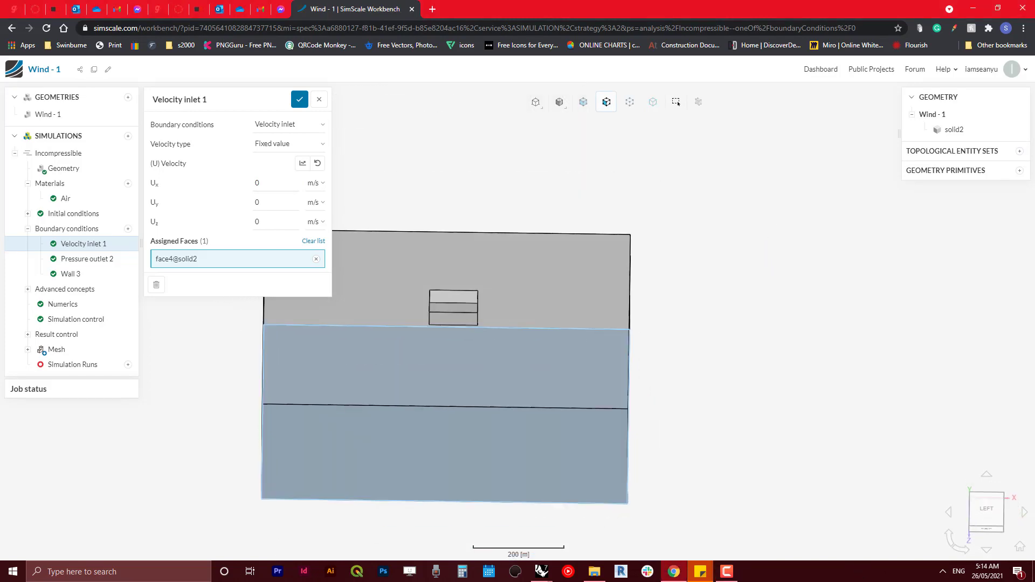
pyautogui.moveTo(760, 345); pyautogui.dragTo(829, 144)
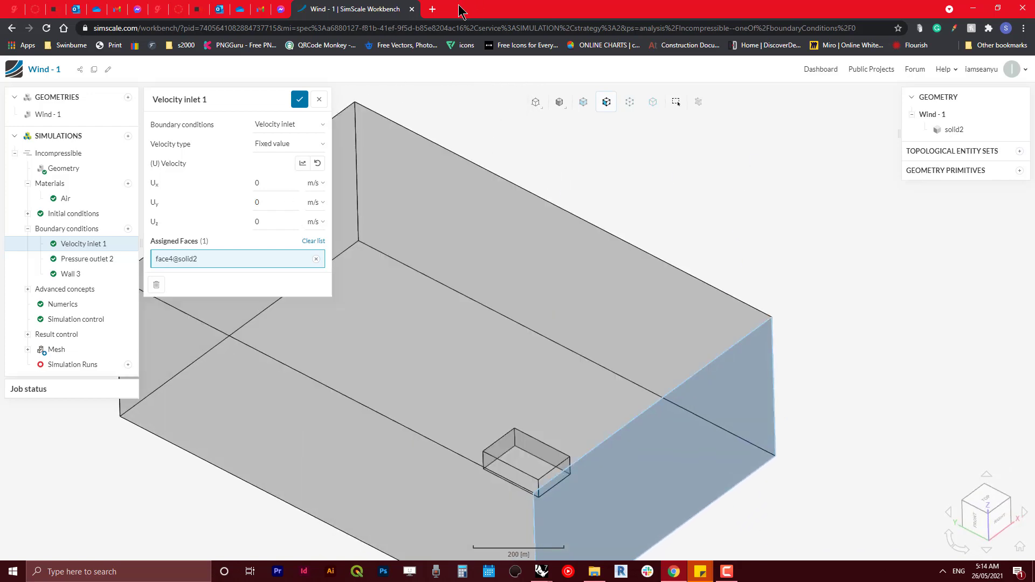
# Search the web for "melbourne windrose" in a new browser tab
pyautogui.click(433, 9)
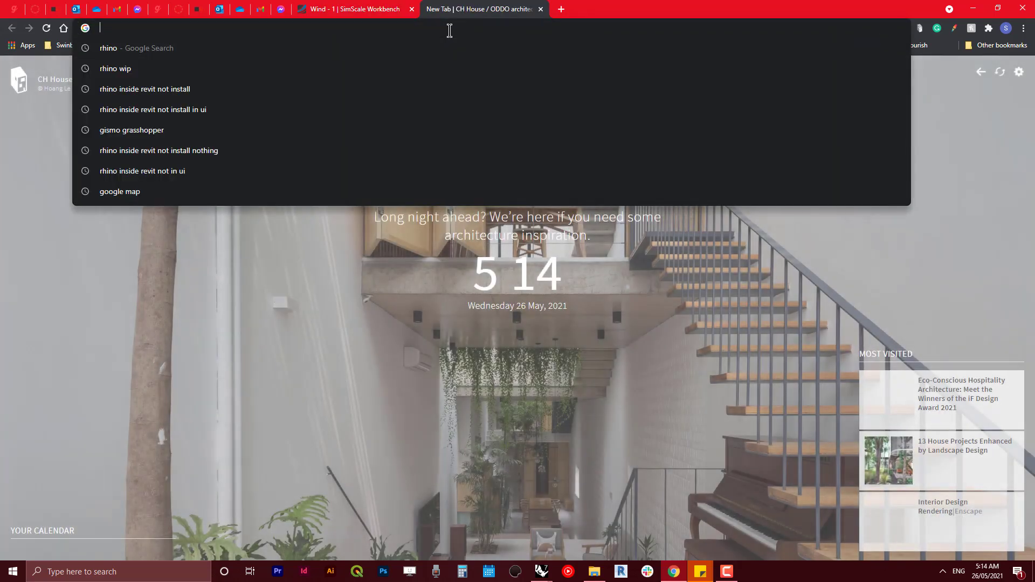
pyautogui.write('melb')
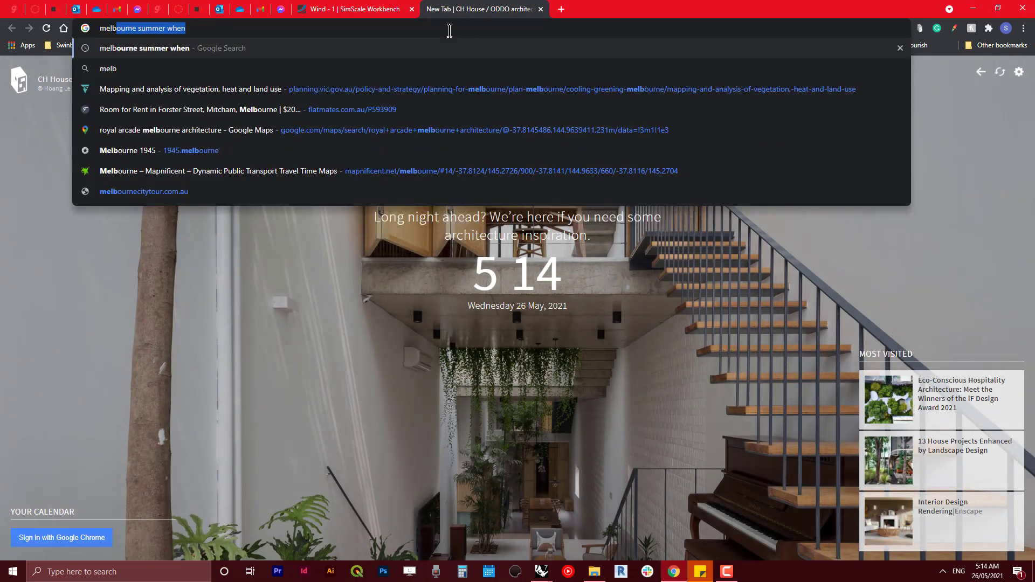
pyautogui.write('ourne')
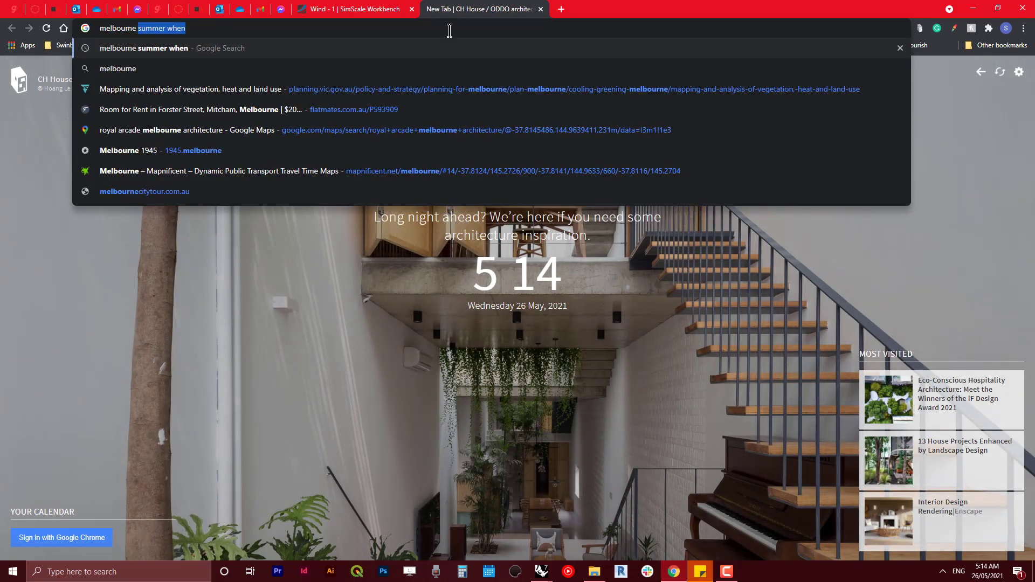
pyautogui.write(' wind')
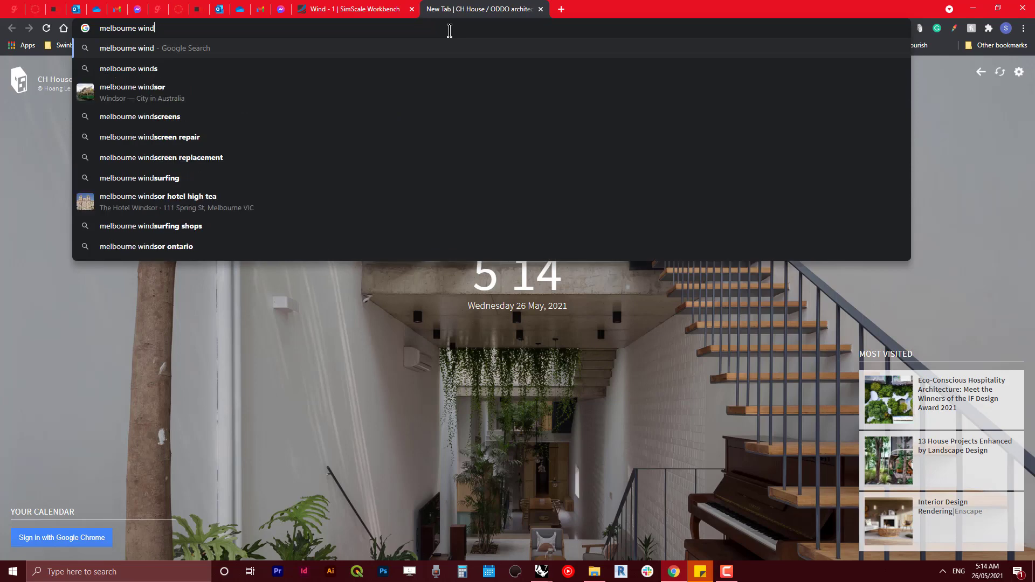
pyautogui.write('os')
pyautogui.press('BackSpace')
pyautogui.press('BackSpace')
pyautogui.write('ro')
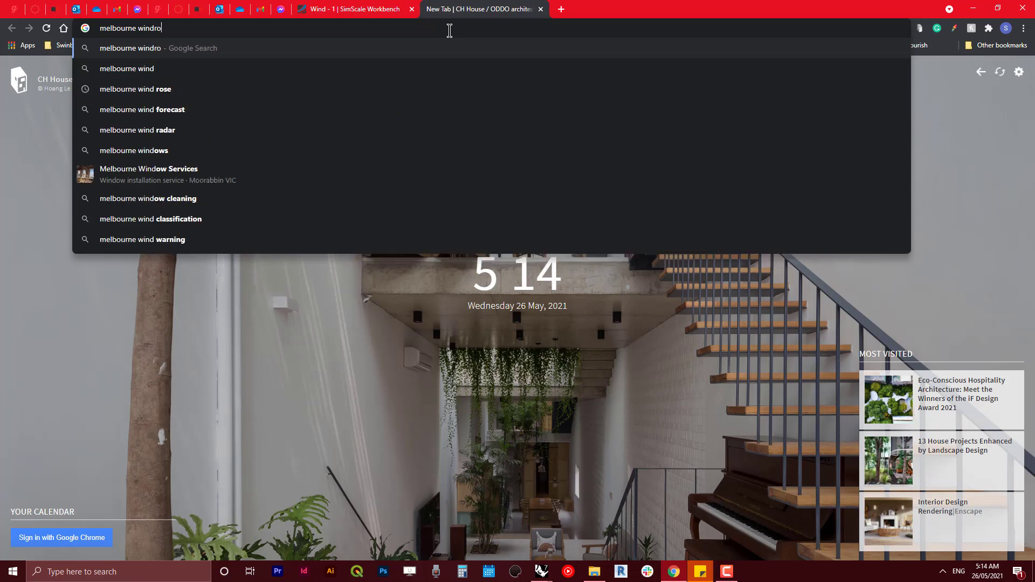
pyautogui.write('se')
pyautogui.press('Return')
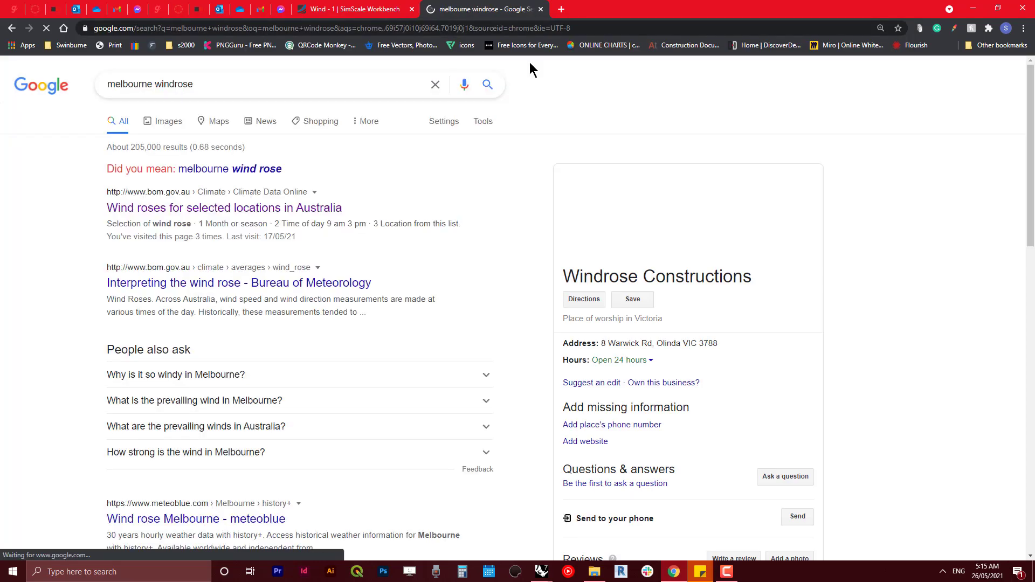
# Open the Bureau of Meteorology wind roses page and get the annual 9 am wind rose for Melbourne
pyautogui.click(201, 214)
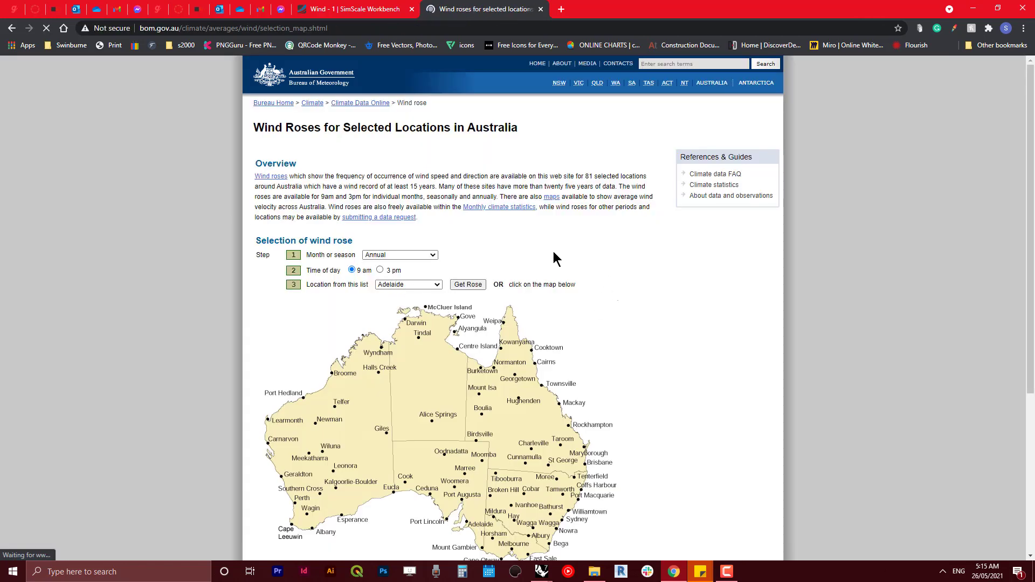
pyautogui.click(416, 284)
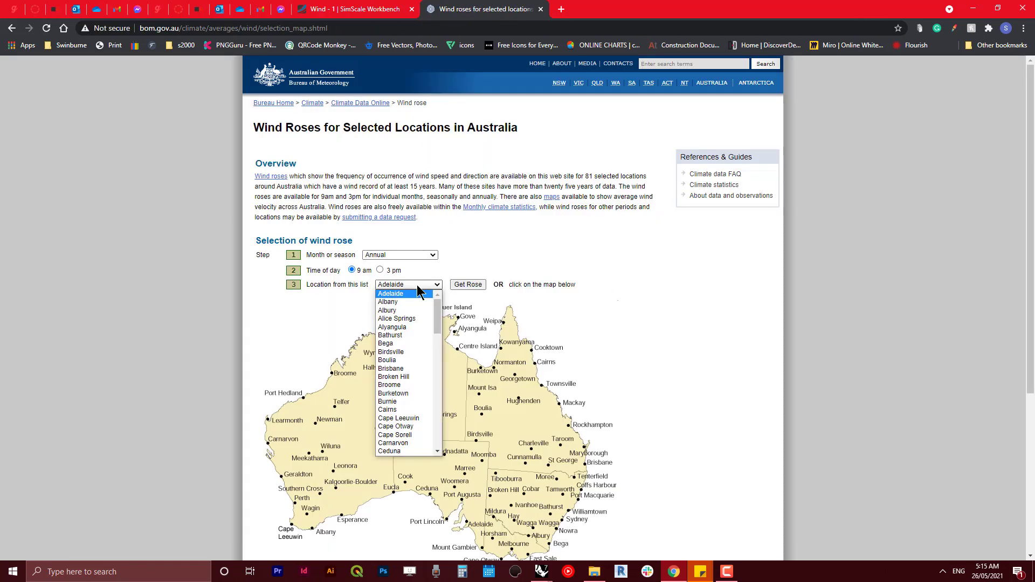
pyautogui.moveTo(436, 317); pyautogui.dragTo(450, 399)
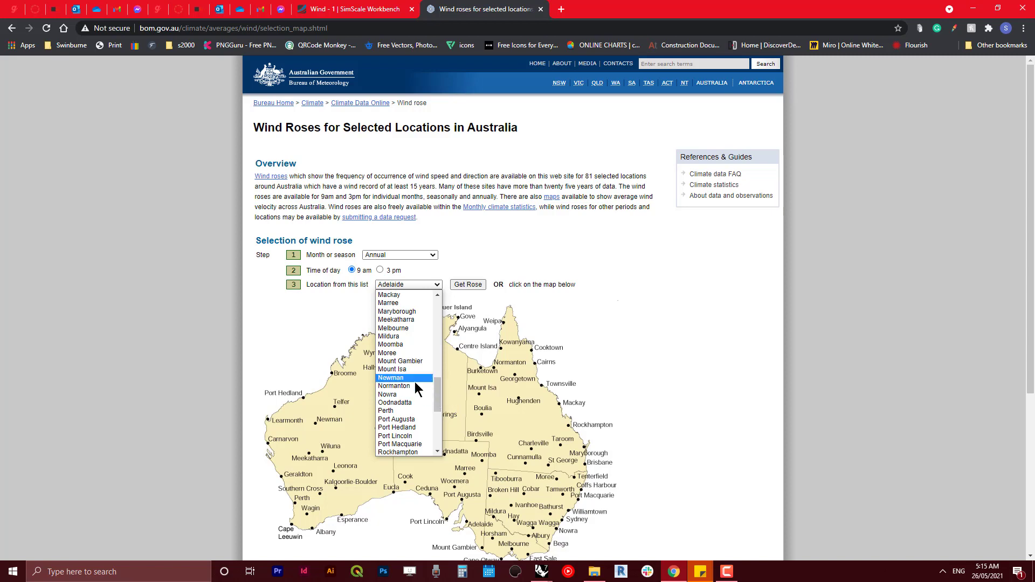
pyautogui.click(411, 328)
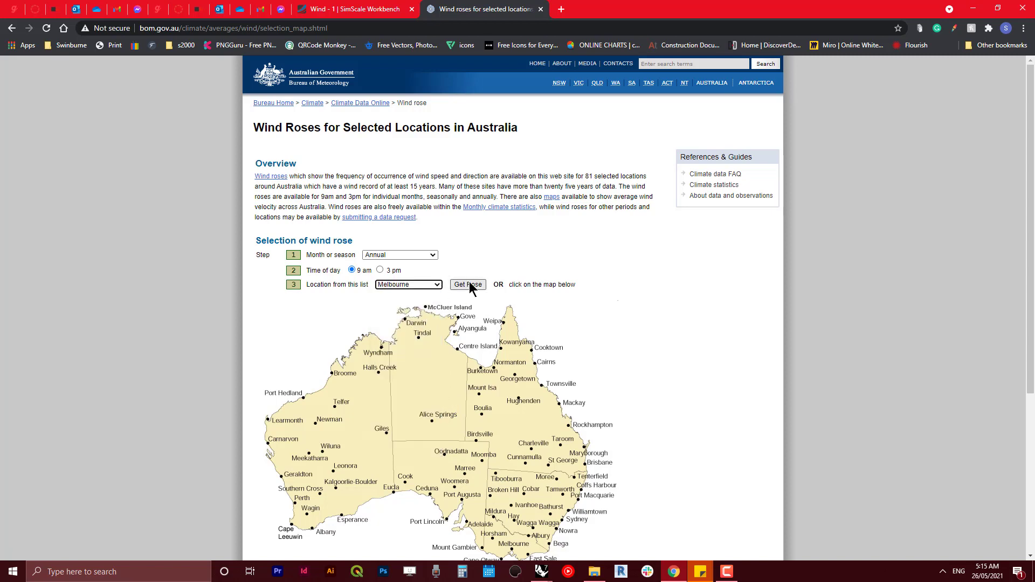
pyautogui.click(468, 284)
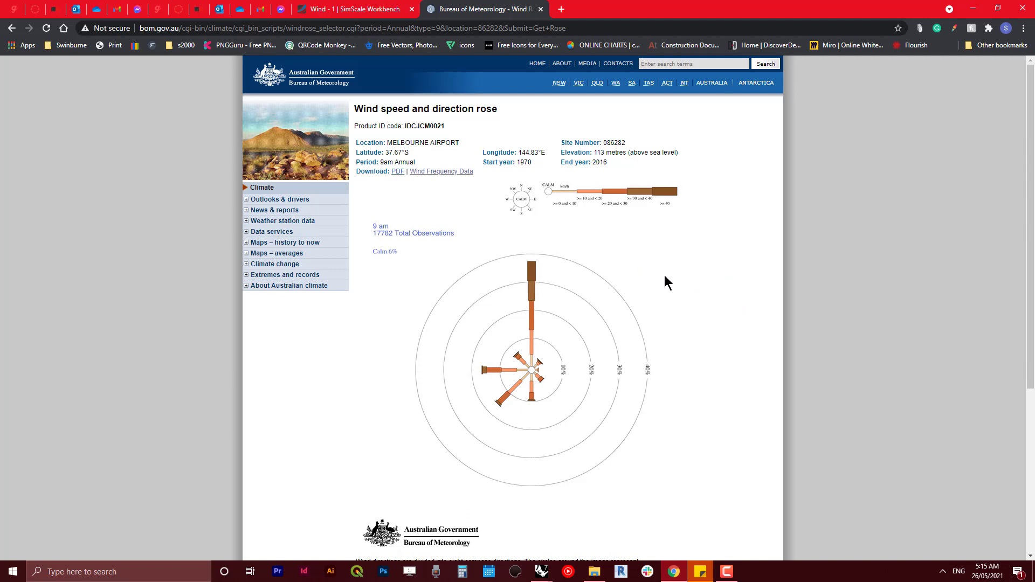
# Examine the Wind Frequency Data for Melbourne Airport, return to its wind rose page and look through the explanatory notes
pyautogui.click(445, 172)
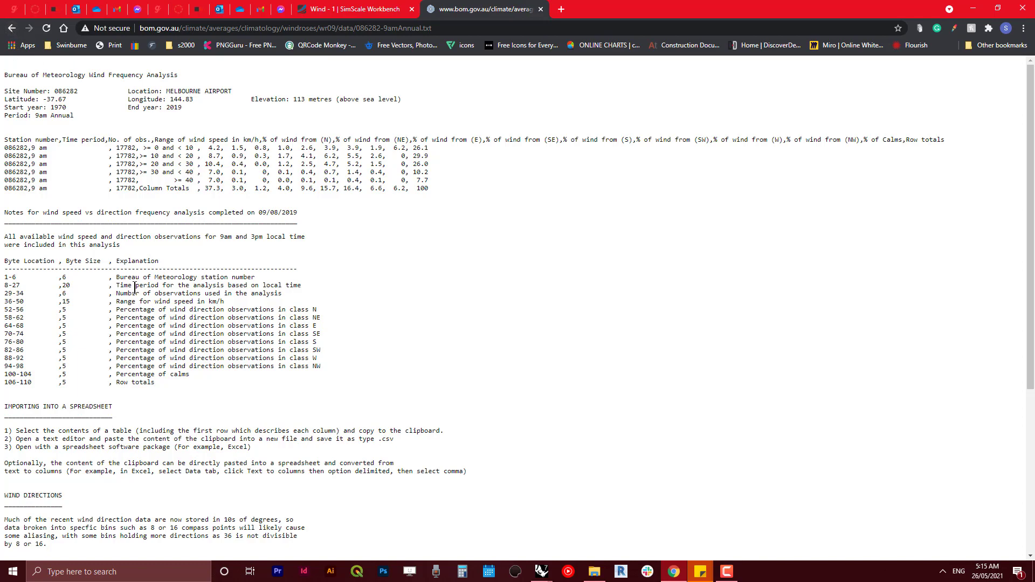
pyautogui.scroll(-4, 134, 287)
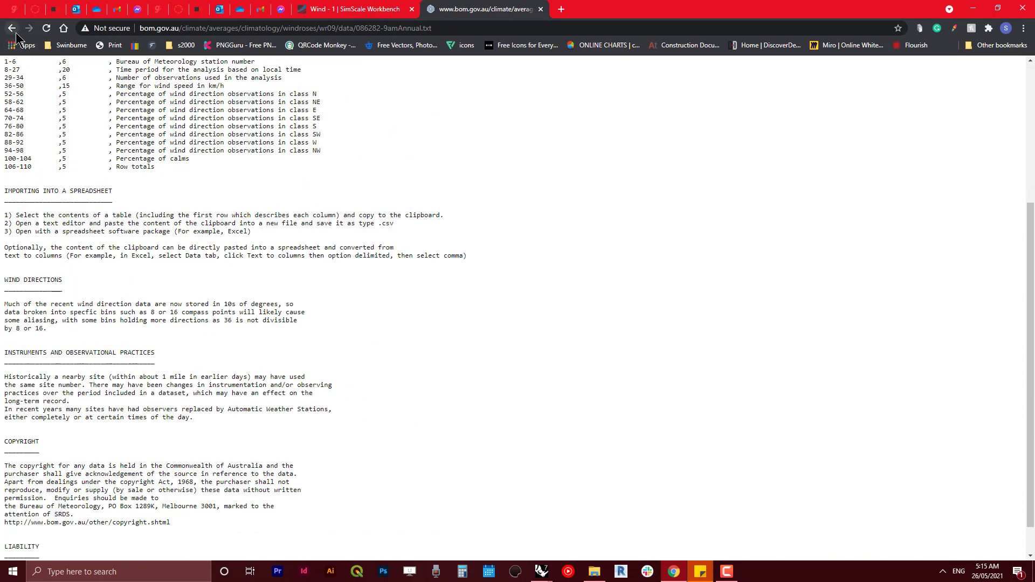
pyautogui.click(12, 28)
pyautogui.scroll(-4, 577, 254)
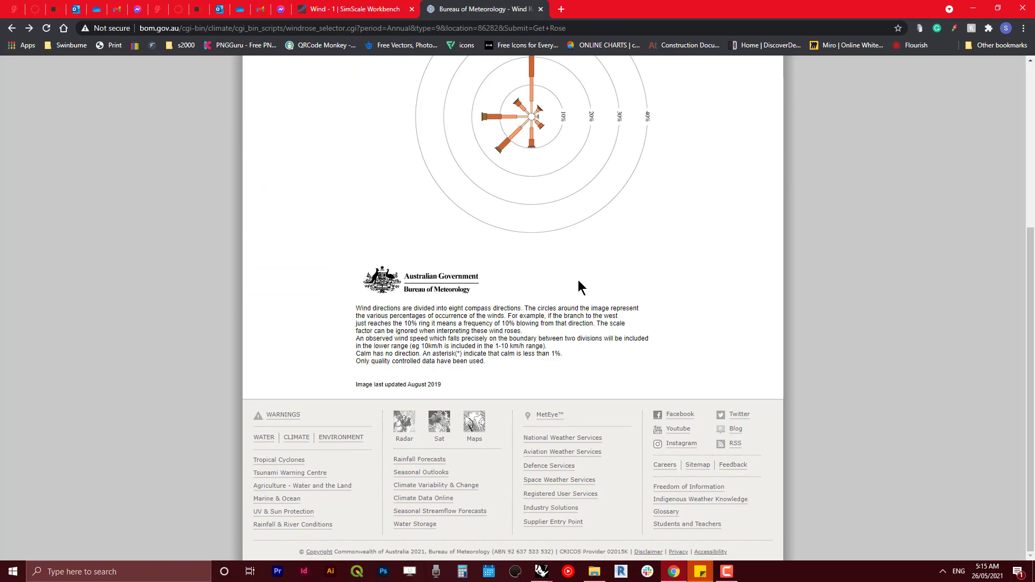
pyautogui.scroll(5, 580, 285)
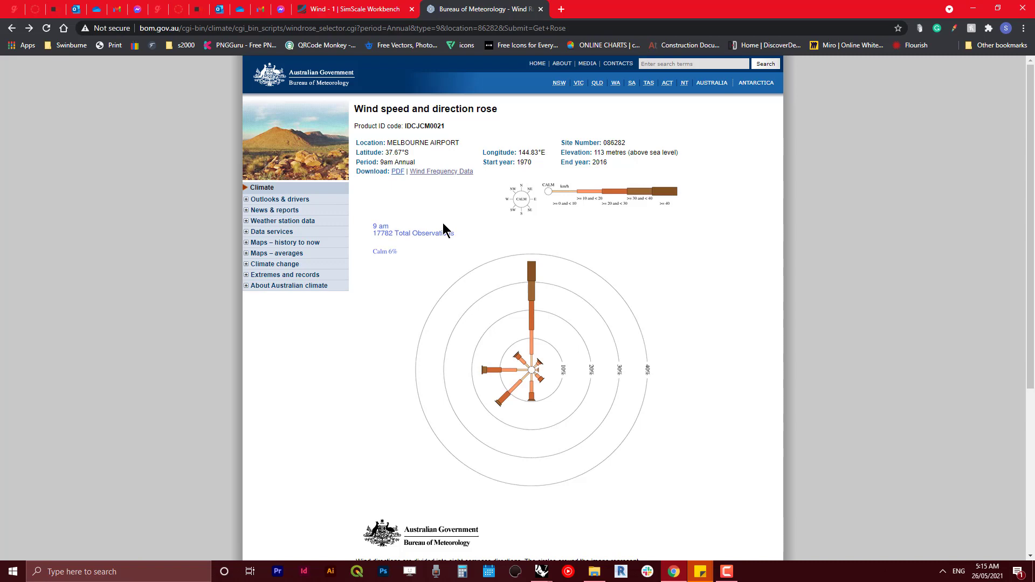
# Go back to the wind rose selection page and look over the available locations on the Australia map
pyautogui.hotkey('alt', 'Left')
pyautogui.scroll(-2, 496, 237)
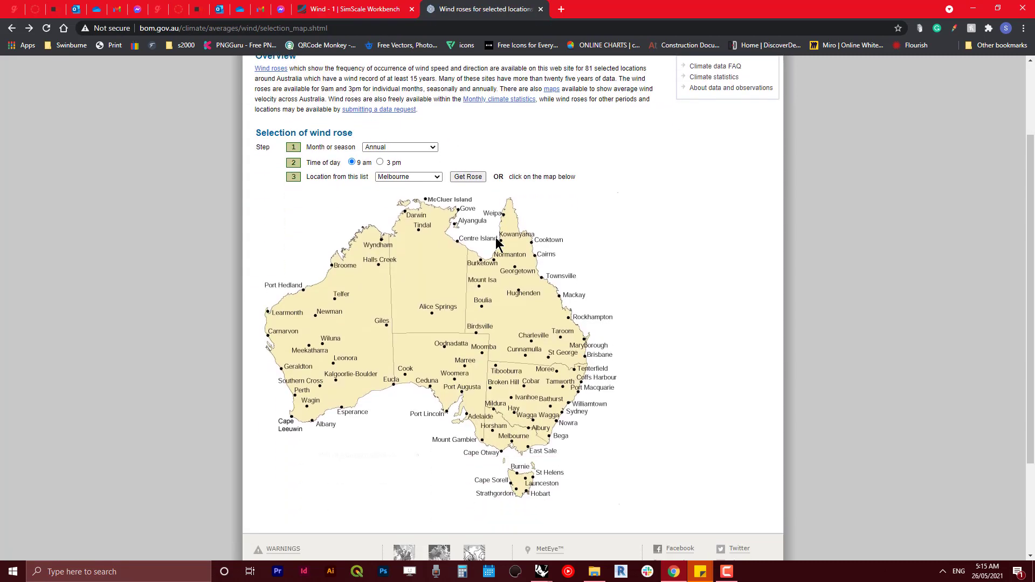
pyautogui.scroll(-3, 563, 230)
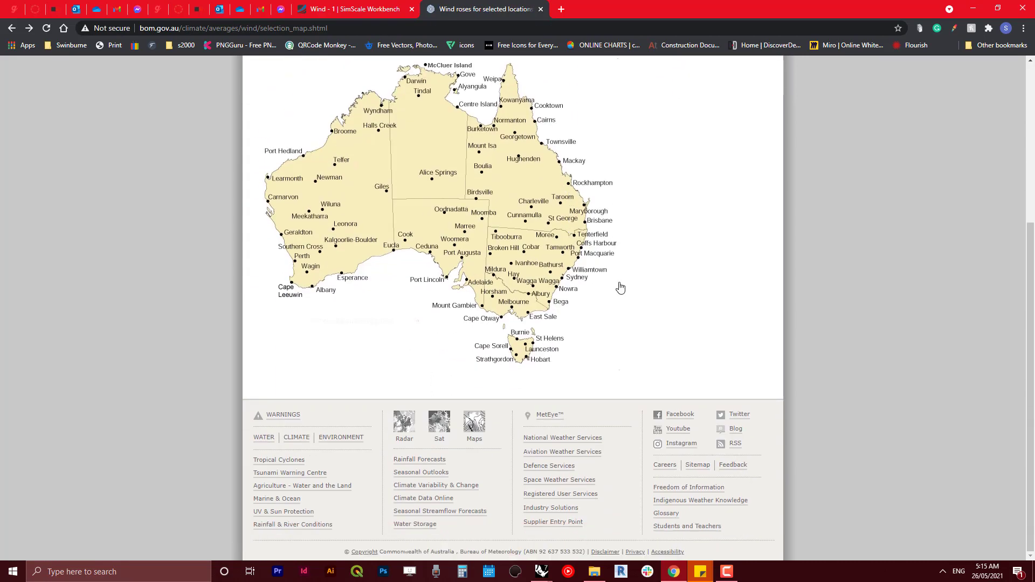
pyautogui.scroll(5, 620, 288)
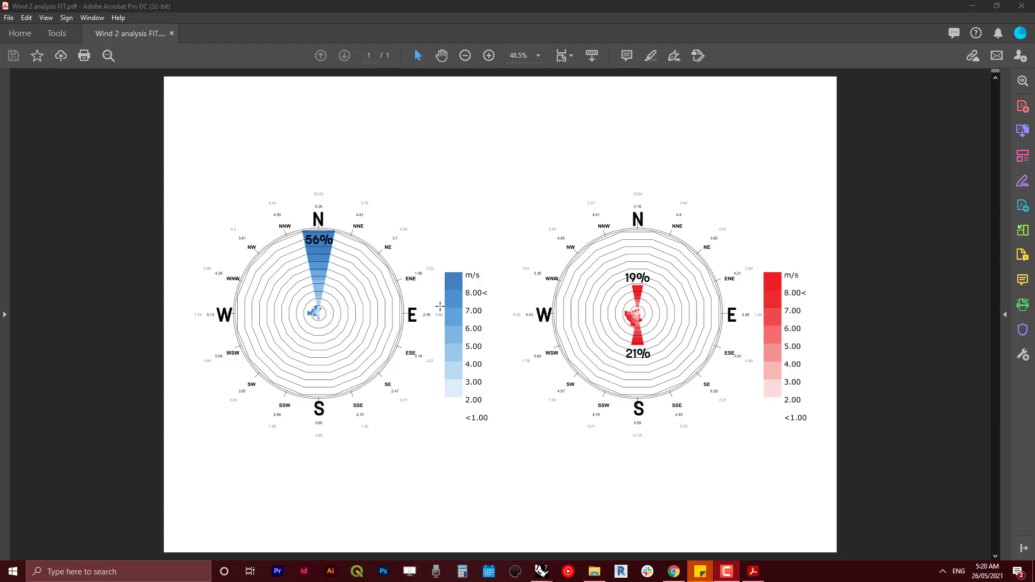
# In Wind 2 analysis FIT.pdf in Adobe Acrobat, examine the blue wind rose and select the wind speed value above its N direction
pyautogui.click(324, 238)
pyautogui.keyDown('ctrl'); pyautogui.scroll(4, 287, 213); pyautogui.keyUp('ctrl')
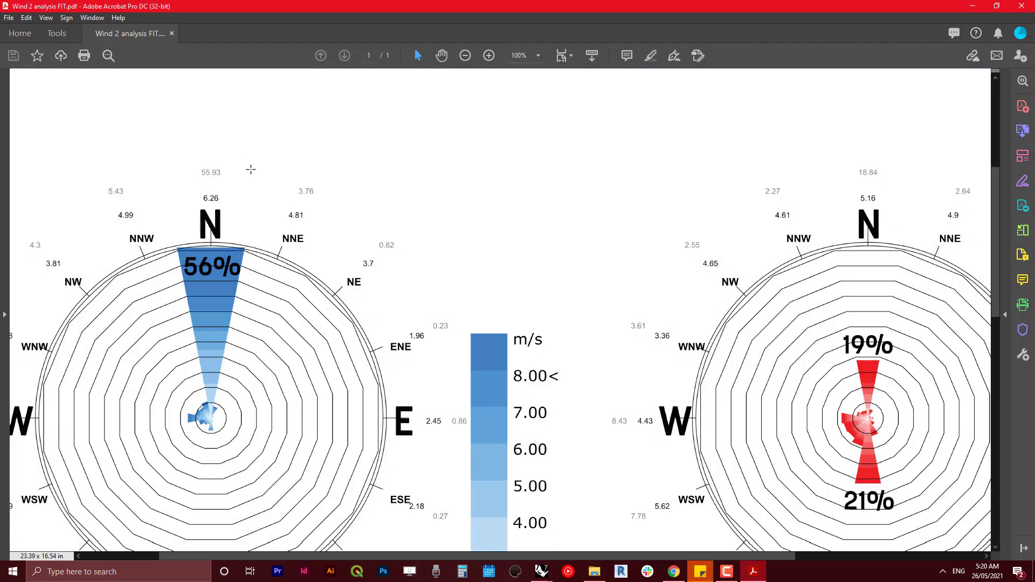
pyautogui.keyDown('ctrl'); pyautogui.scroll(-2, 251, 178); pyautogui.keyUp('ctrl')
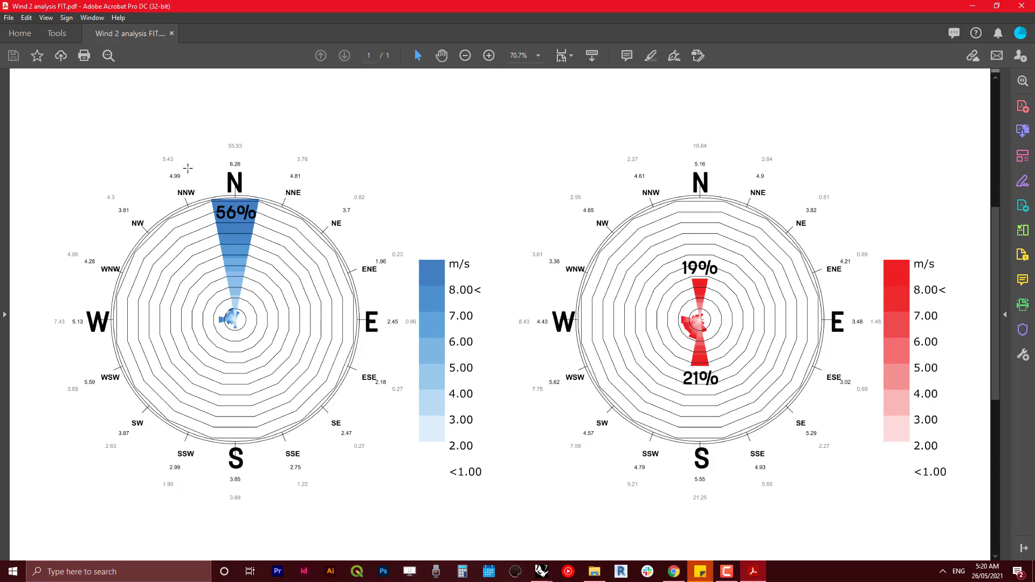
pyautogui.keyDown('ctrl'); pyautogui.scroll(2, 129, 152); pyautogui.keyUp('ctrl')
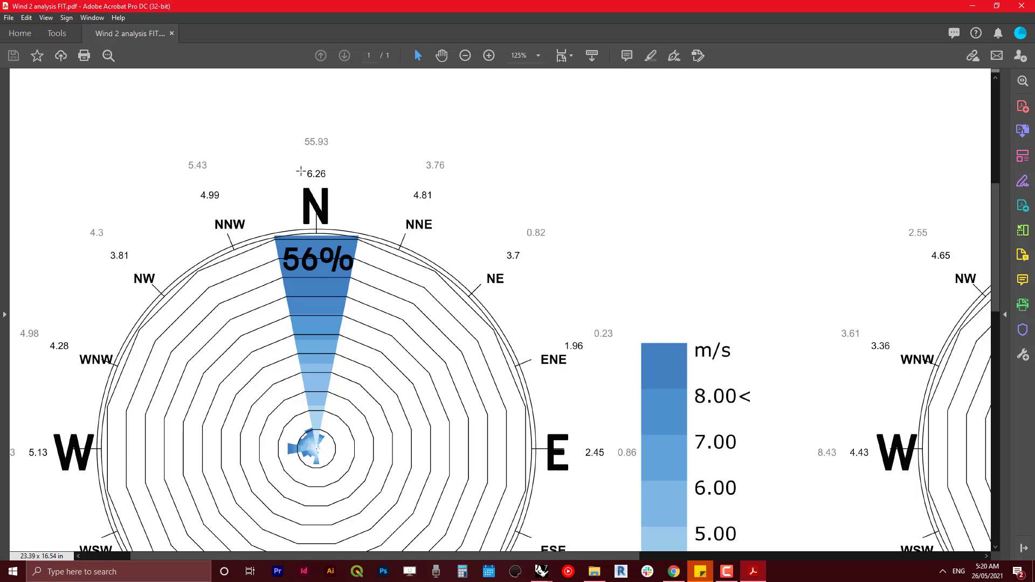
pyautogui.hotkey('ctrl', '0')
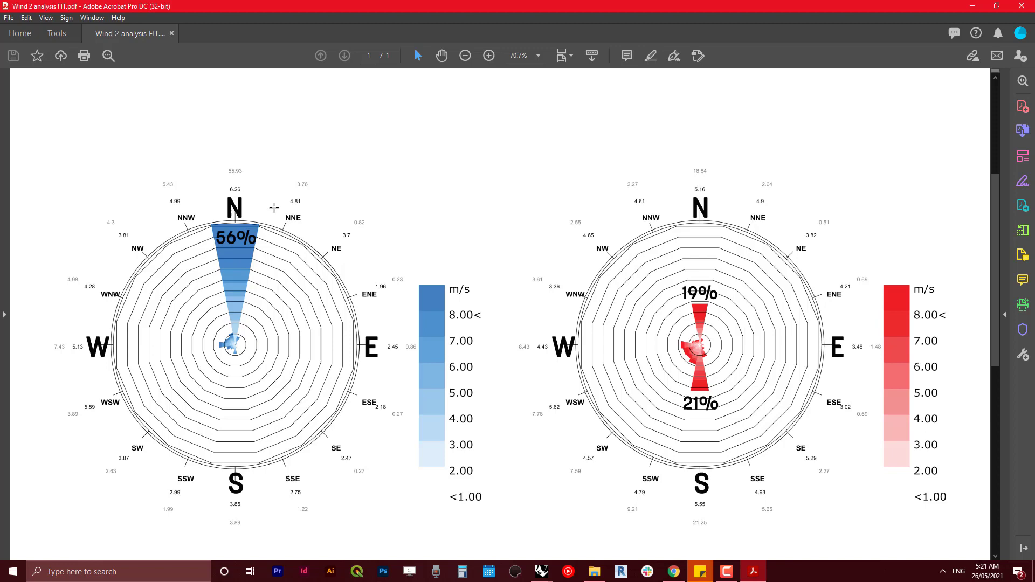
pyautogui.keyDown('ctrl'); pyautogui.scroll(3, 232, 191); pyautogui.keyUp('ctrl')
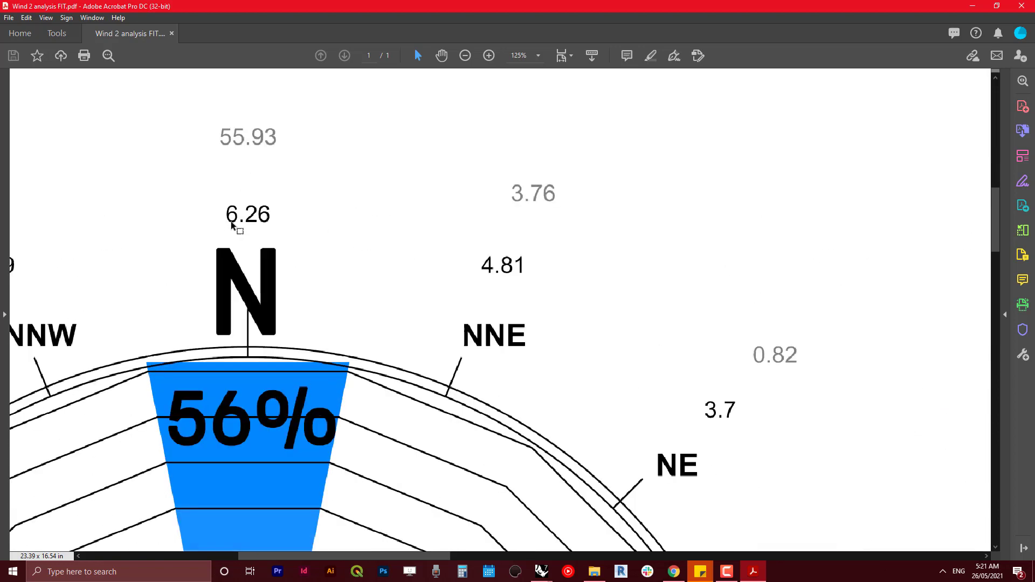
pyautogui.keyDown('ctrl'); pyautogui.scroll(3, 233, 223); pyautogui.keyUp('ctrl')
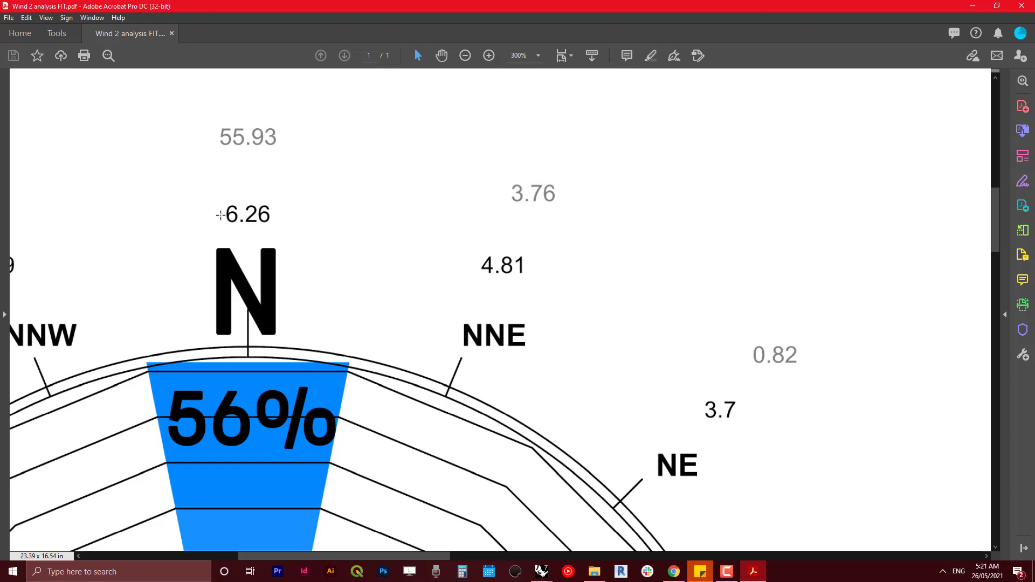
pyautogui.moveTo(221, 211); pyautogui.dragTo(291, 237)
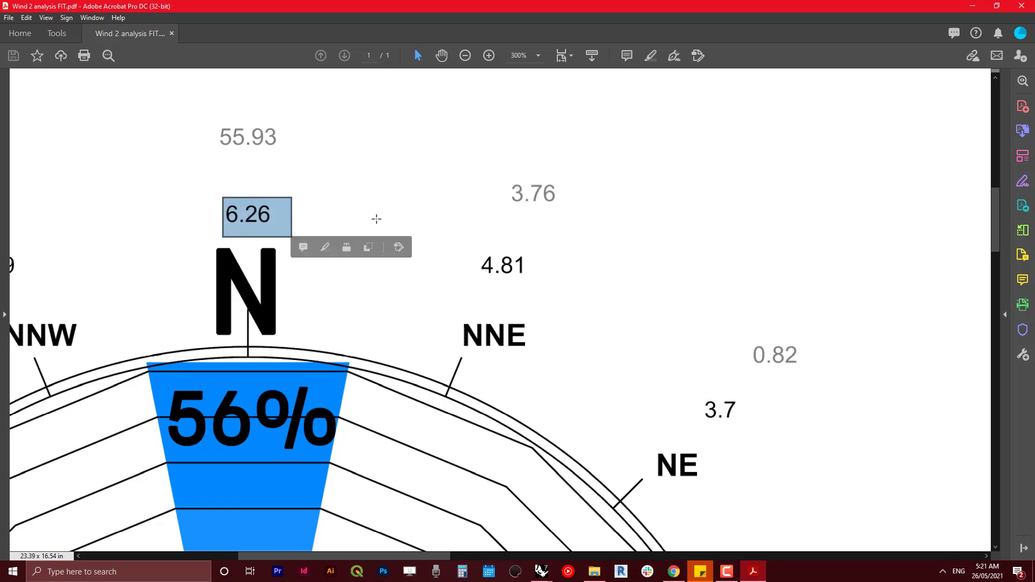
# Return to the SimScale workbench in Chrome and set Velocity inlet 1's Uy velocity to 6.26 m/s
pyautogui.keyDown('ctrl'); pyautogui.scroll(-2, 372, 215); pyautogui.keyUp('ctrl')
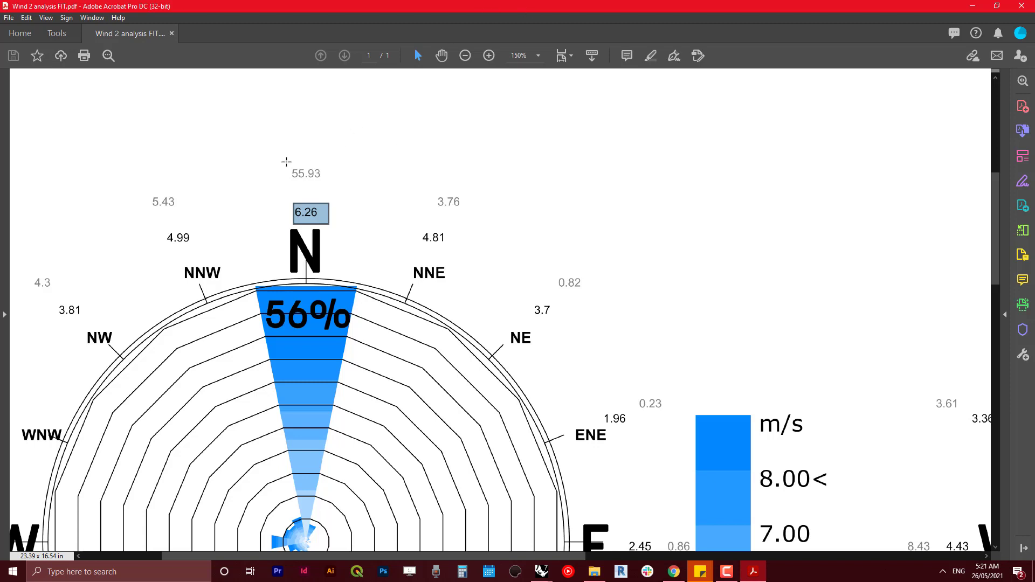
pyautogui.click(973, 6)
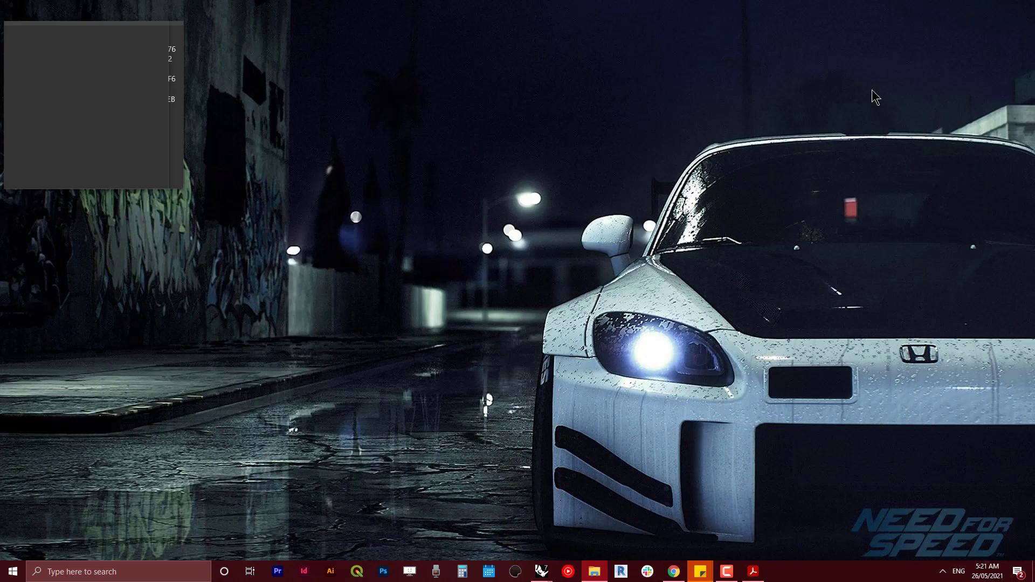
pyautogui.click(674, 572)
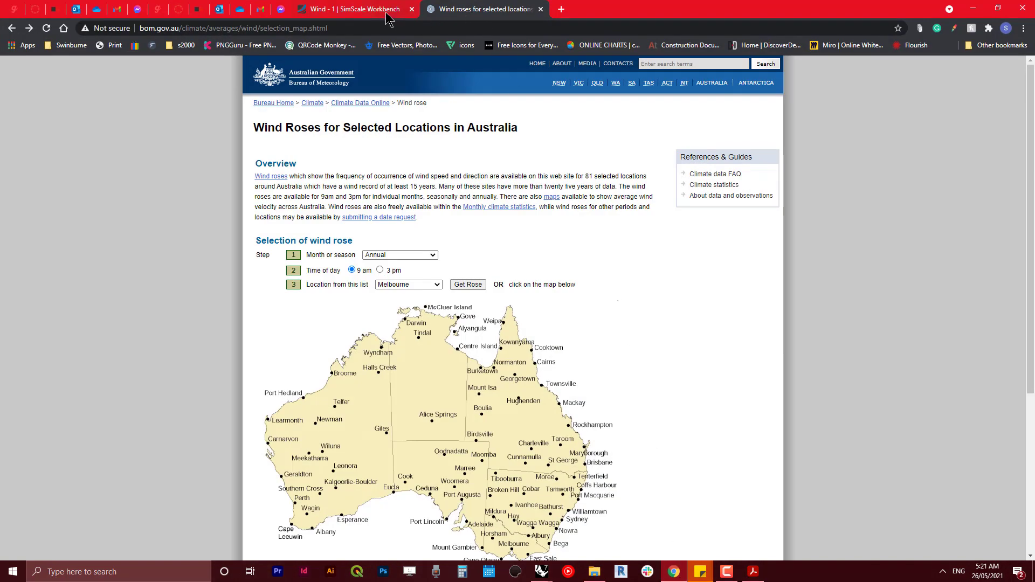
pyautogui.click(387, 16)
pyautogui.click(265, 203)
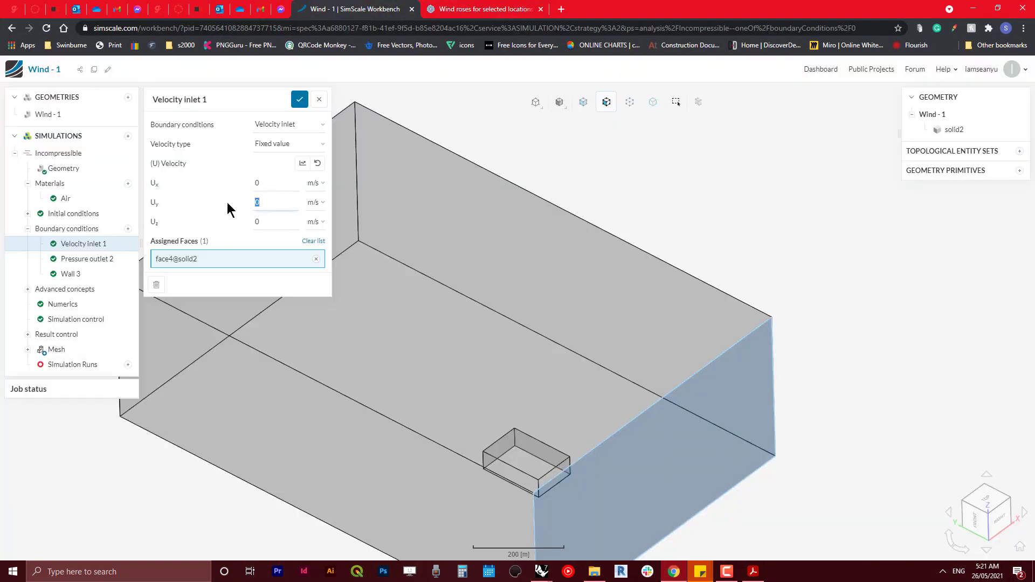
pyautogui.write('6.26')
pyautogui.click(299, 100)
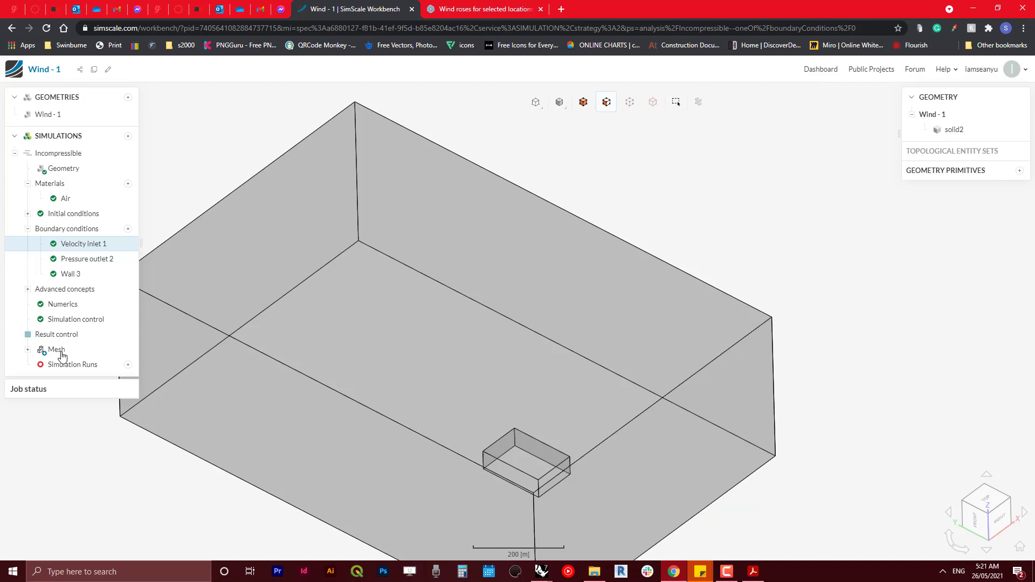
# Create a new run for the incompressible simulation and start it under the default name
pyautogui.click(128, 364)
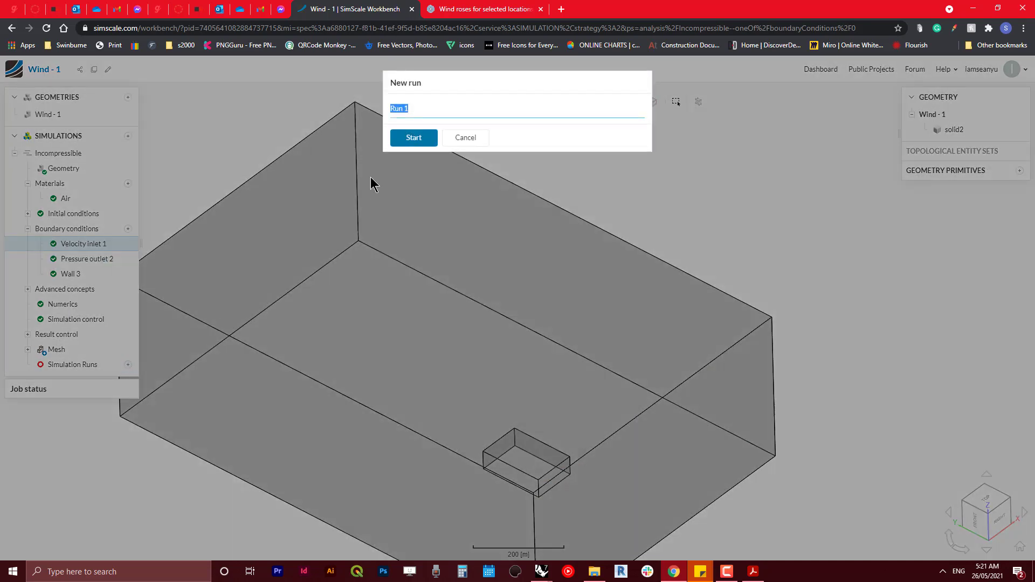
pyautogui.click(413, 181)
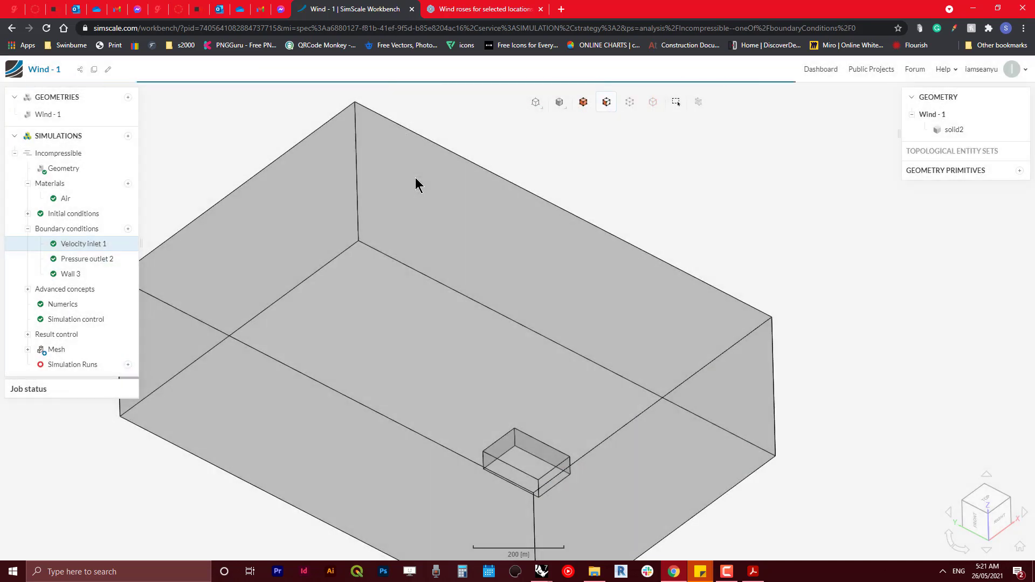